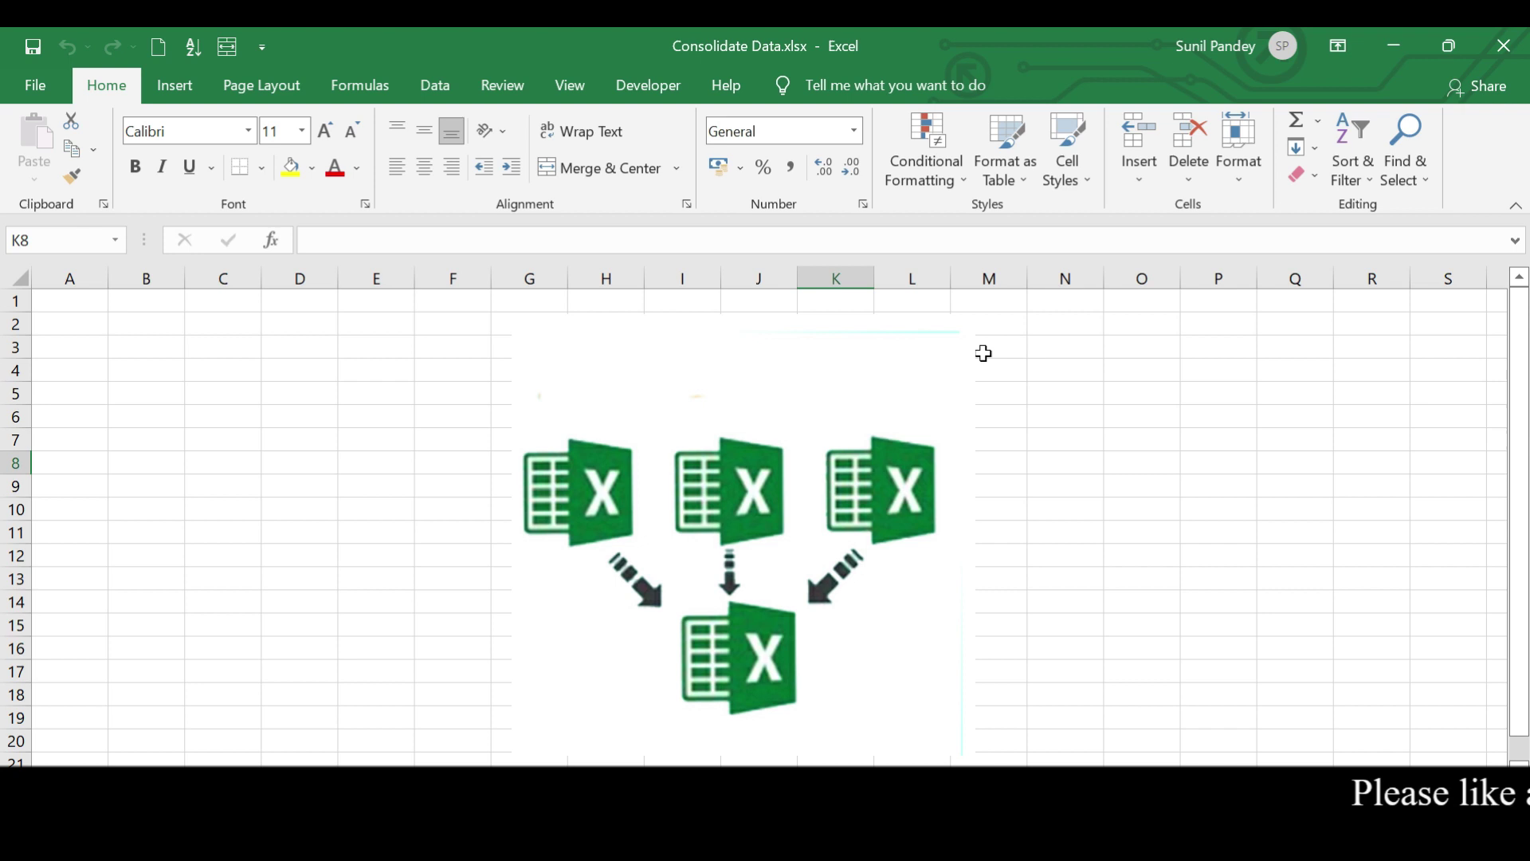
Minimise the Consolidate Data and Book1 workbook windows to reveal the desktop.
click(1396, 46)
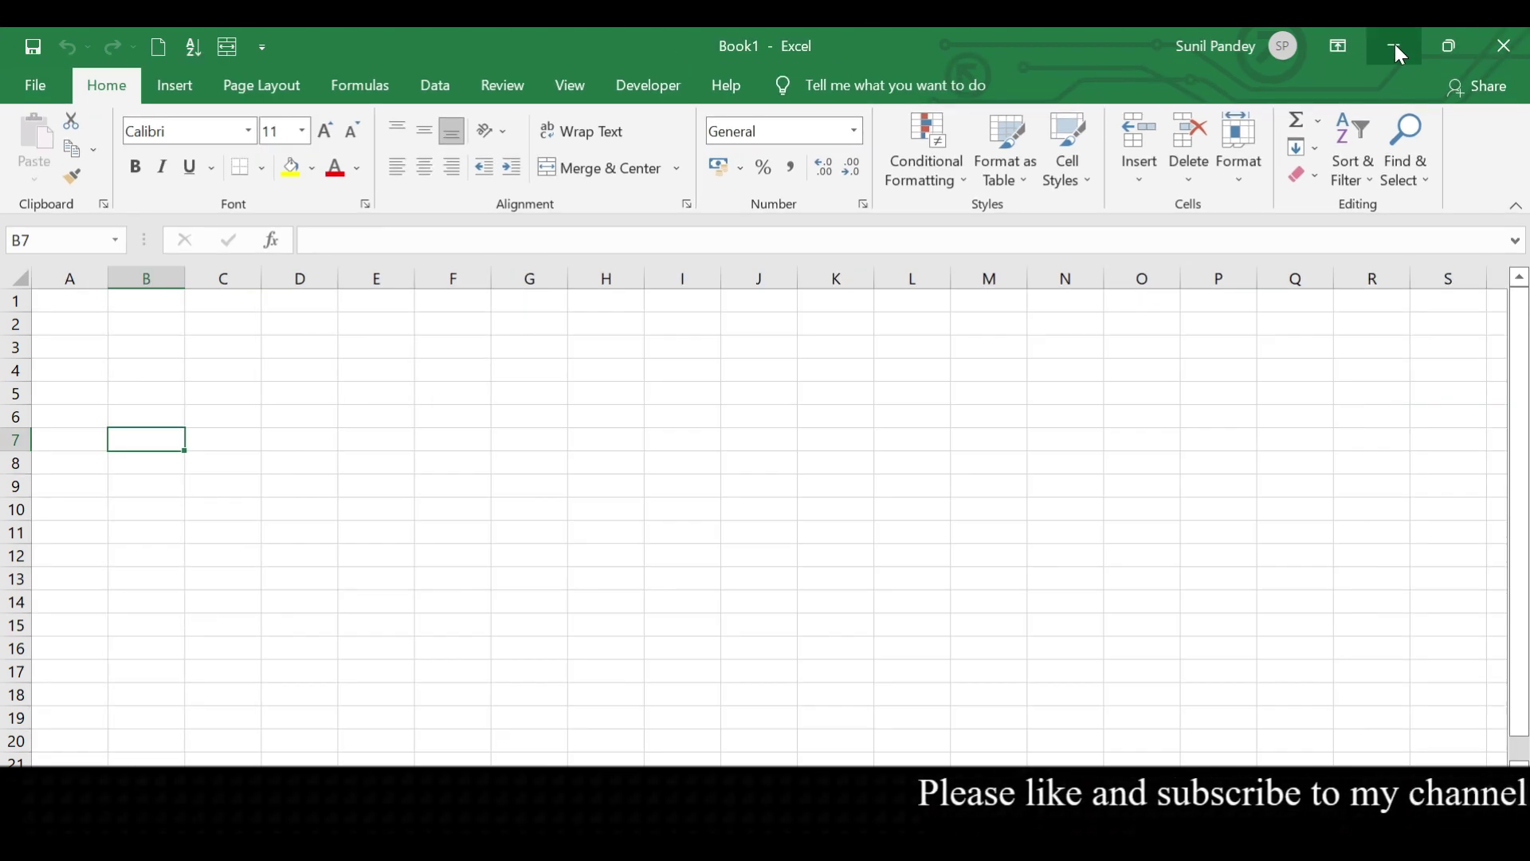
click(1395, 48)
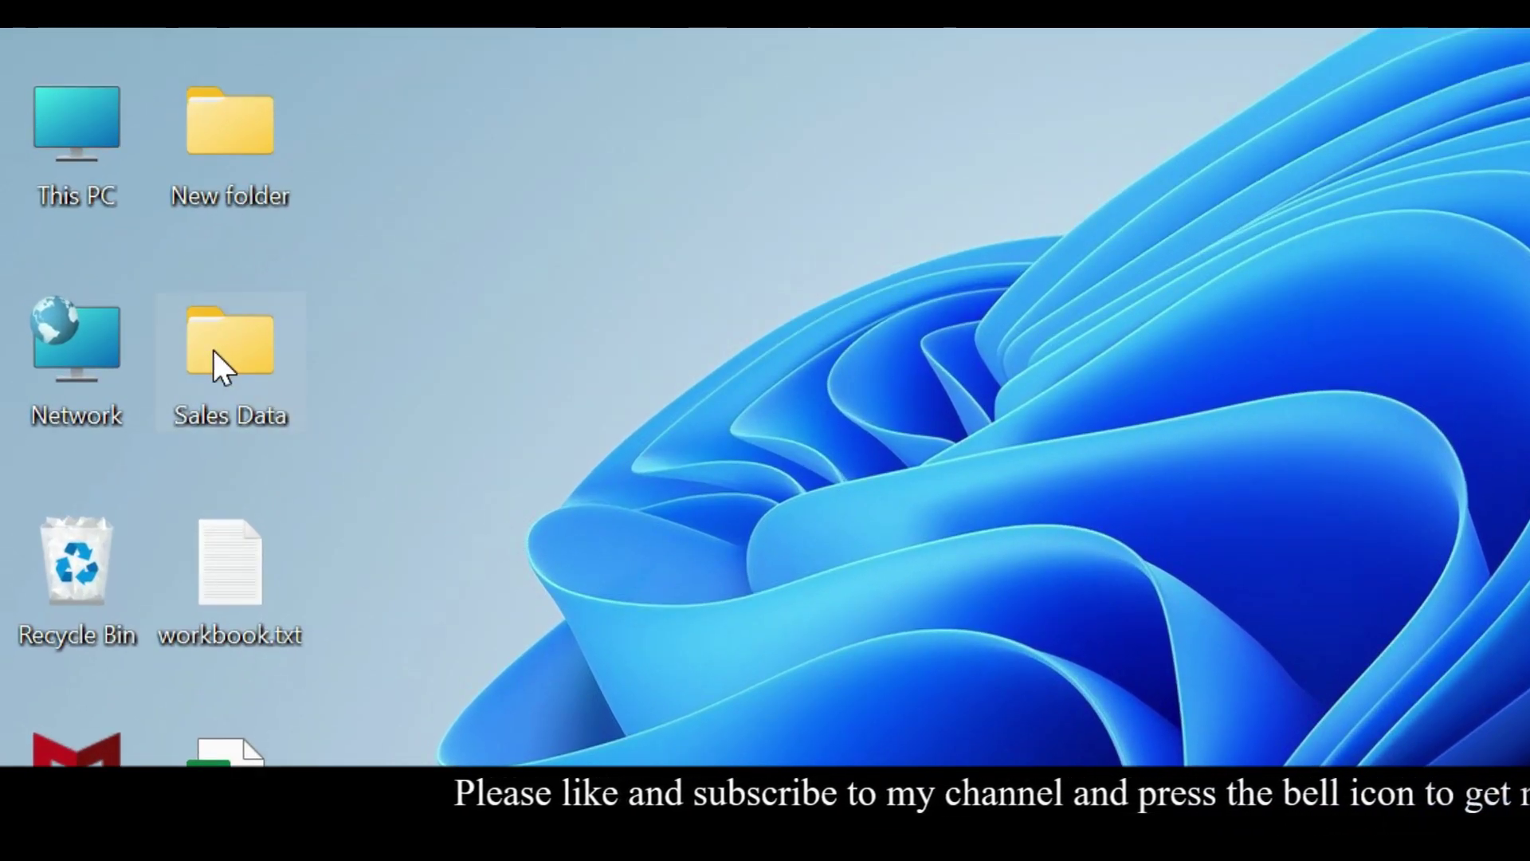
Open the Sales Data folder and select, then deselect, the Year-2011 to Year-2014 workbooks.
double_click(214, 350)
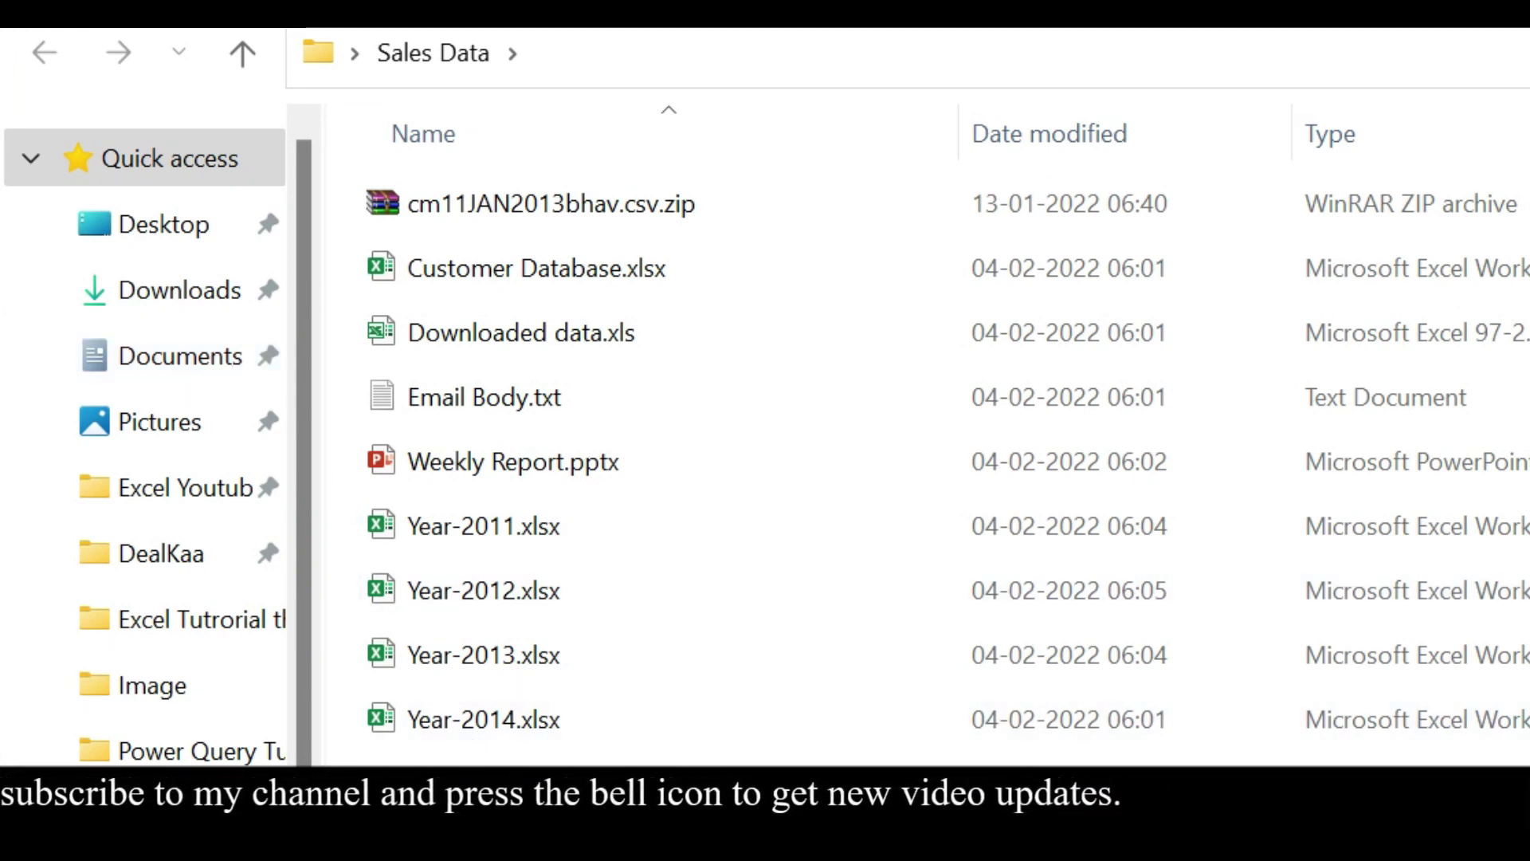
drag(496, 770, 467, 518)
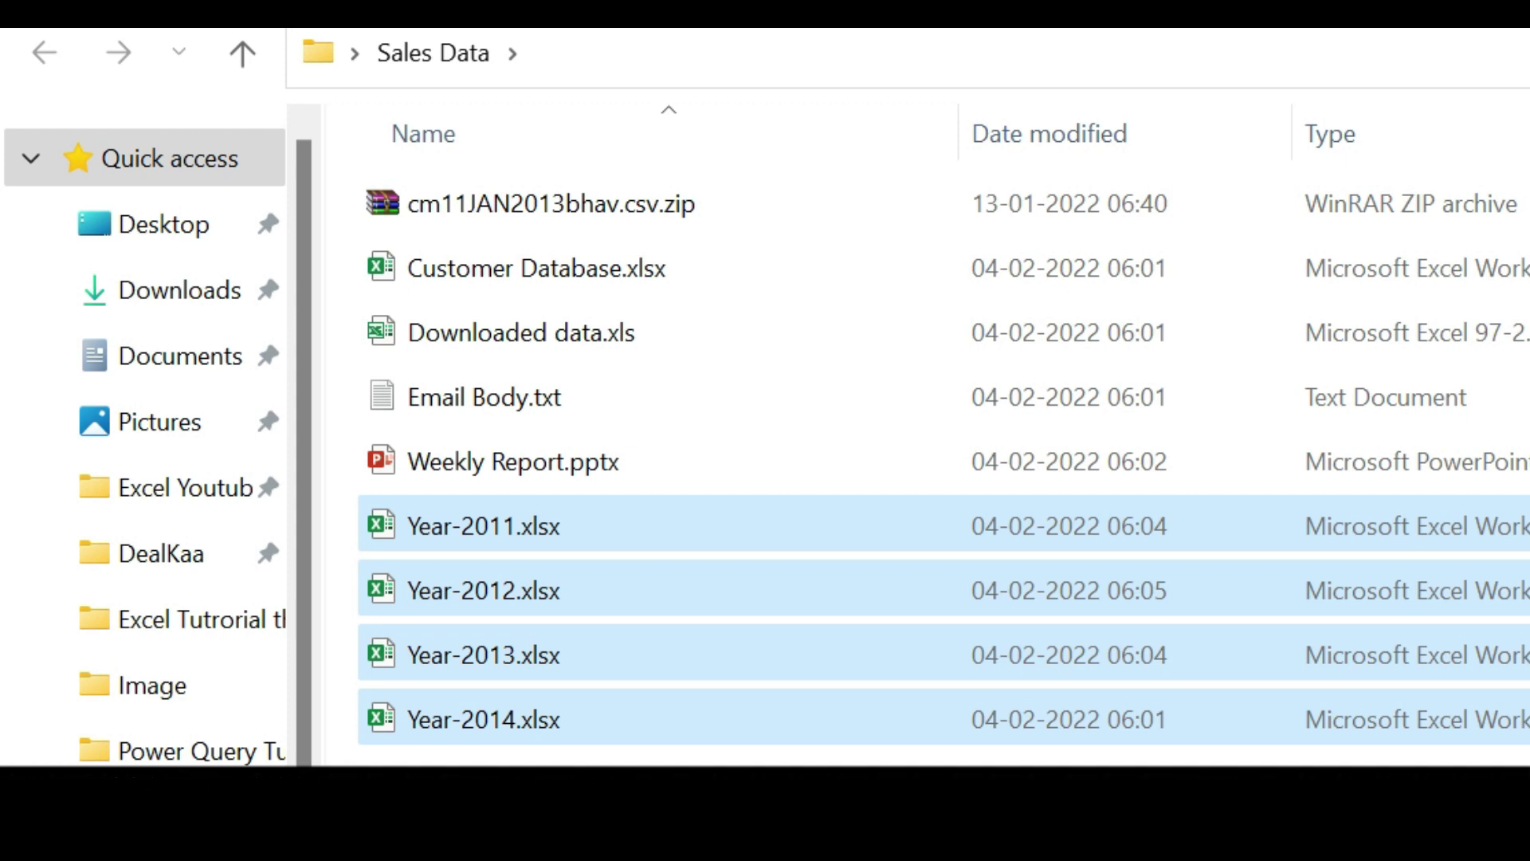
click(640, 824)
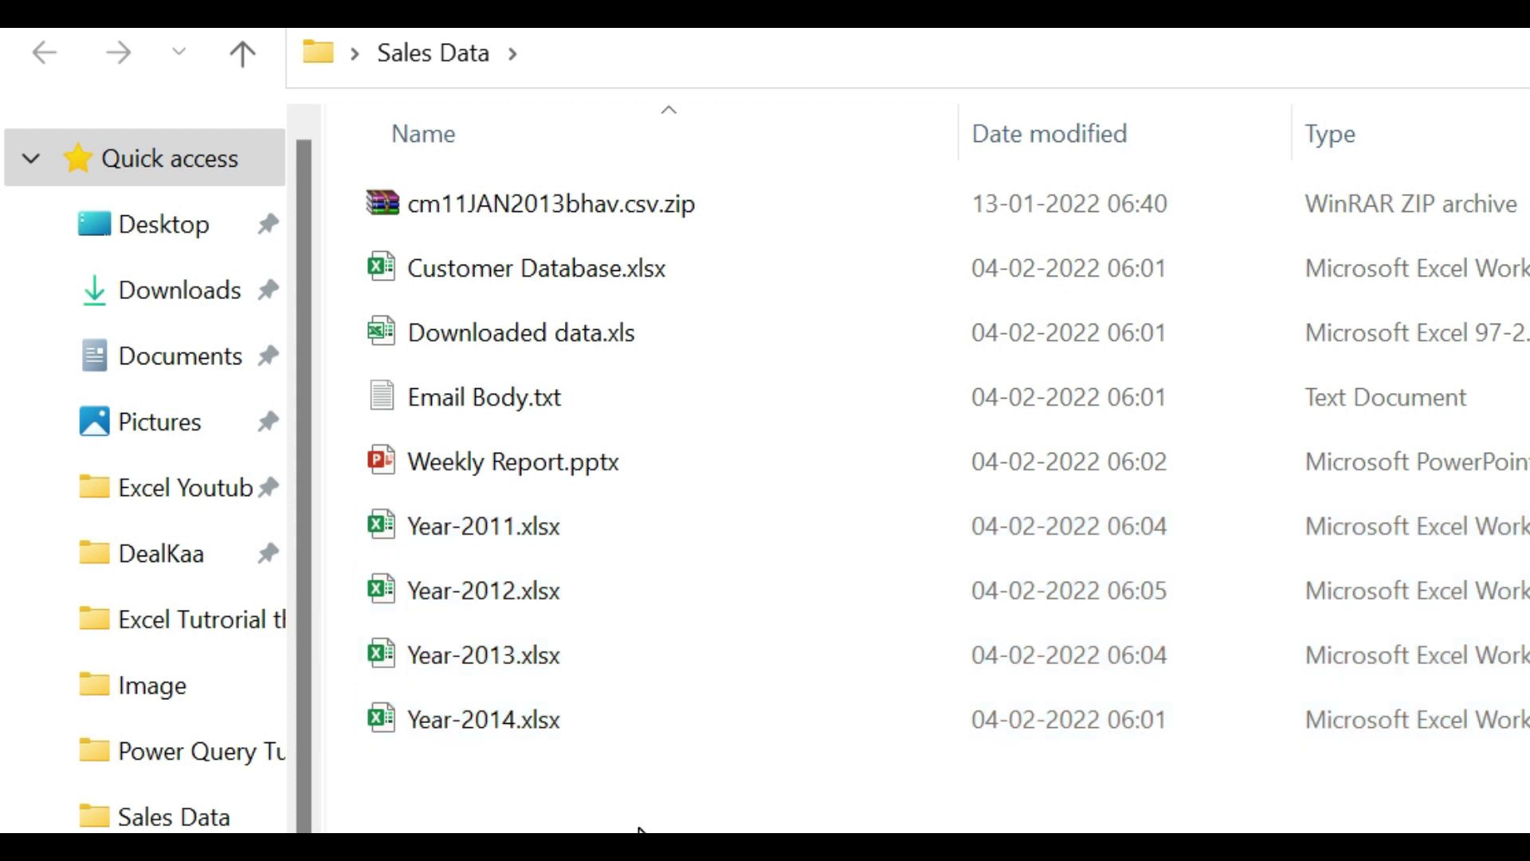
click(433, 729)
click(431, 803)
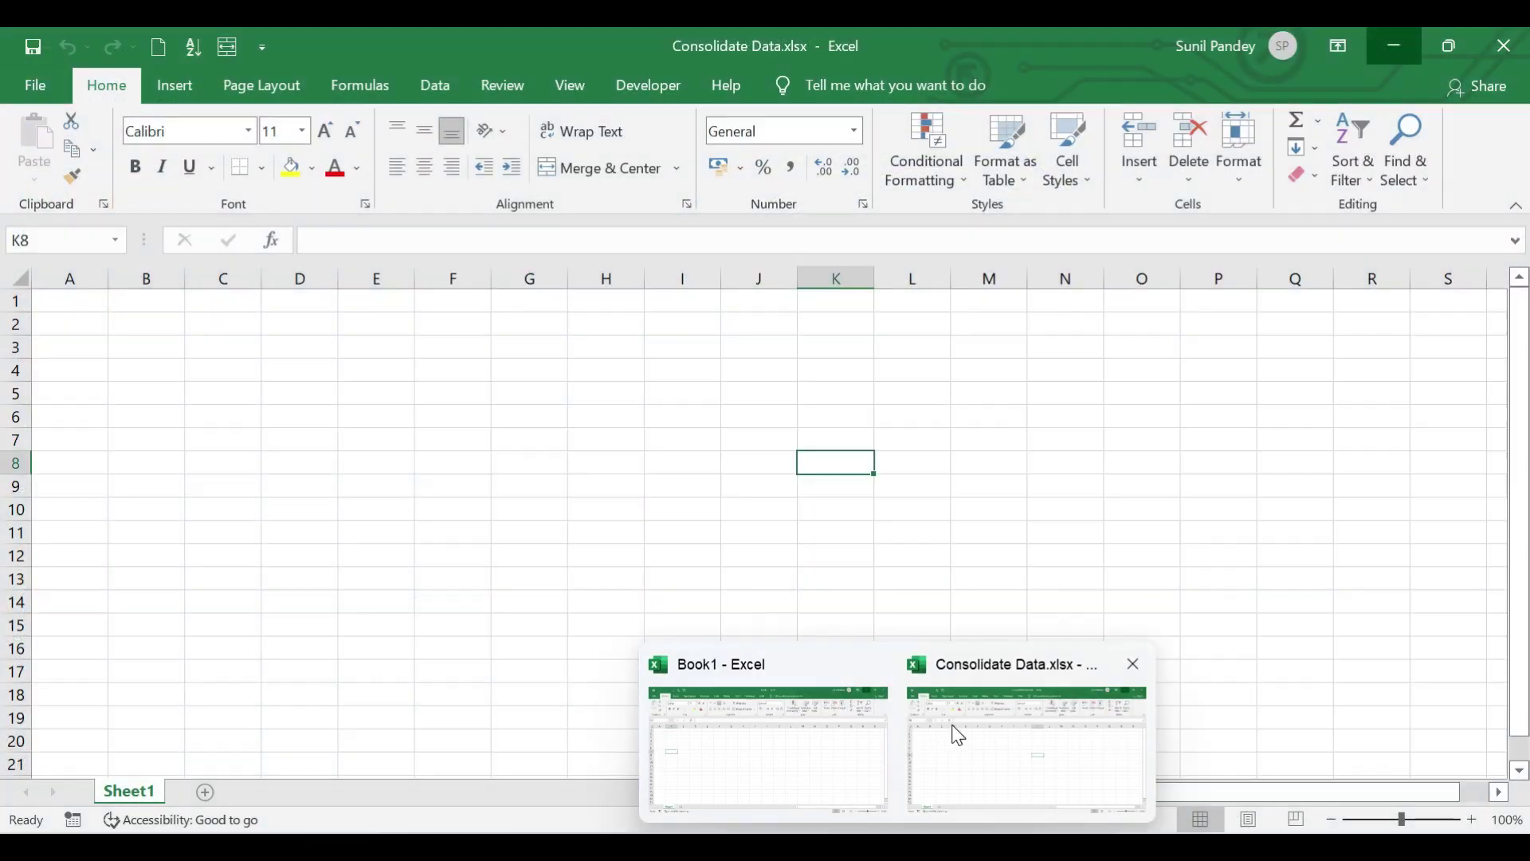
Return to the Consolidate Data workbook and select cell F2.
click(954, 731)
click(592, 531)
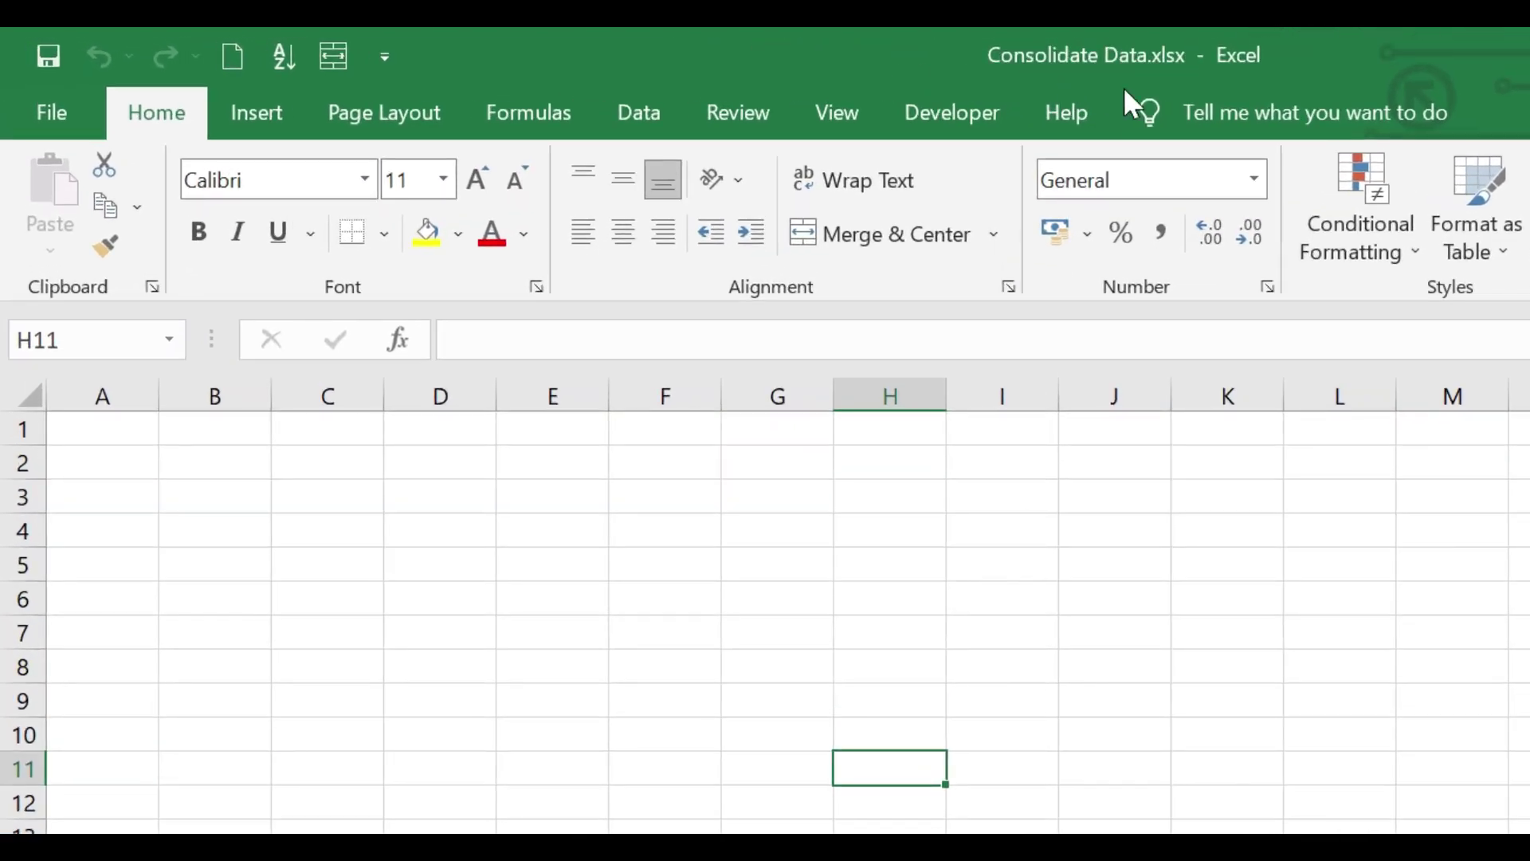
click(690, 502)
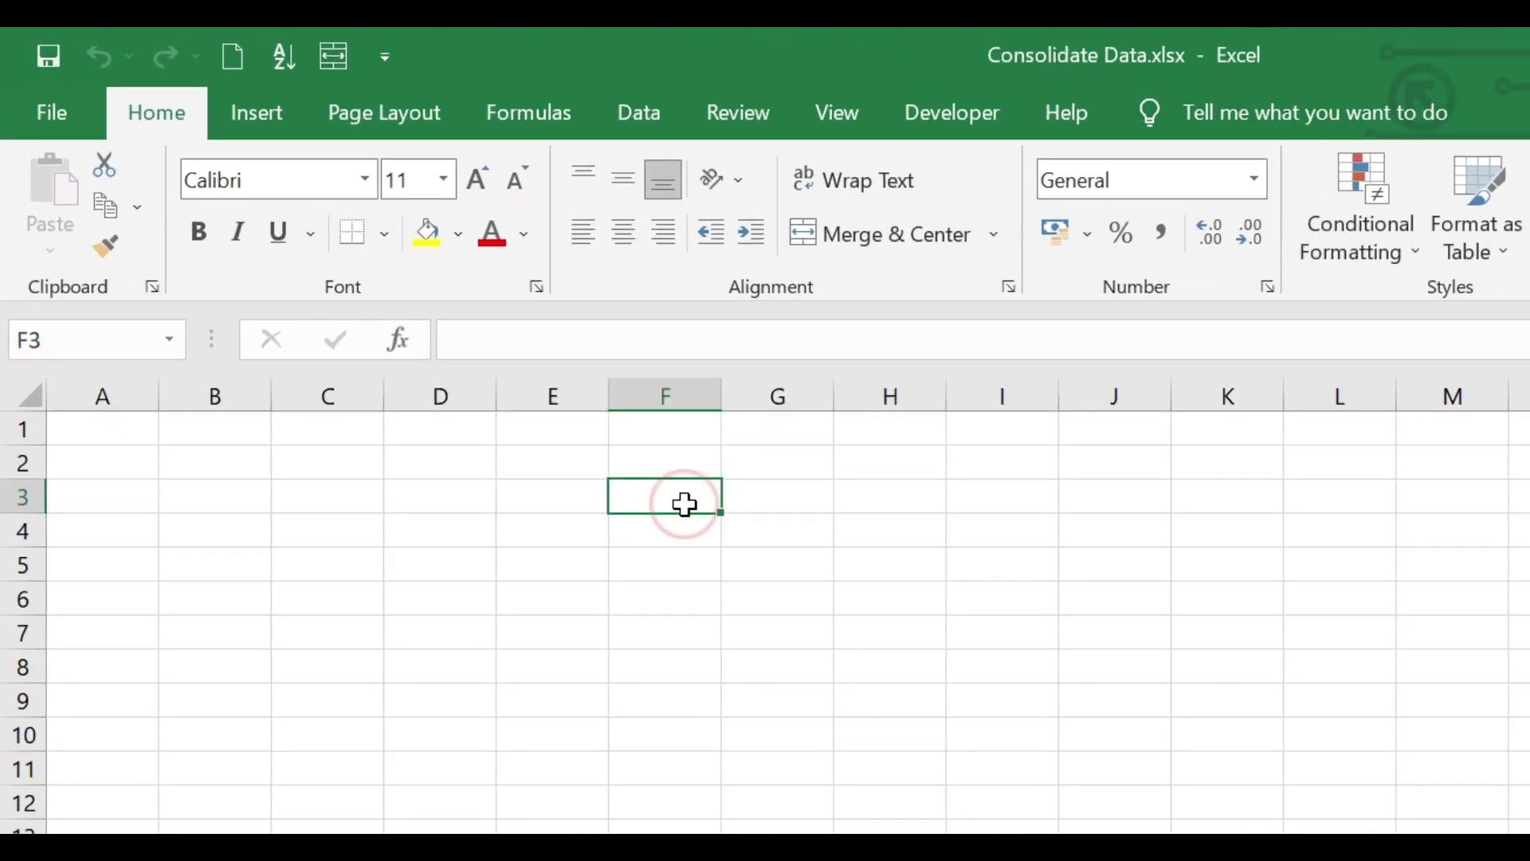
click(671, 469)
Start a From Folder import via Data > Get Data > From File.
click(657, 122)
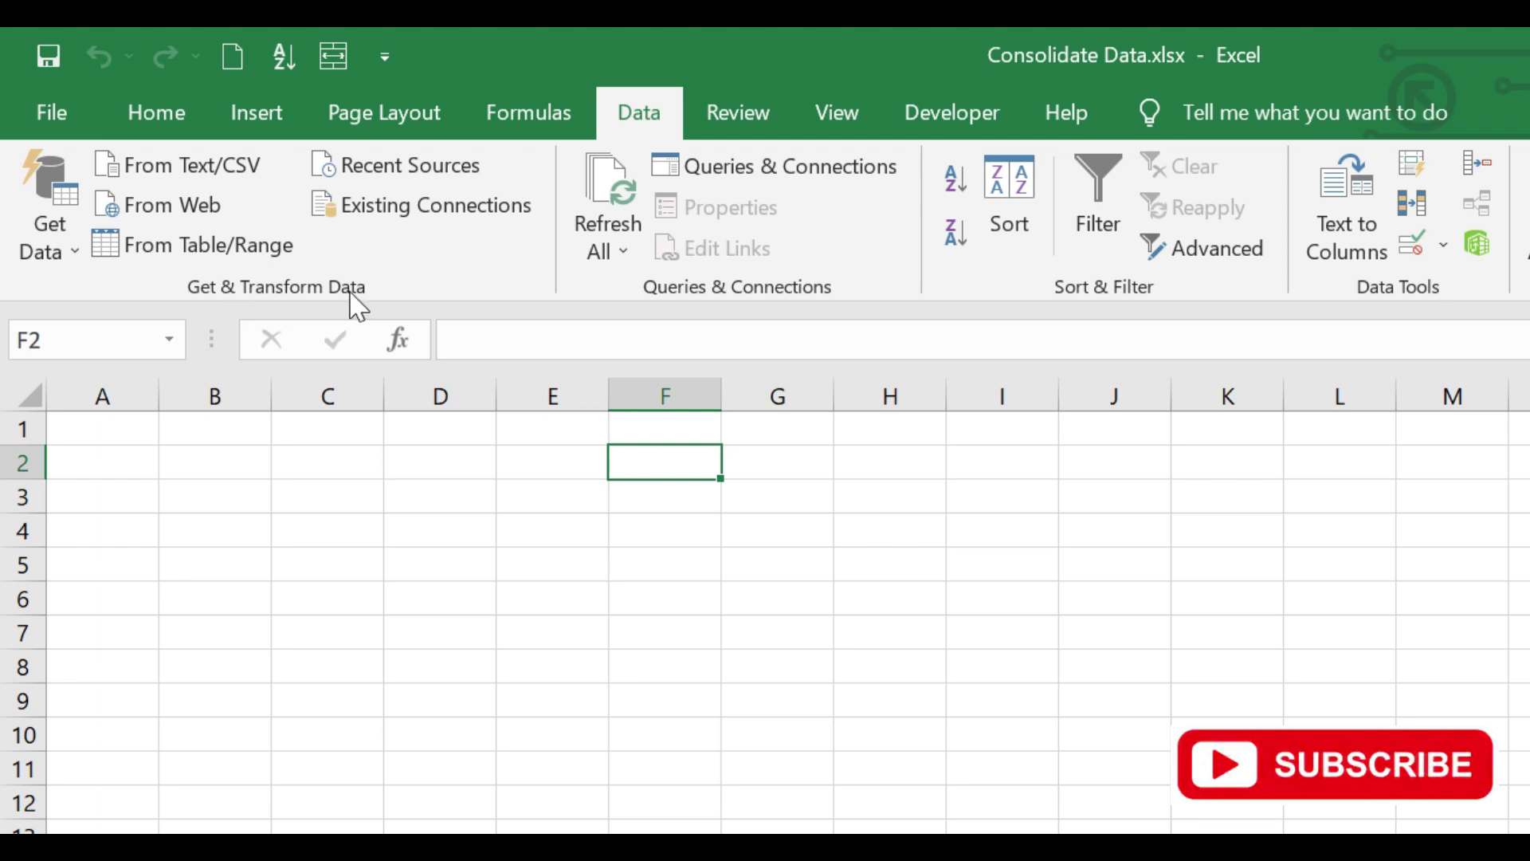
click(70, 260)
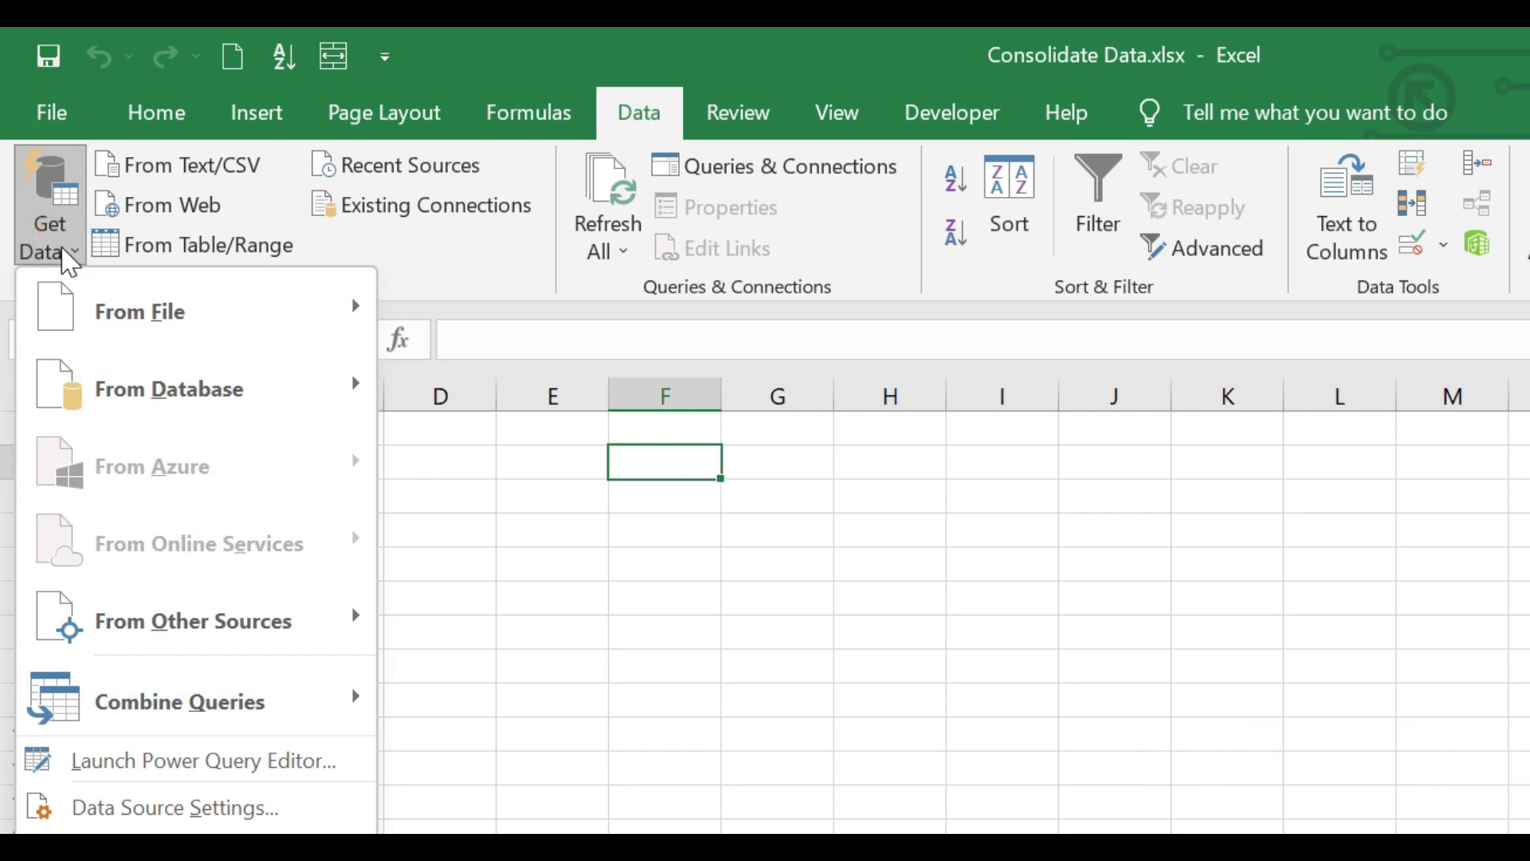
mouse_move(141, 311)
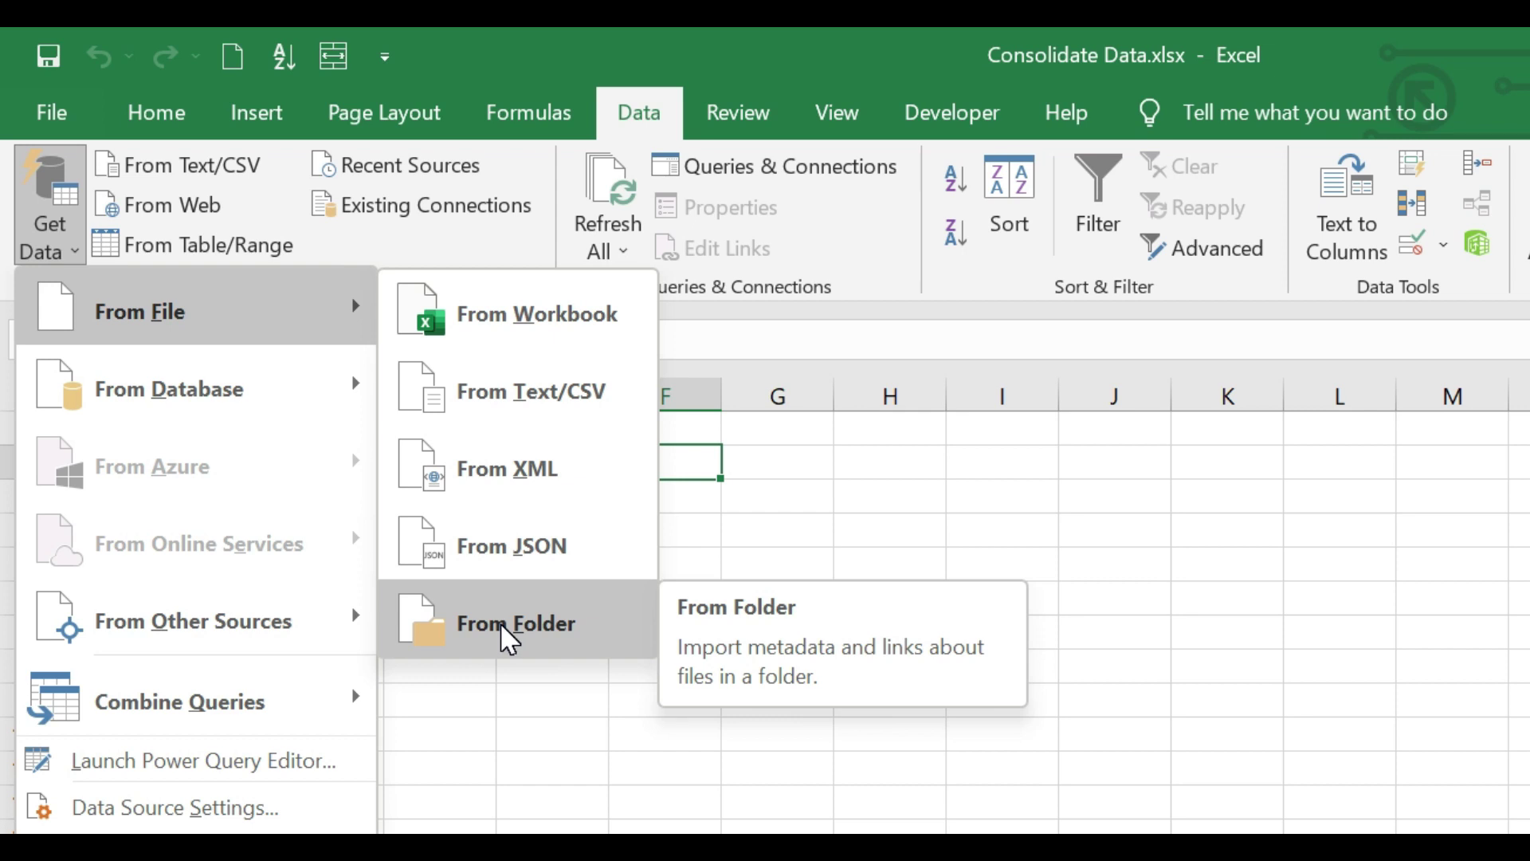
click(502, 626)
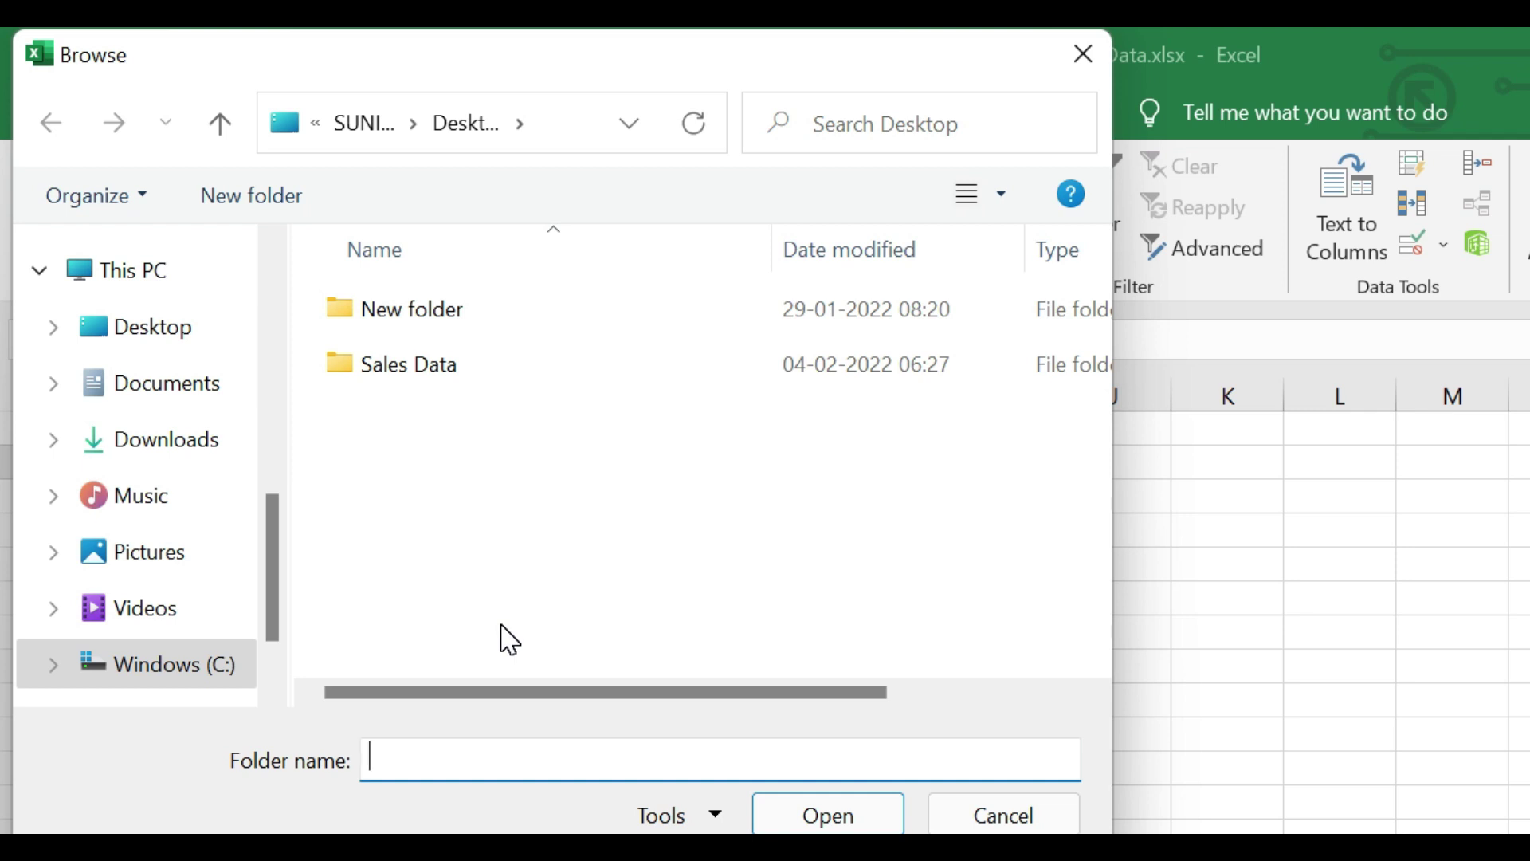
Pick Desktop > Sales Data as the source folder and scroll across its nine-file preview.
click(271, 523)
click(151, 338)
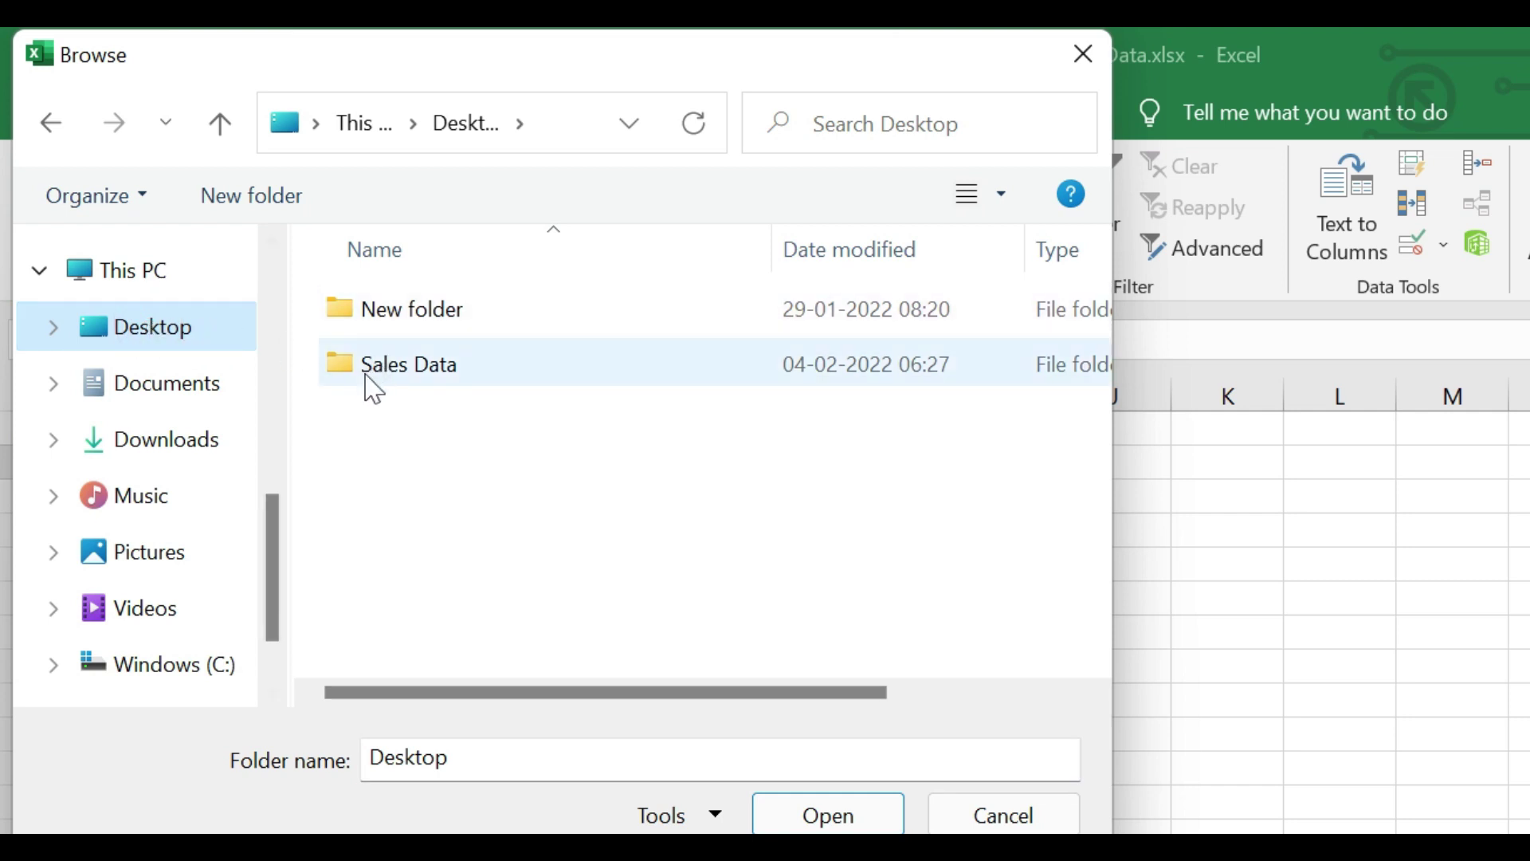
click(344, 363)
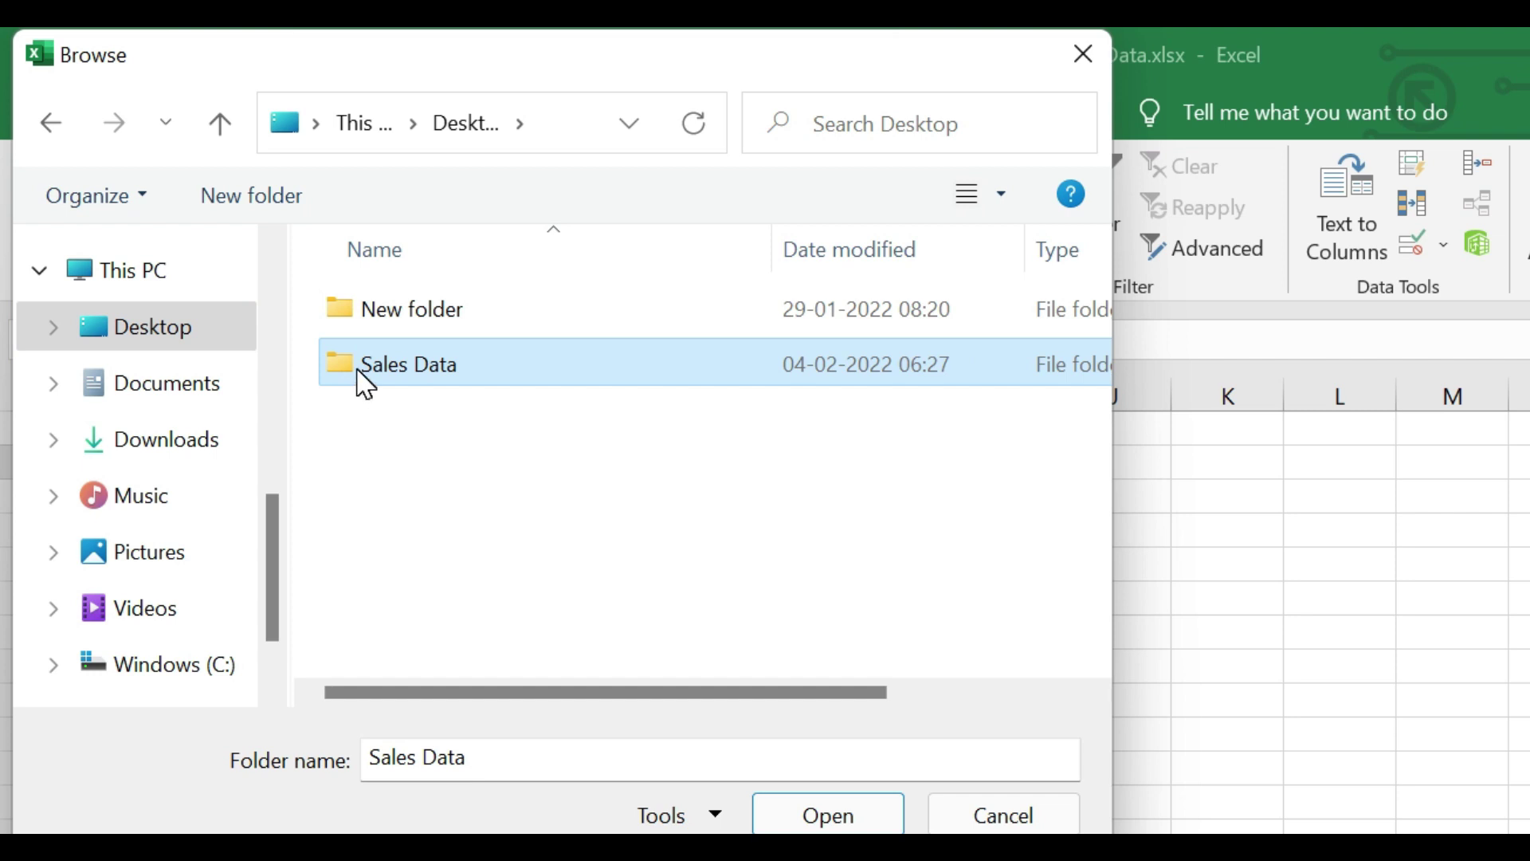
click(815, 818)
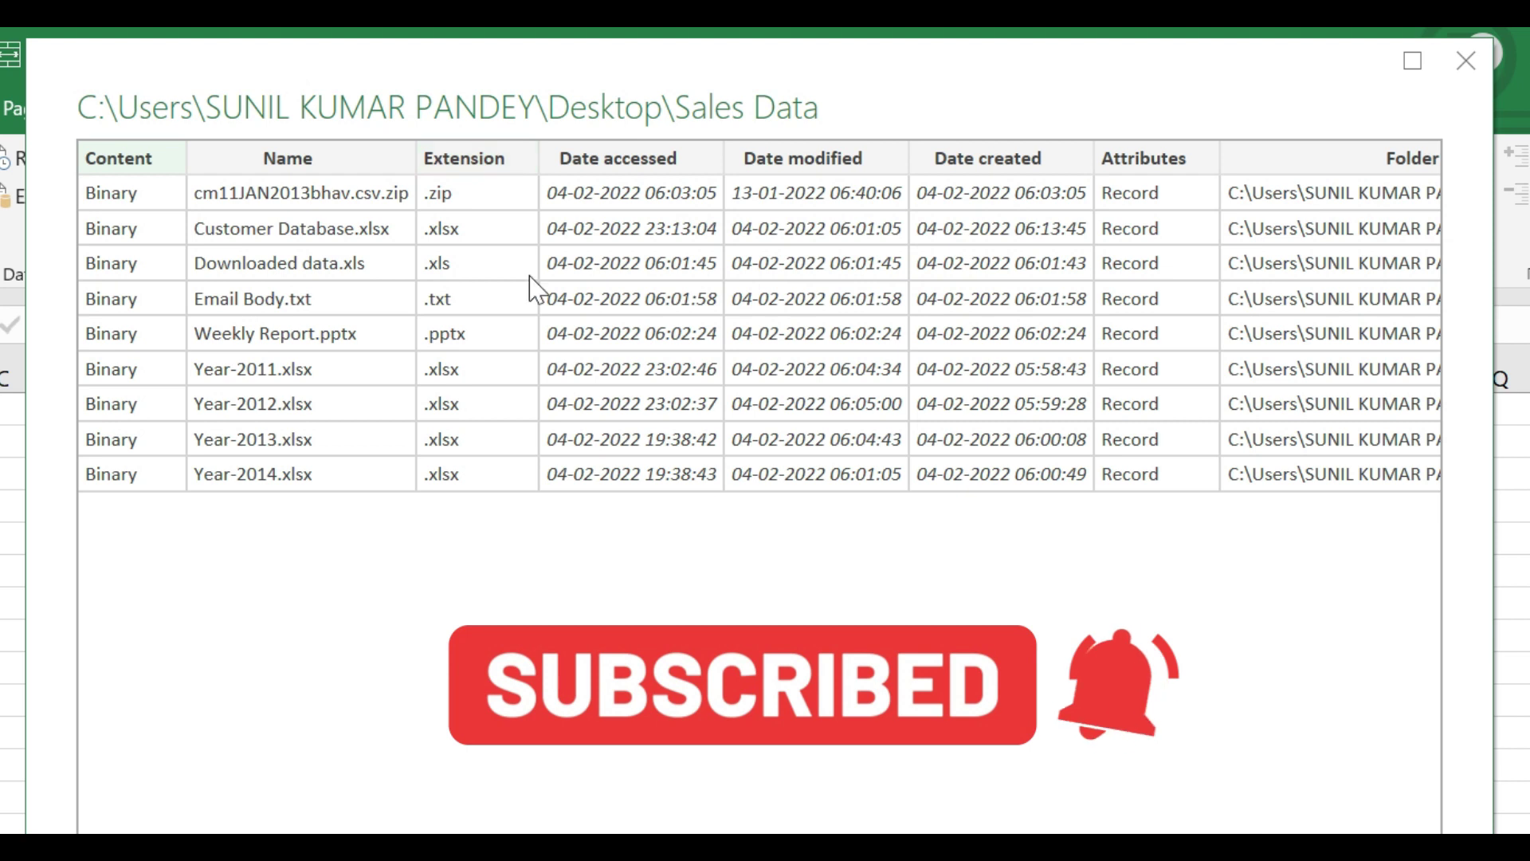
scroll(763, 319, right, 3)
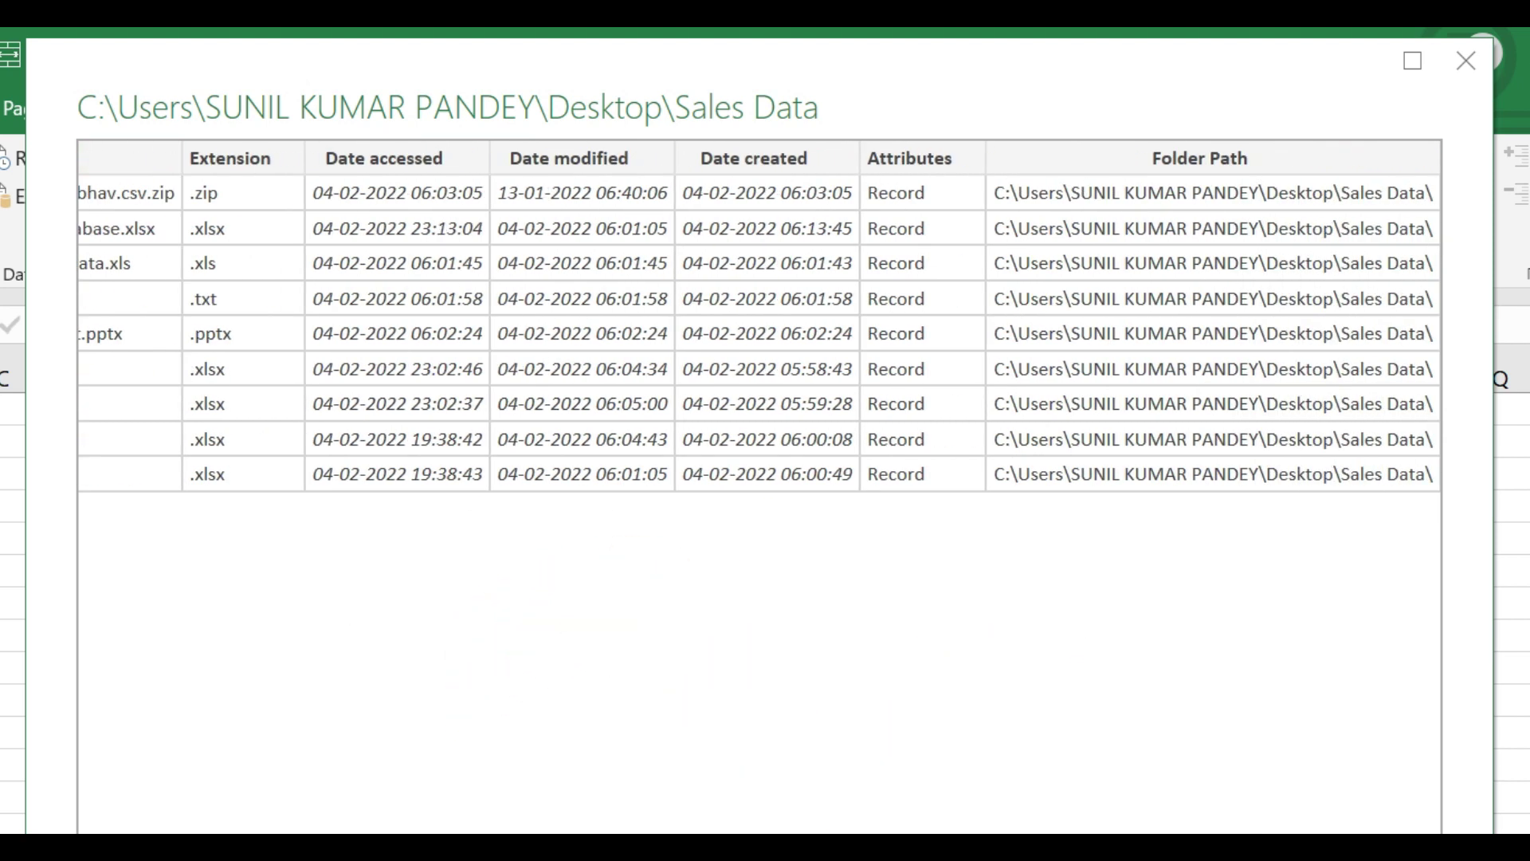
scroll(762, 319, left, 3)
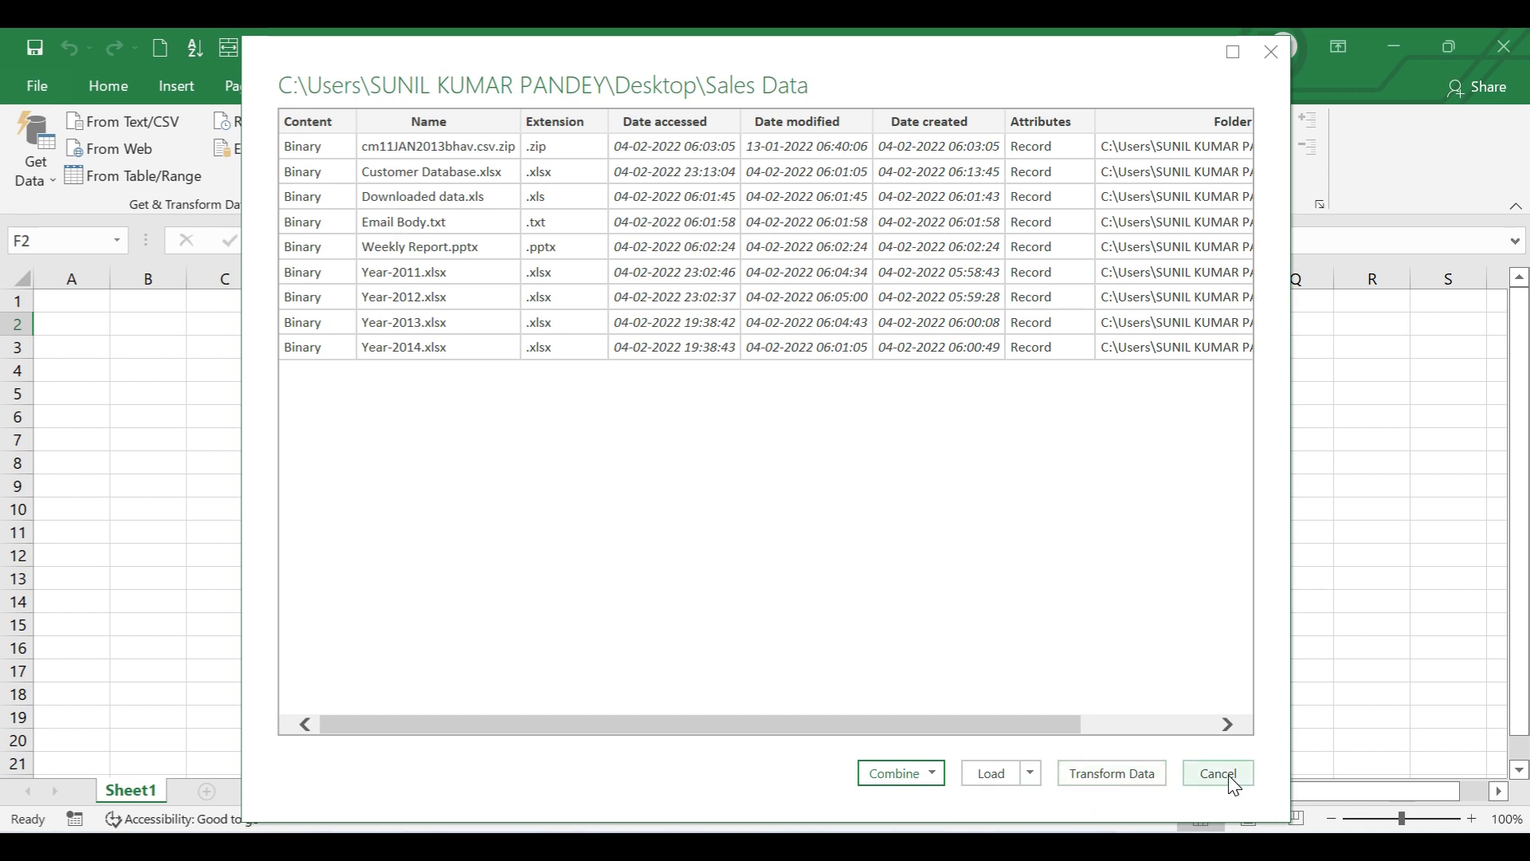
Transform the folder data in Power Query and inspect the Content, Name and Extension columns.
click(1100, 785)
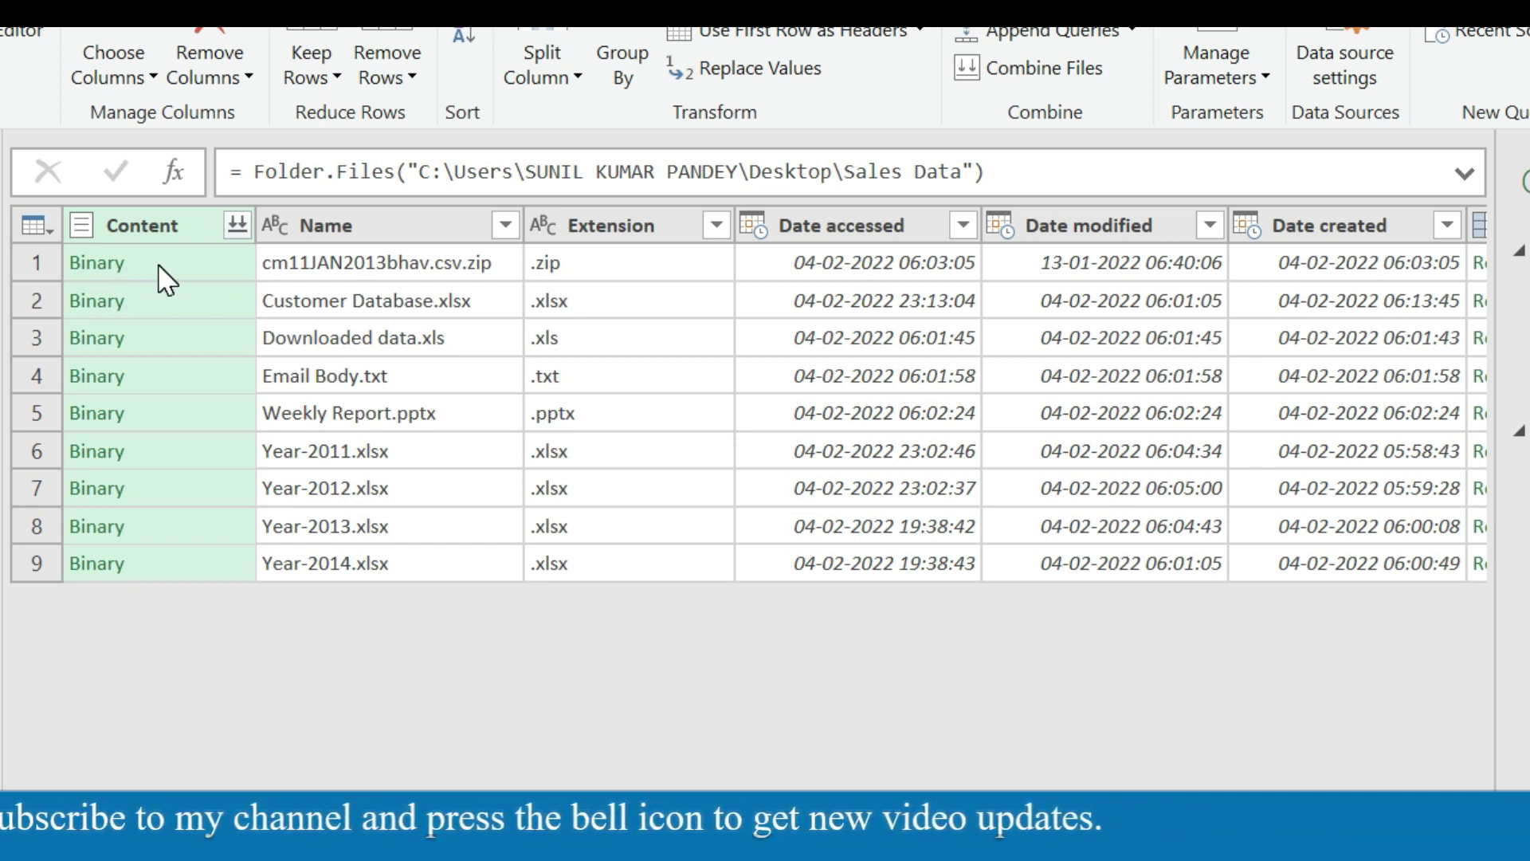
click(193, 271)
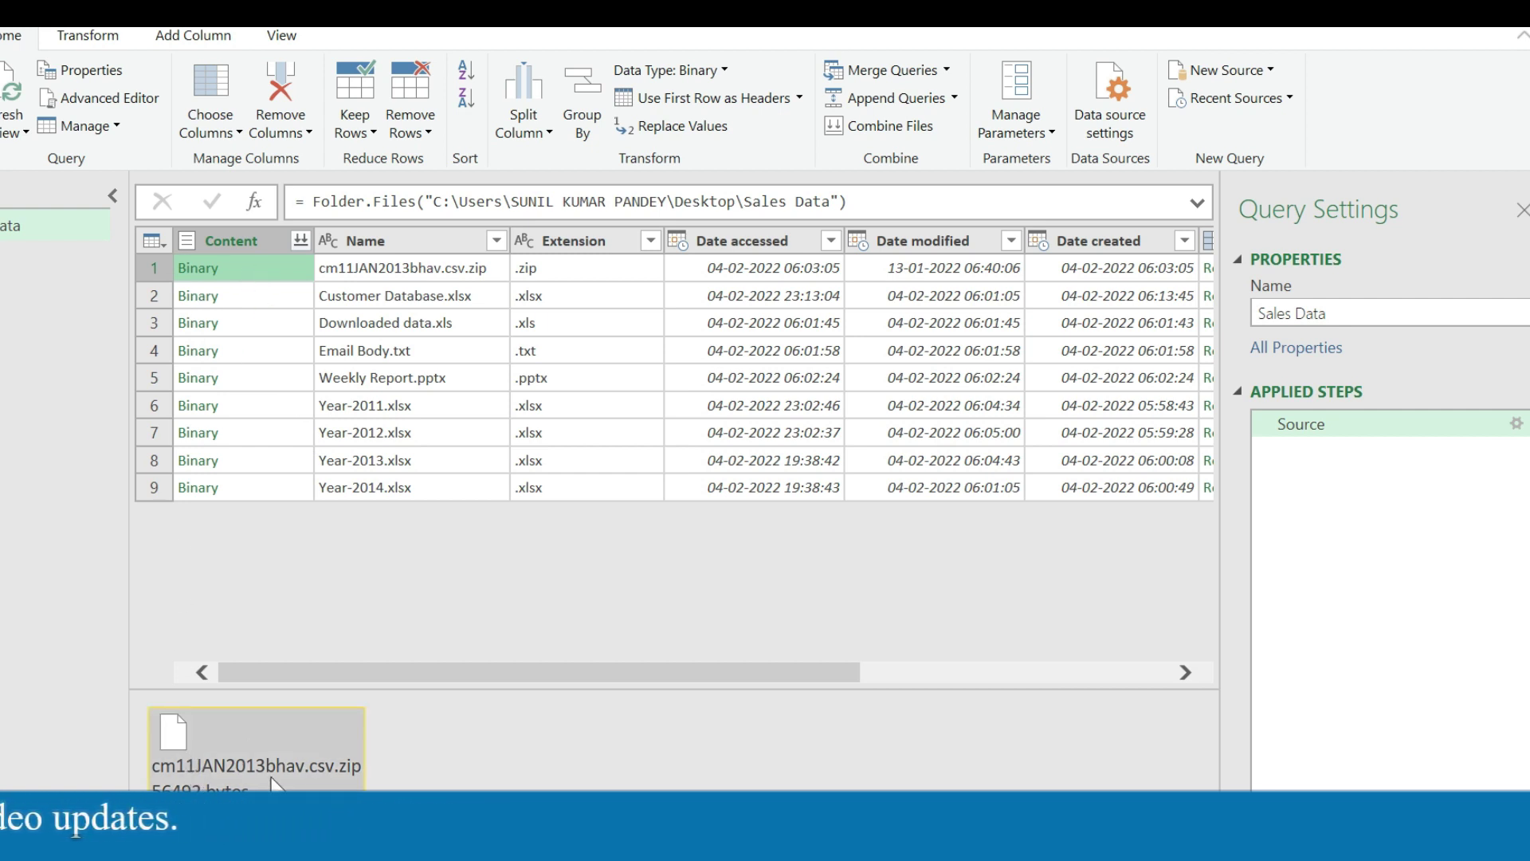
click(370, 239)
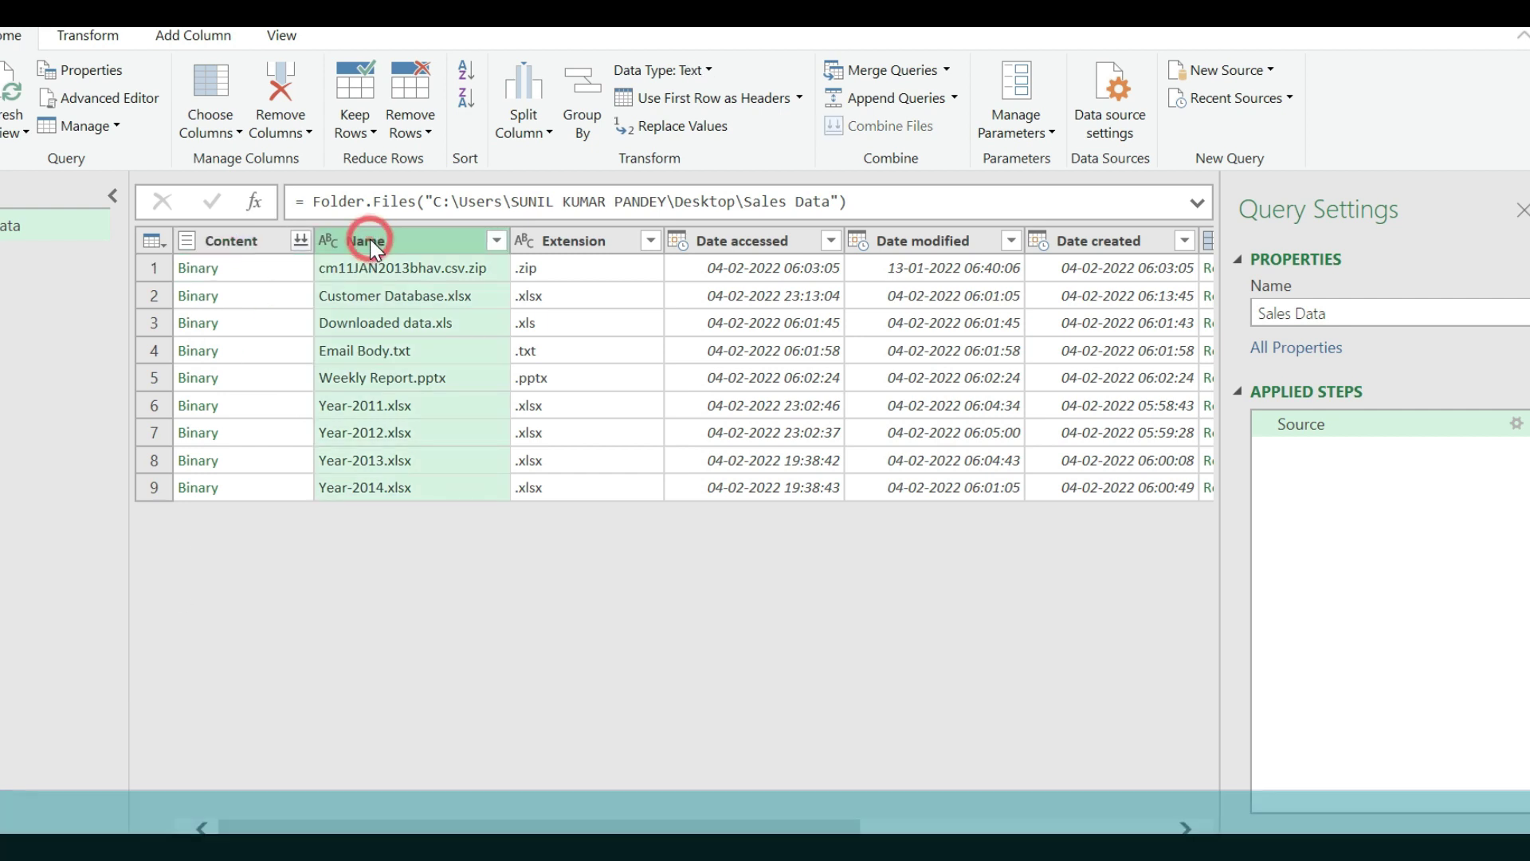
click(575, 239)
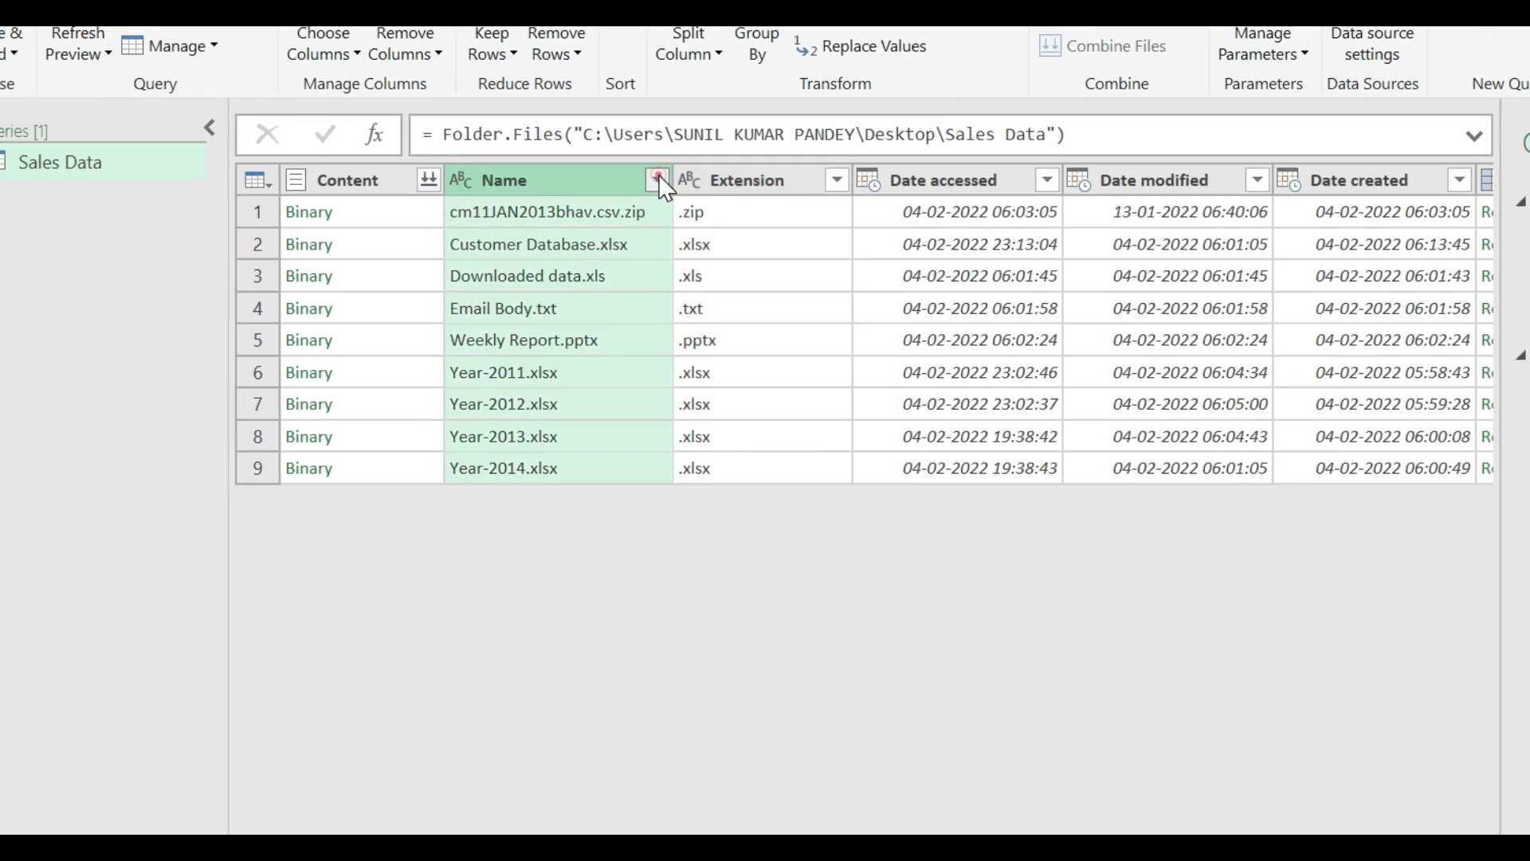
click(659, 180)
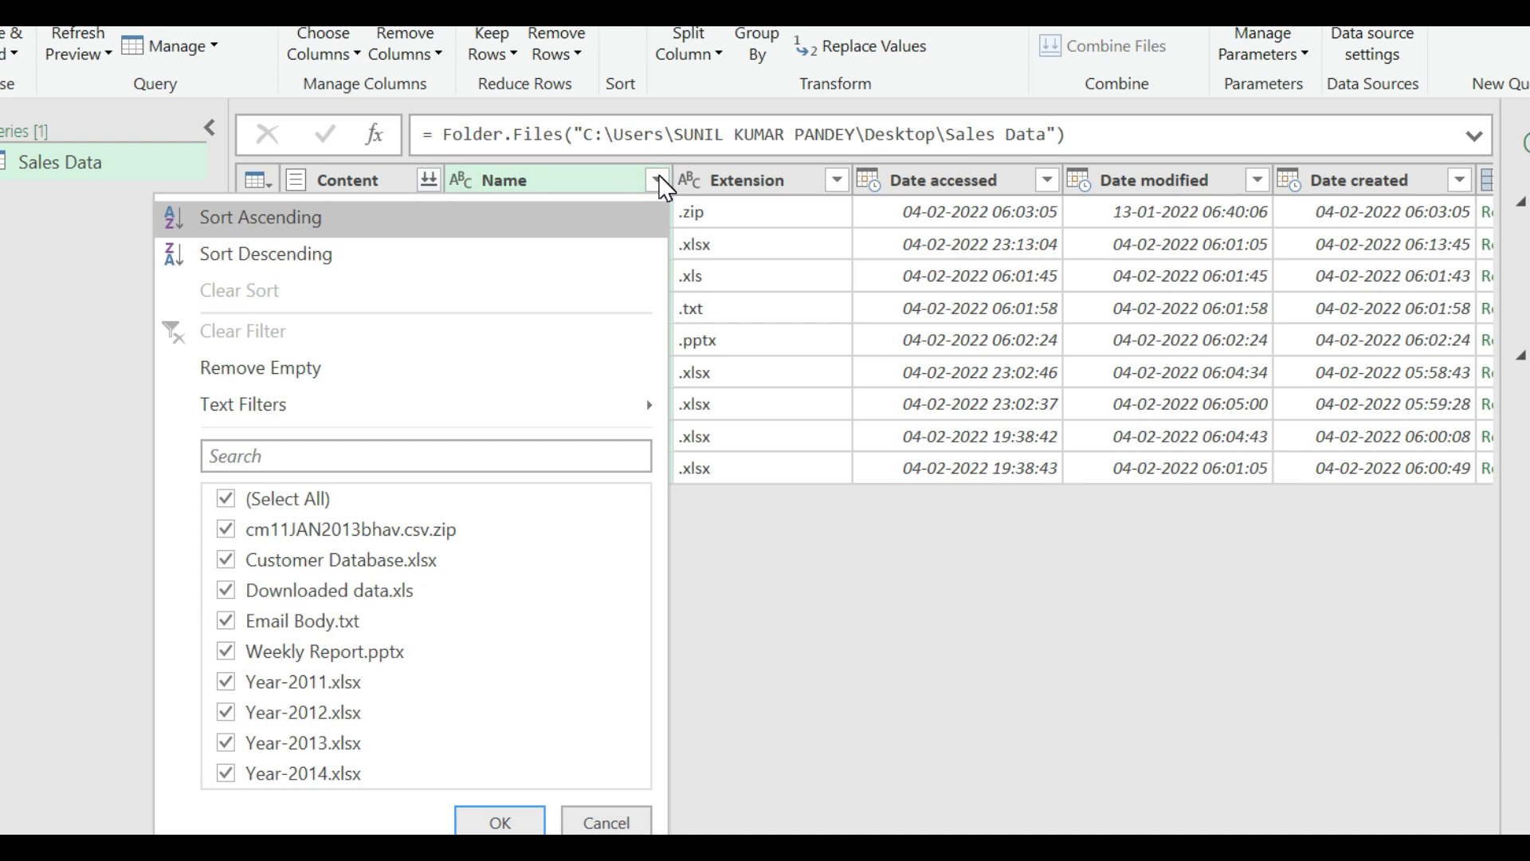
click(227, 499)
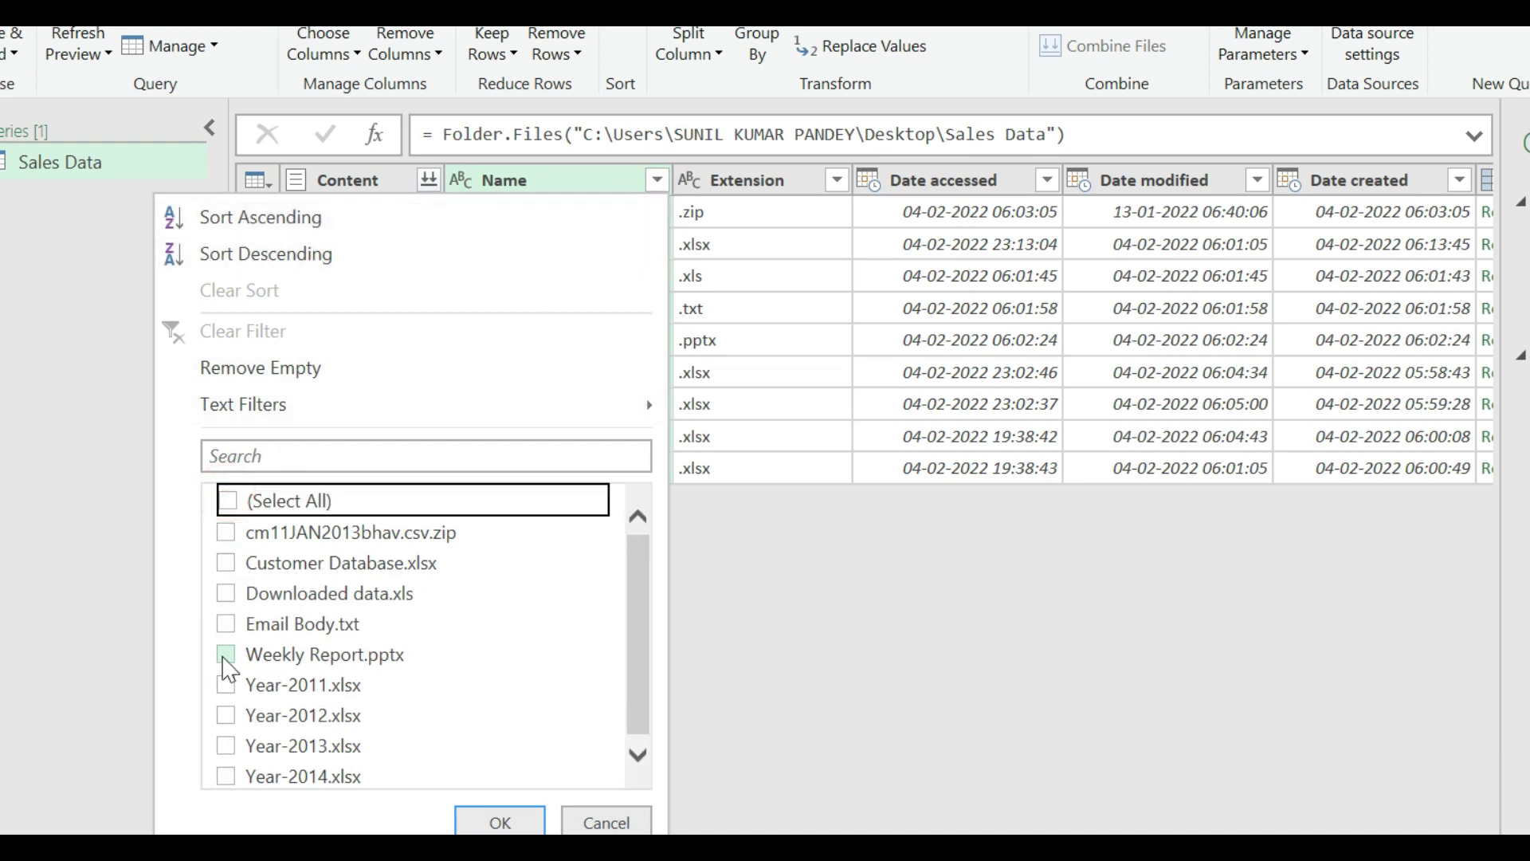
click(226, 685)
click(226, 715)
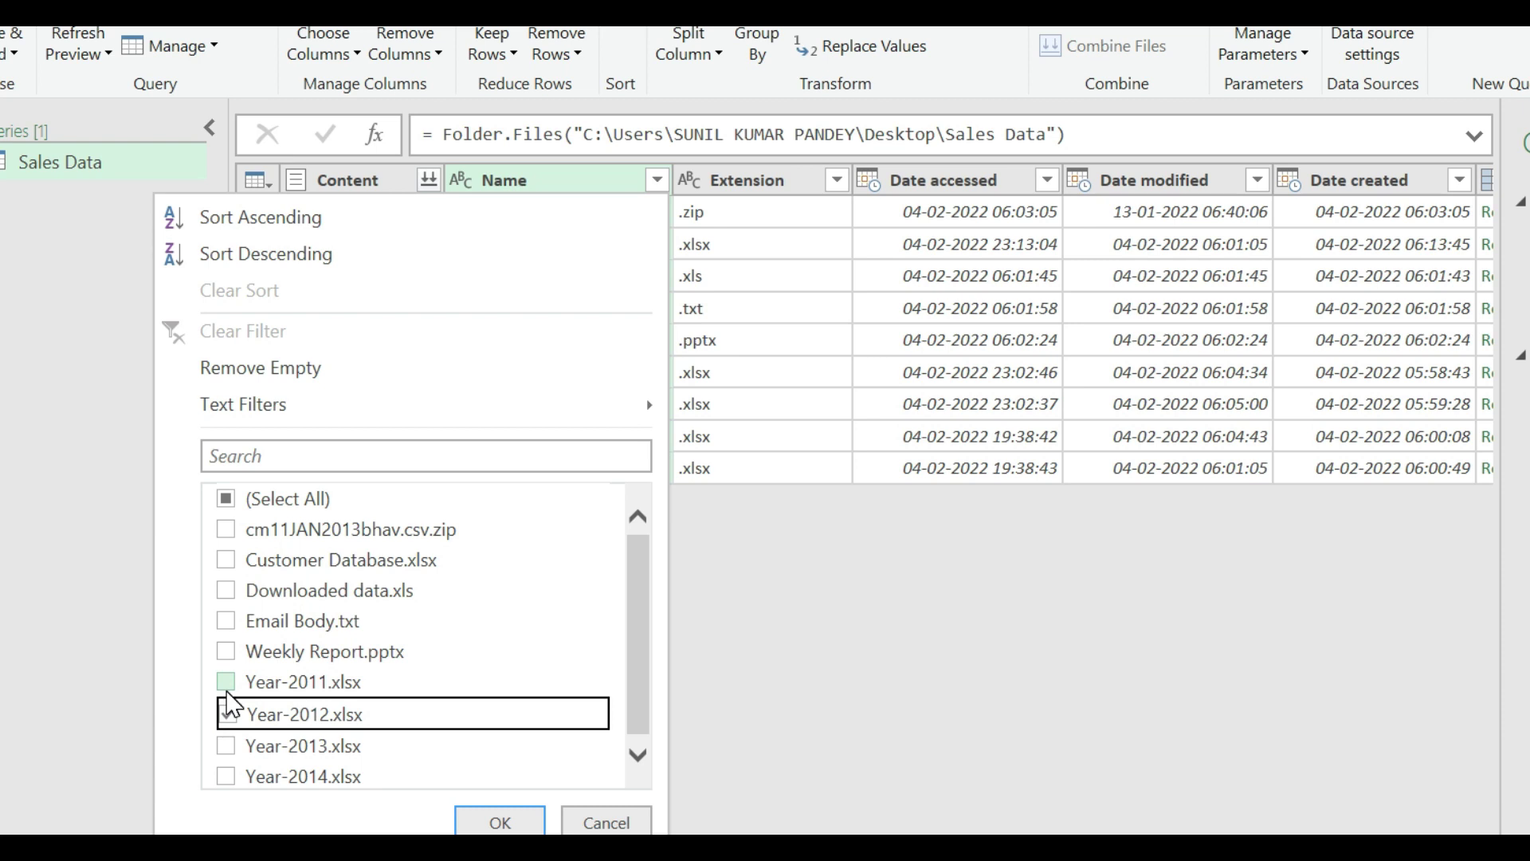
click(227, 745)
click(227, 776)
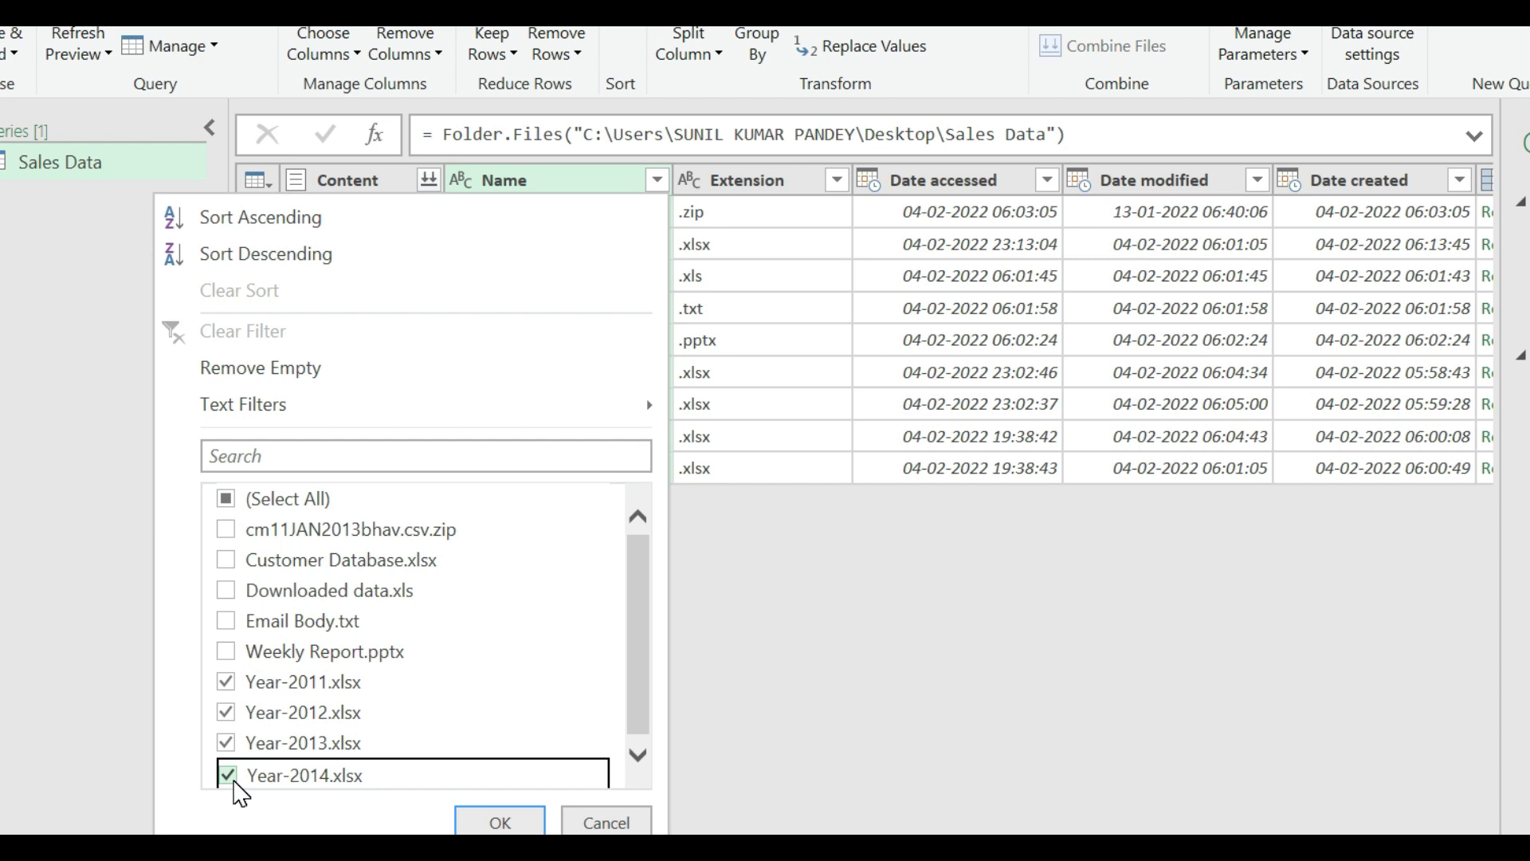
click(615, 821)
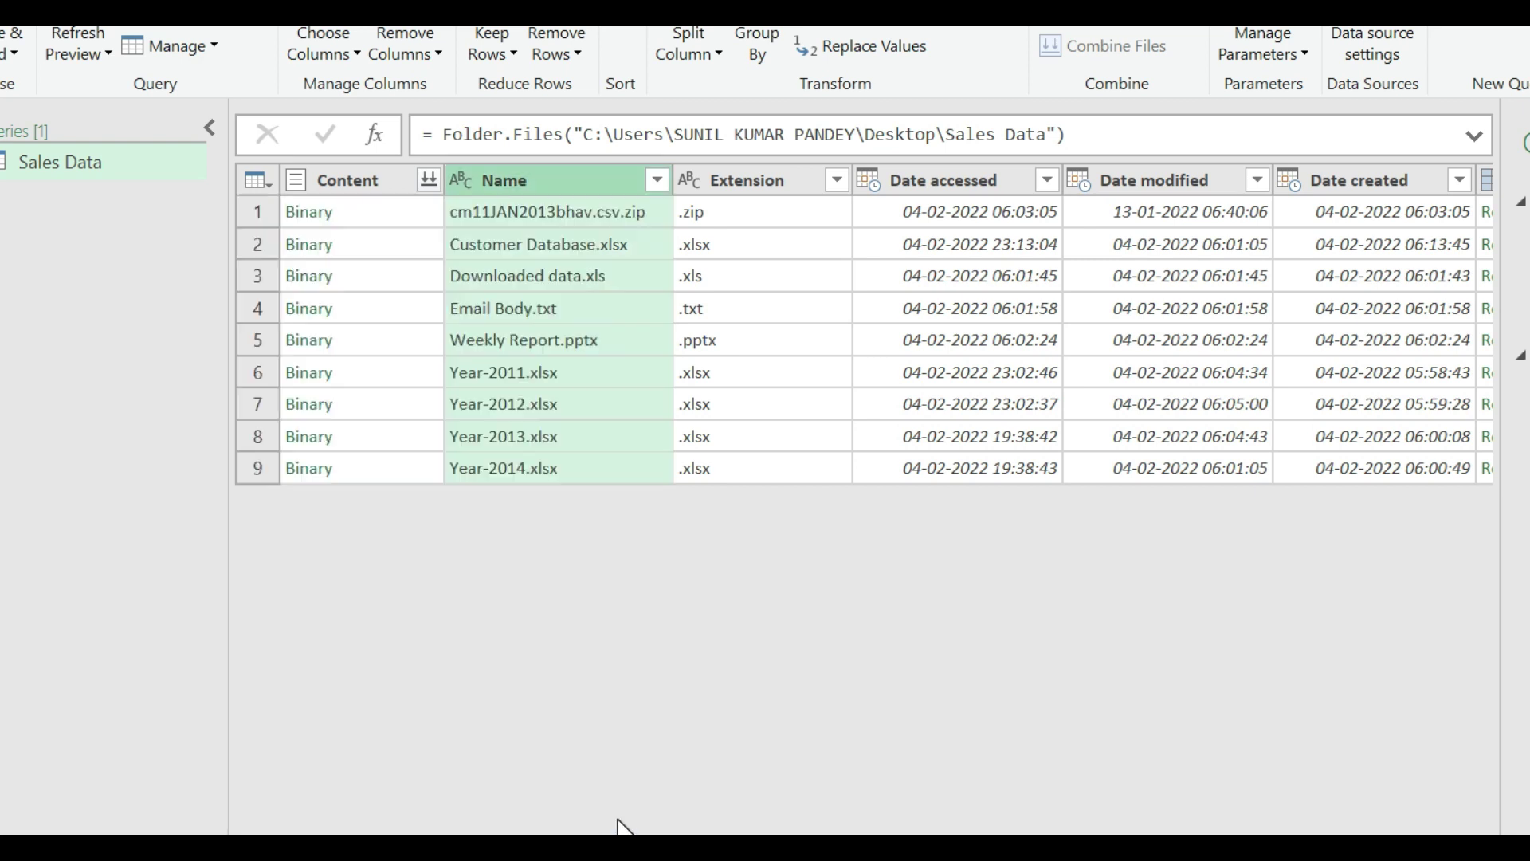
Filter the Extension column to .xlsx only, leaving five workbook rows.
click(707, 554)
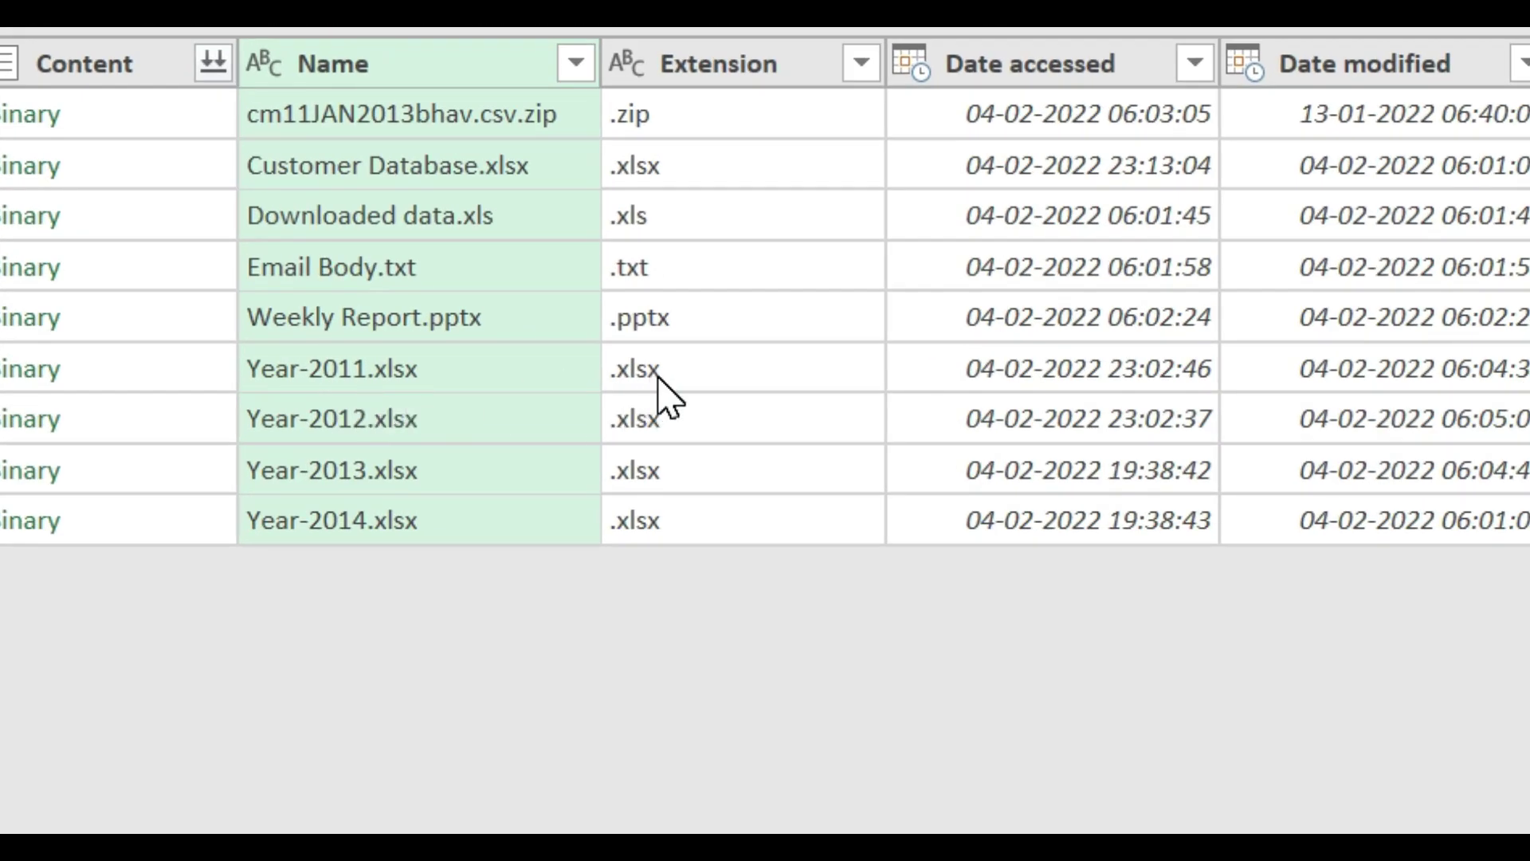
click(861, 63)
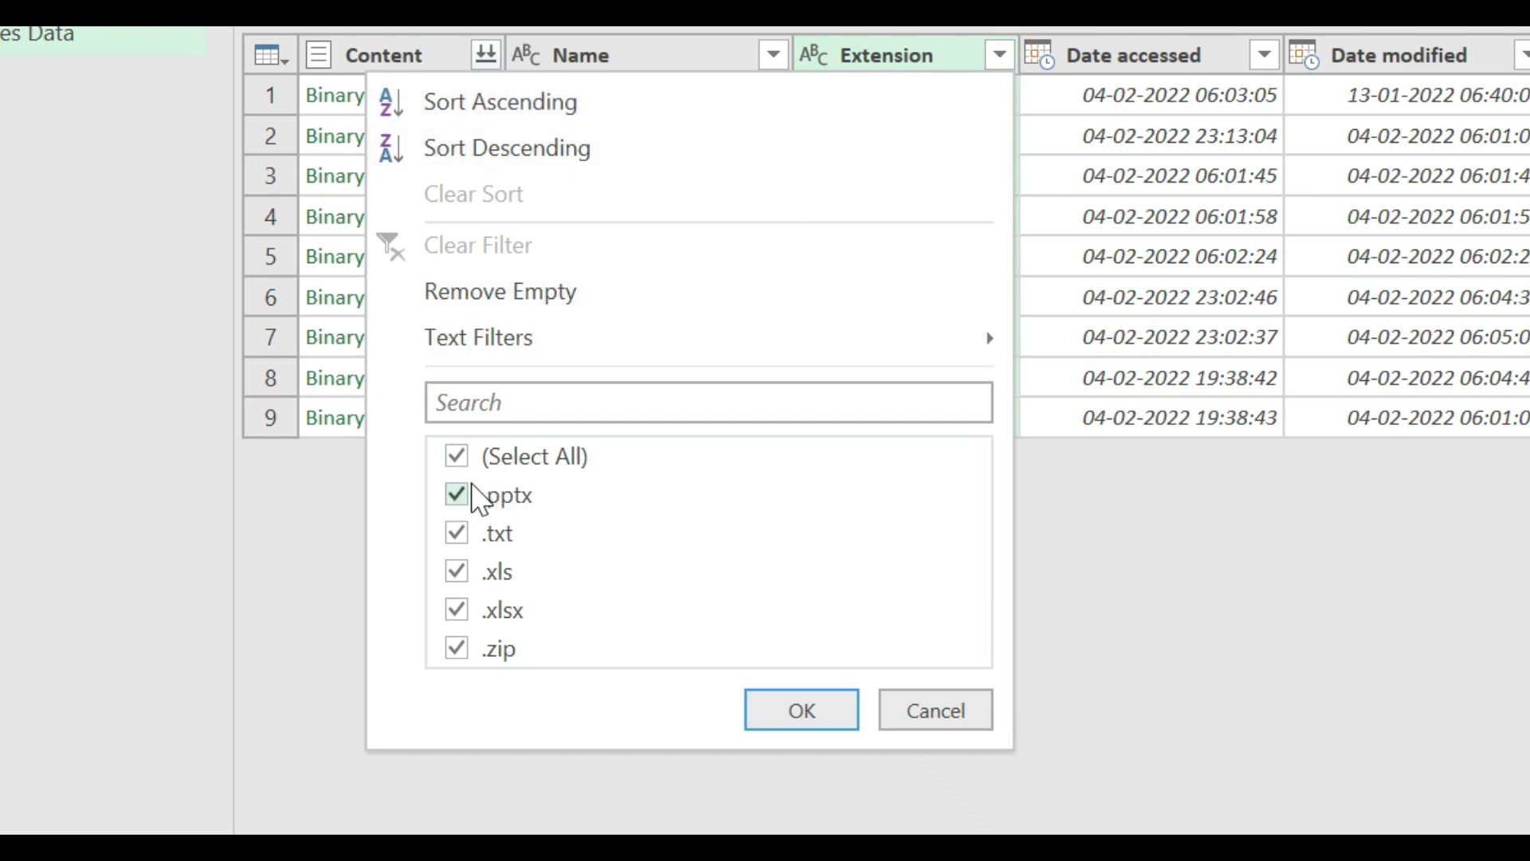
click(456, 456)
click(456, 612)
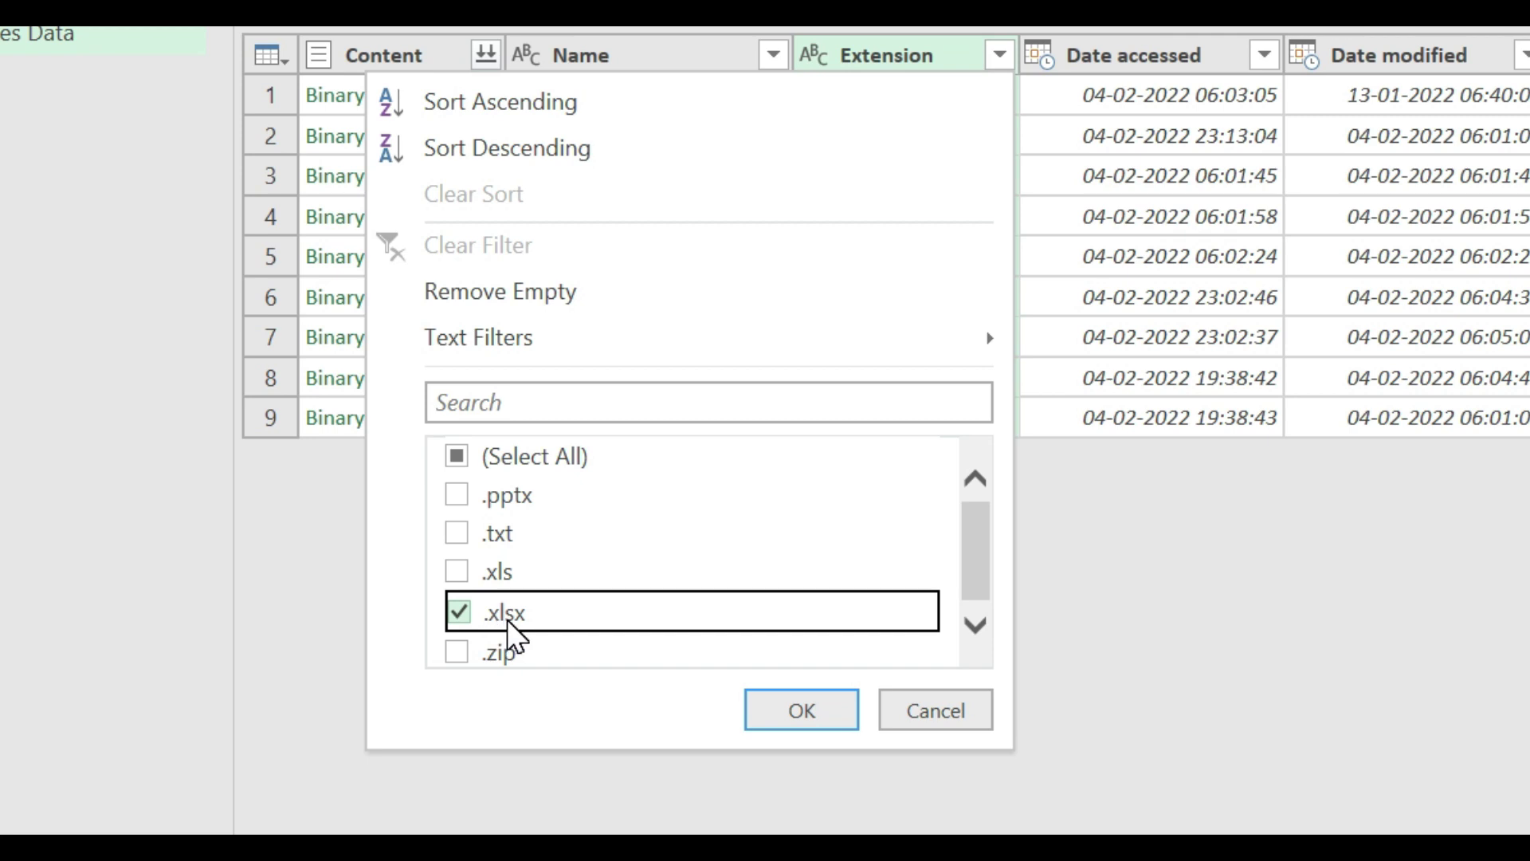
click(789, 719)
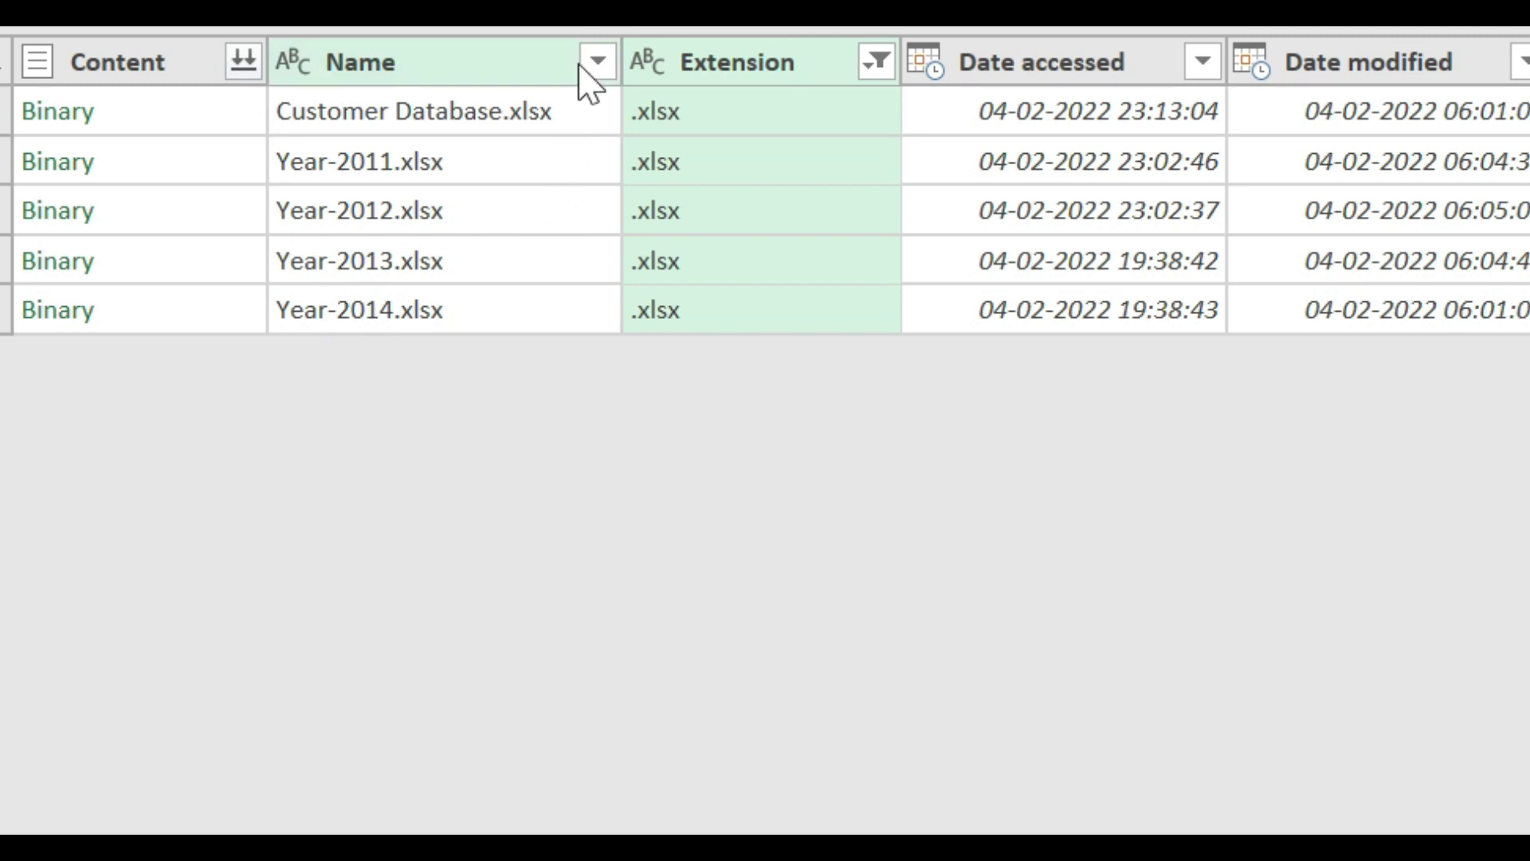
Apply a Name text filter 'Contains Year-20' to keep the four yearly workbooks.
click(597, 61)
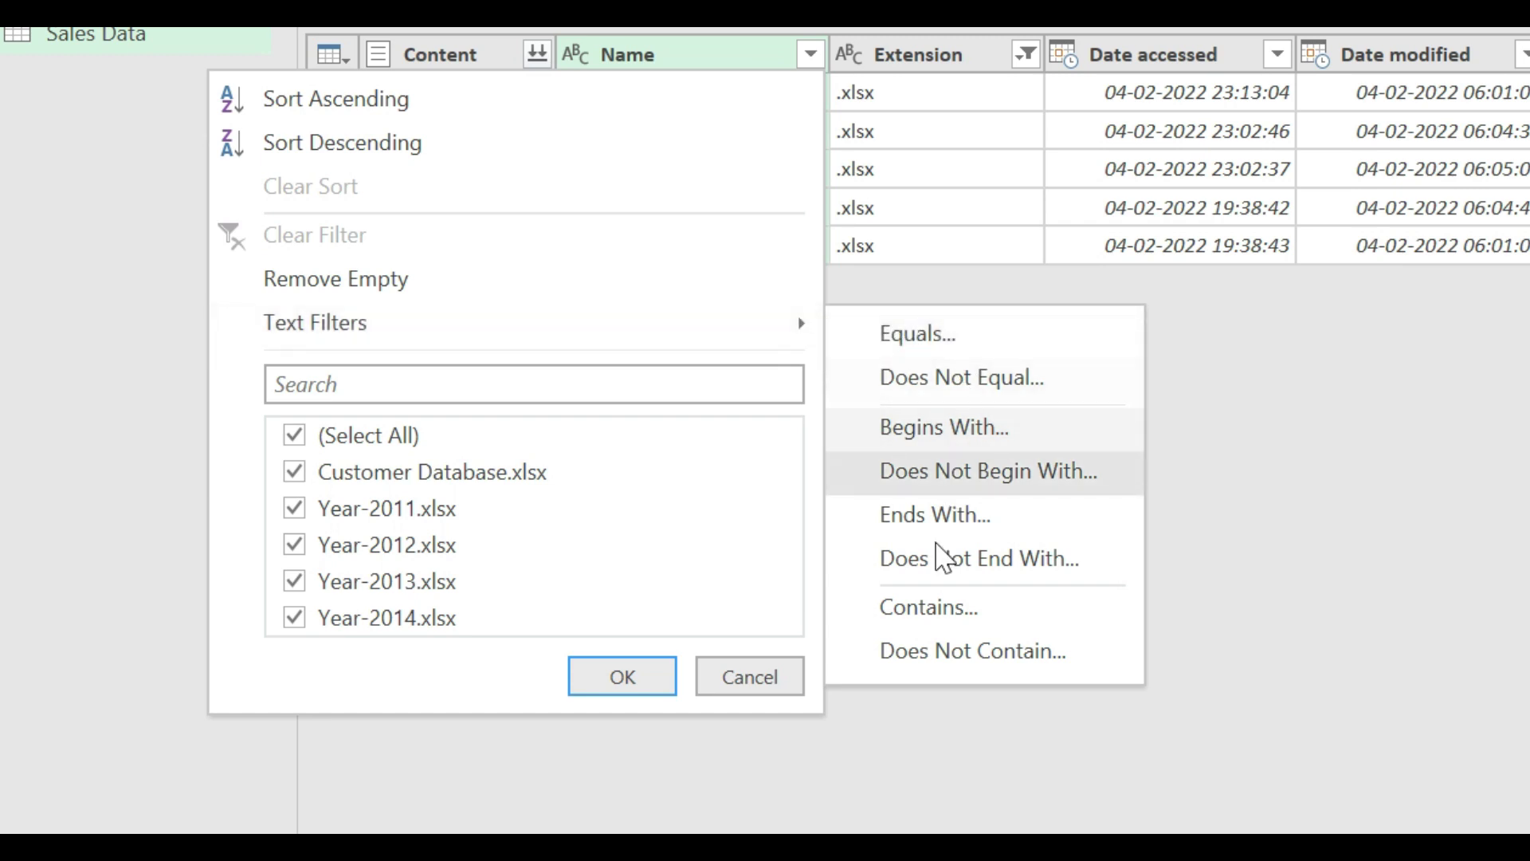
click(930, 620)
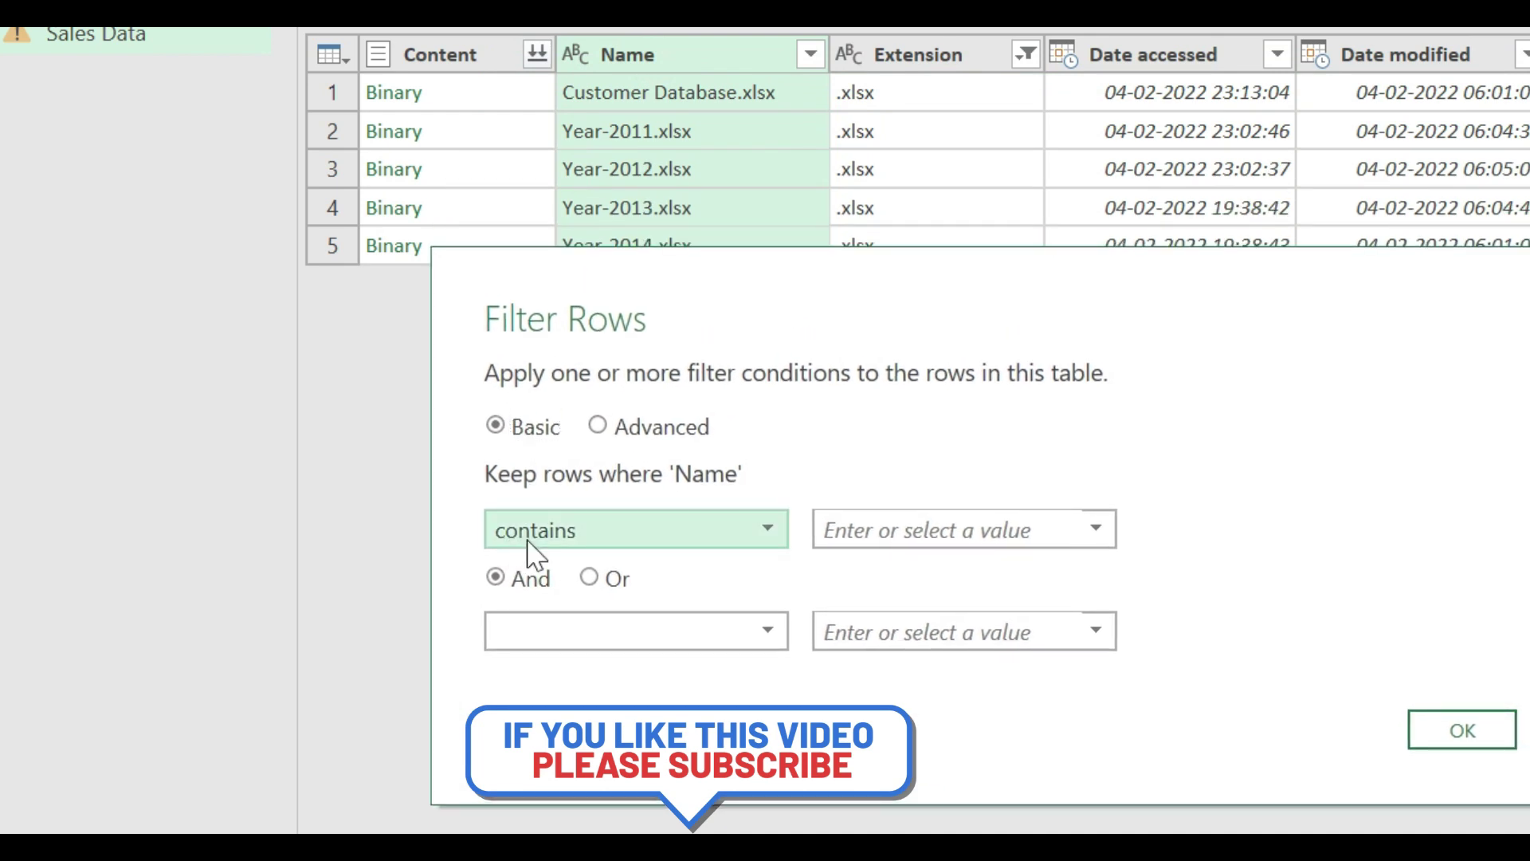
key(Tab)
click(841, 538)
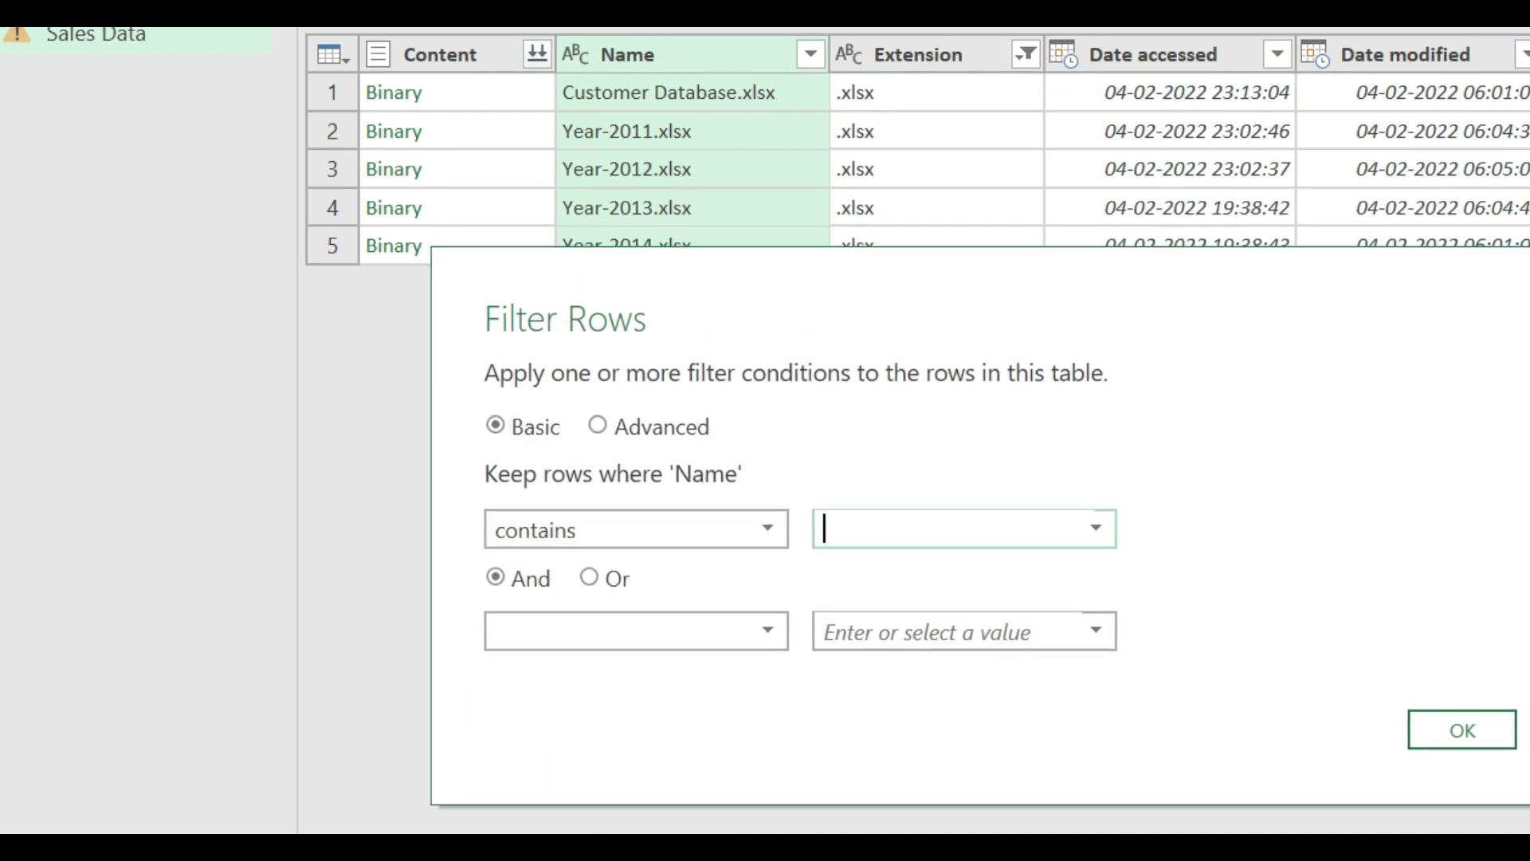
text(Y)
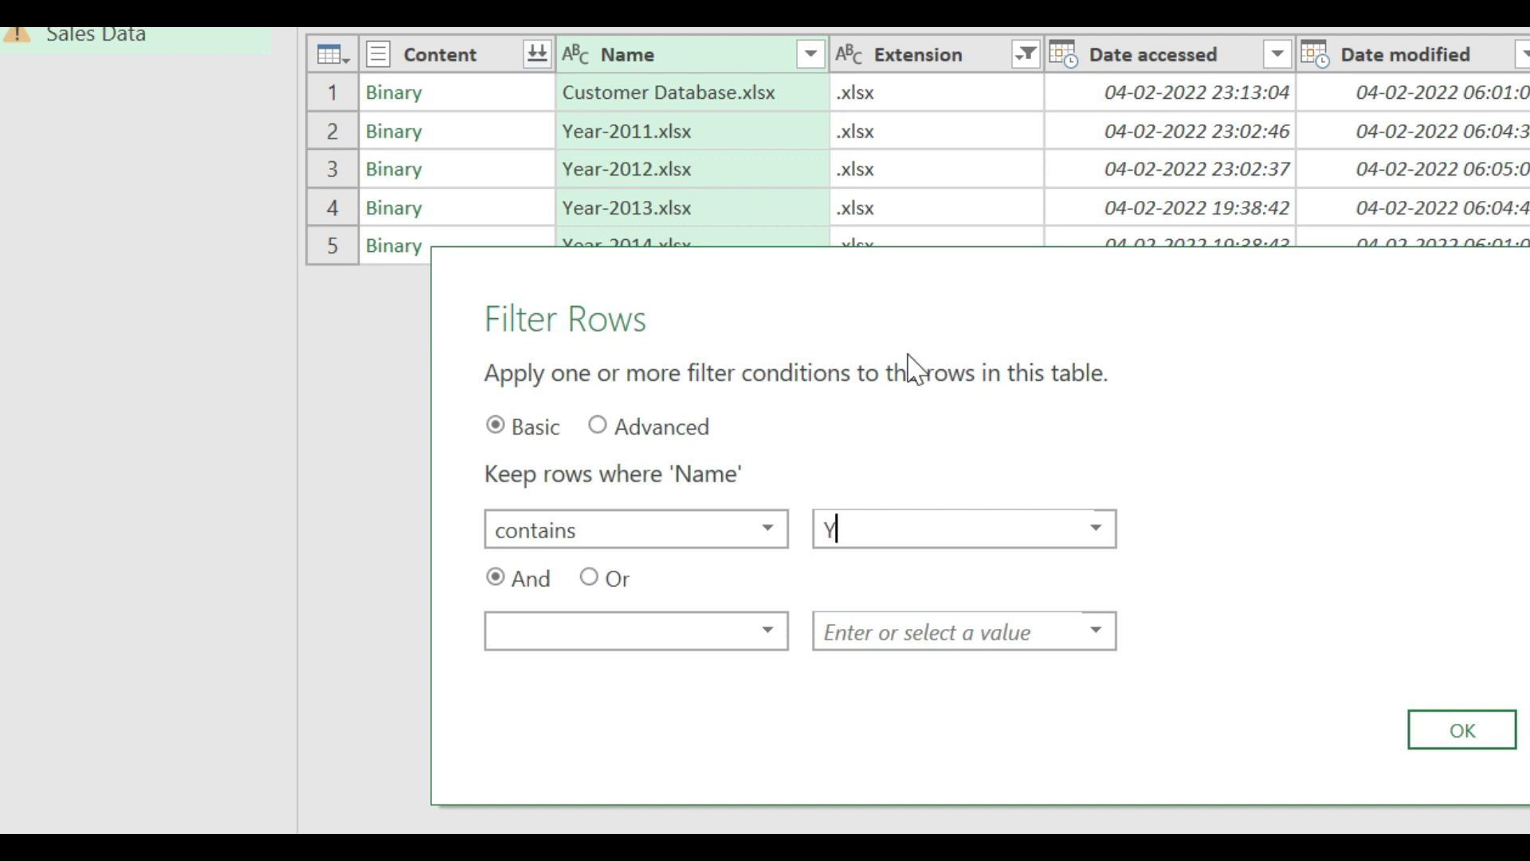
text(ear)
text(-)
text(20)
click(1474, 742)
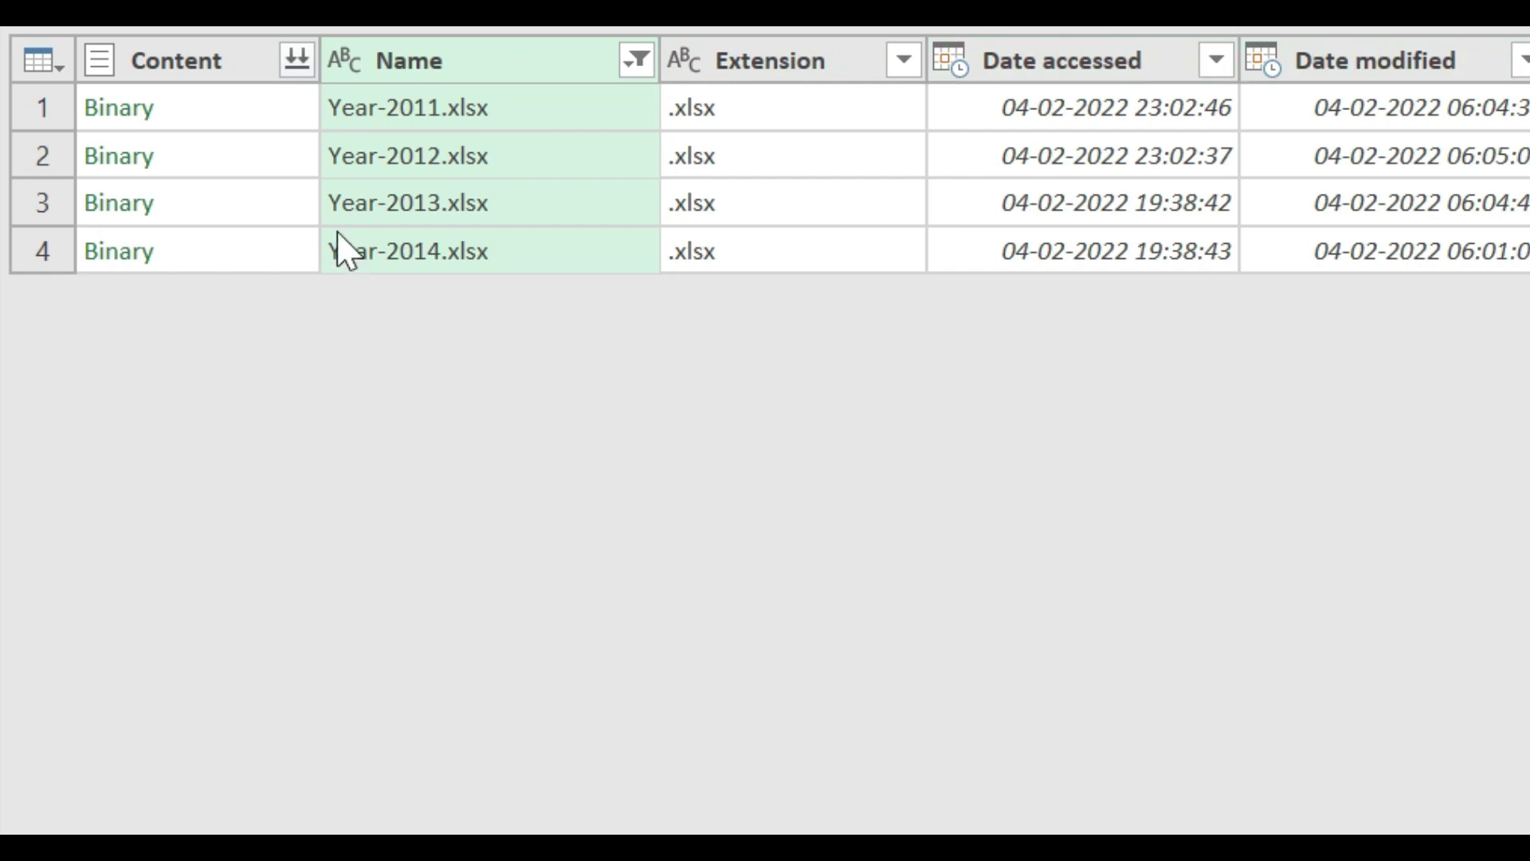
click(257, 110)
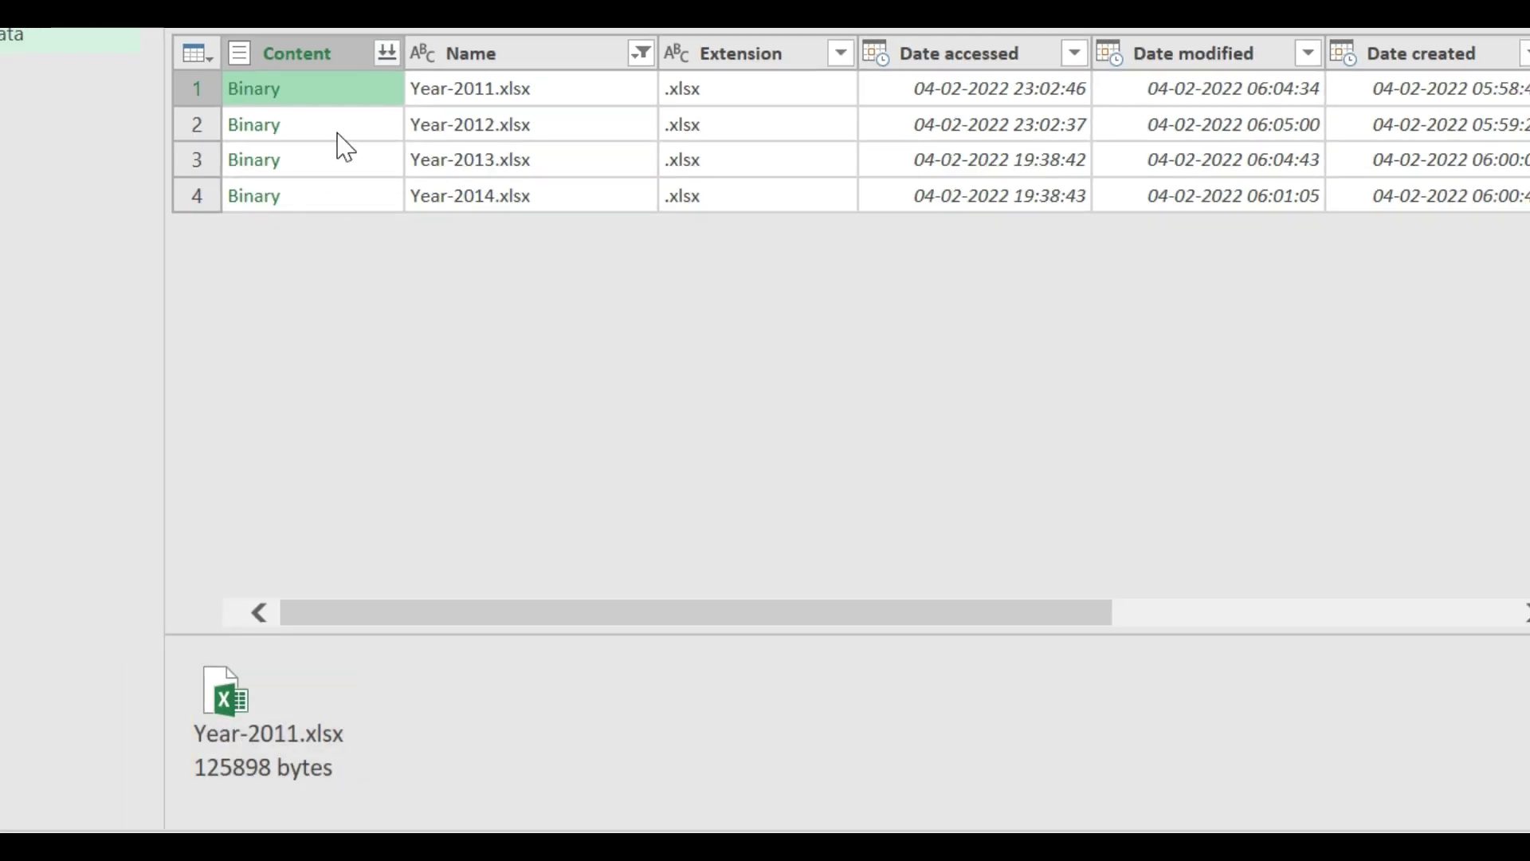
click(356, 132)
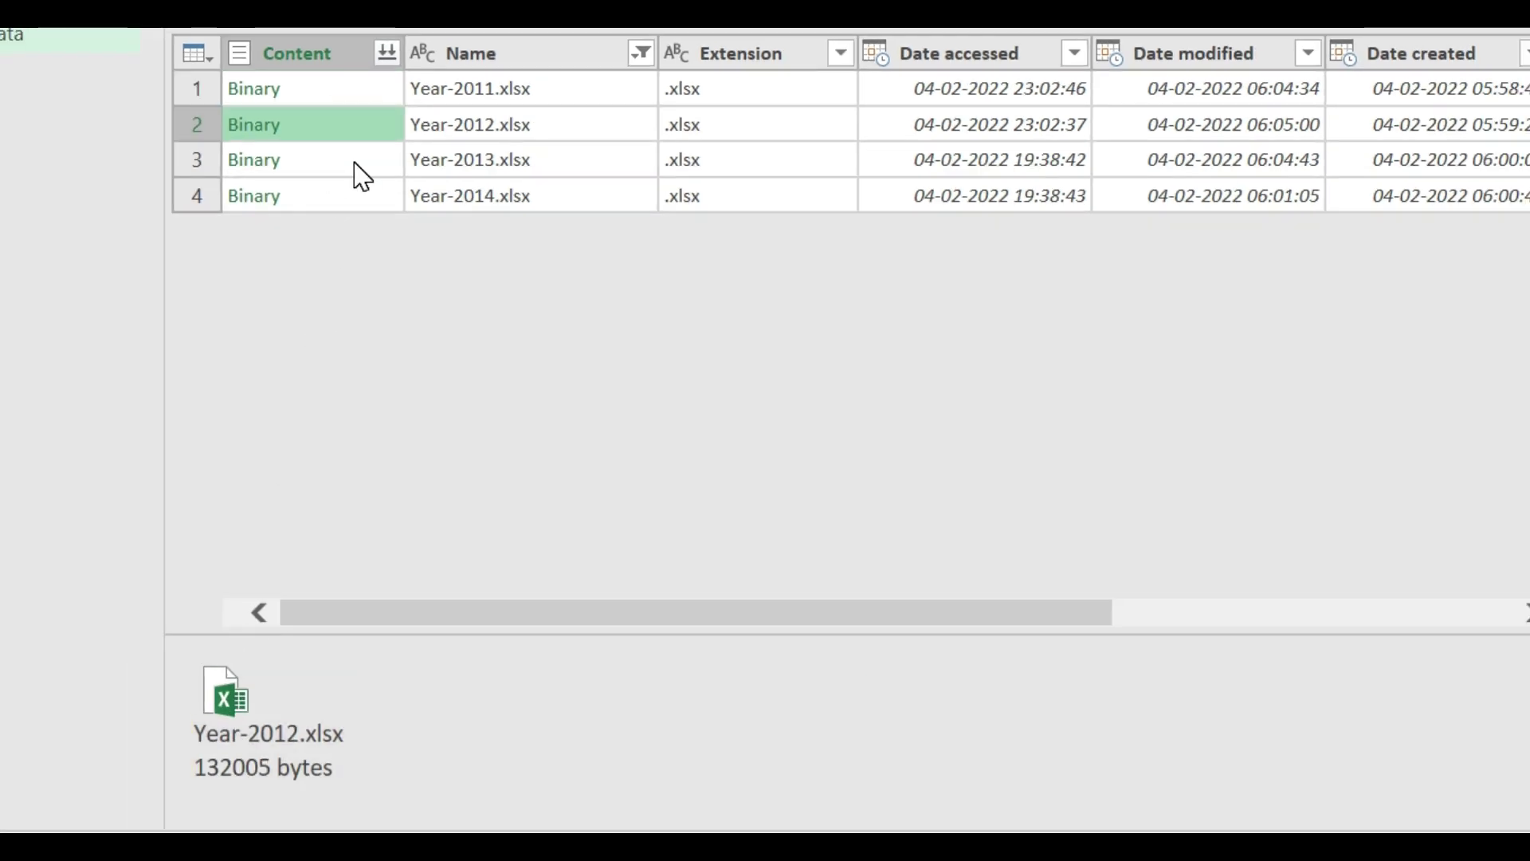
click(352, 160)
click(356, 196)
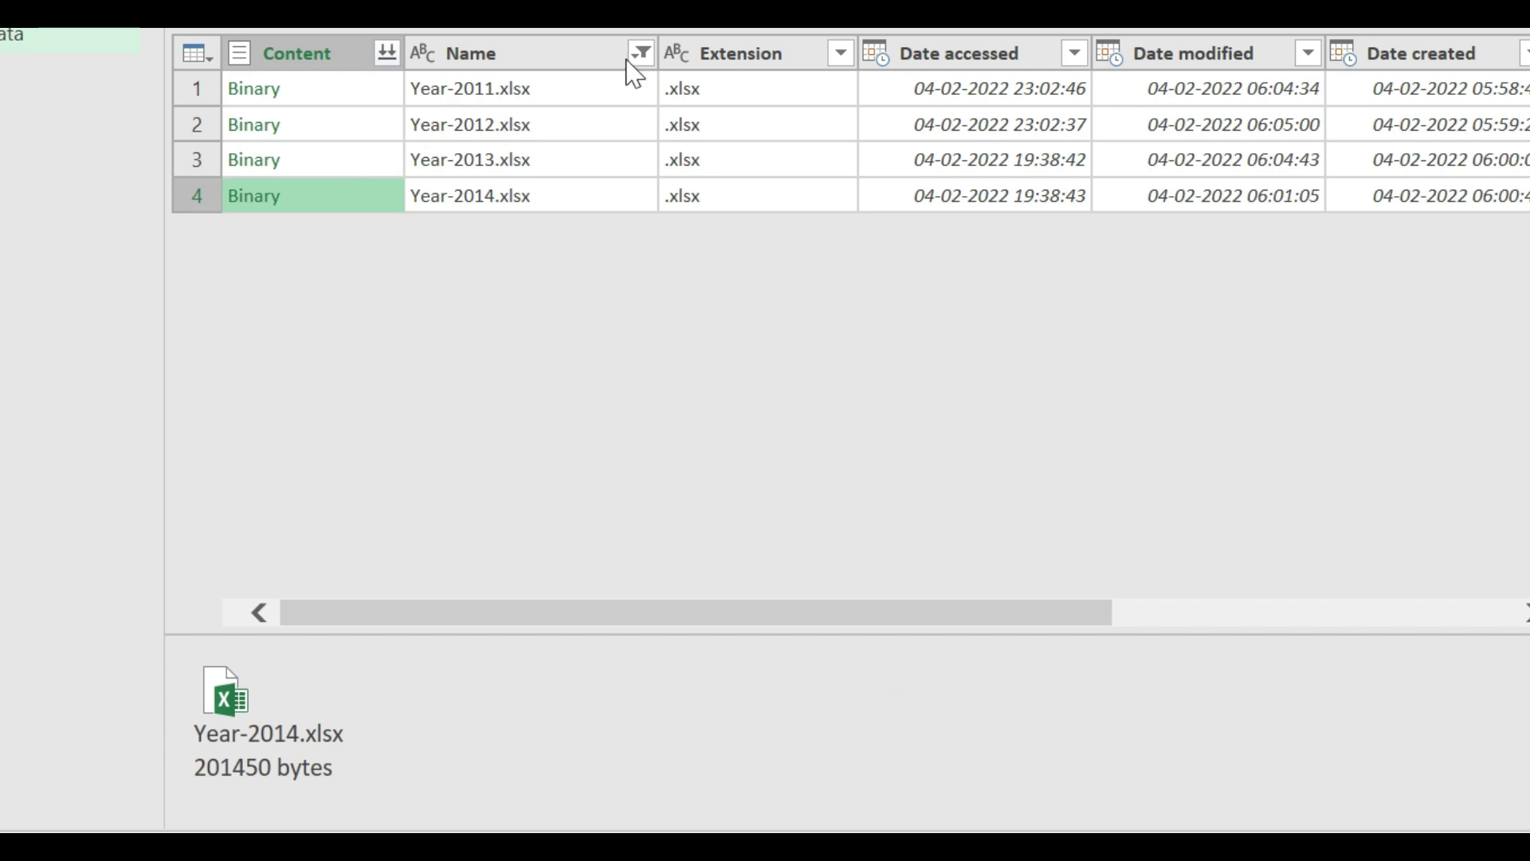
click(312, 56)
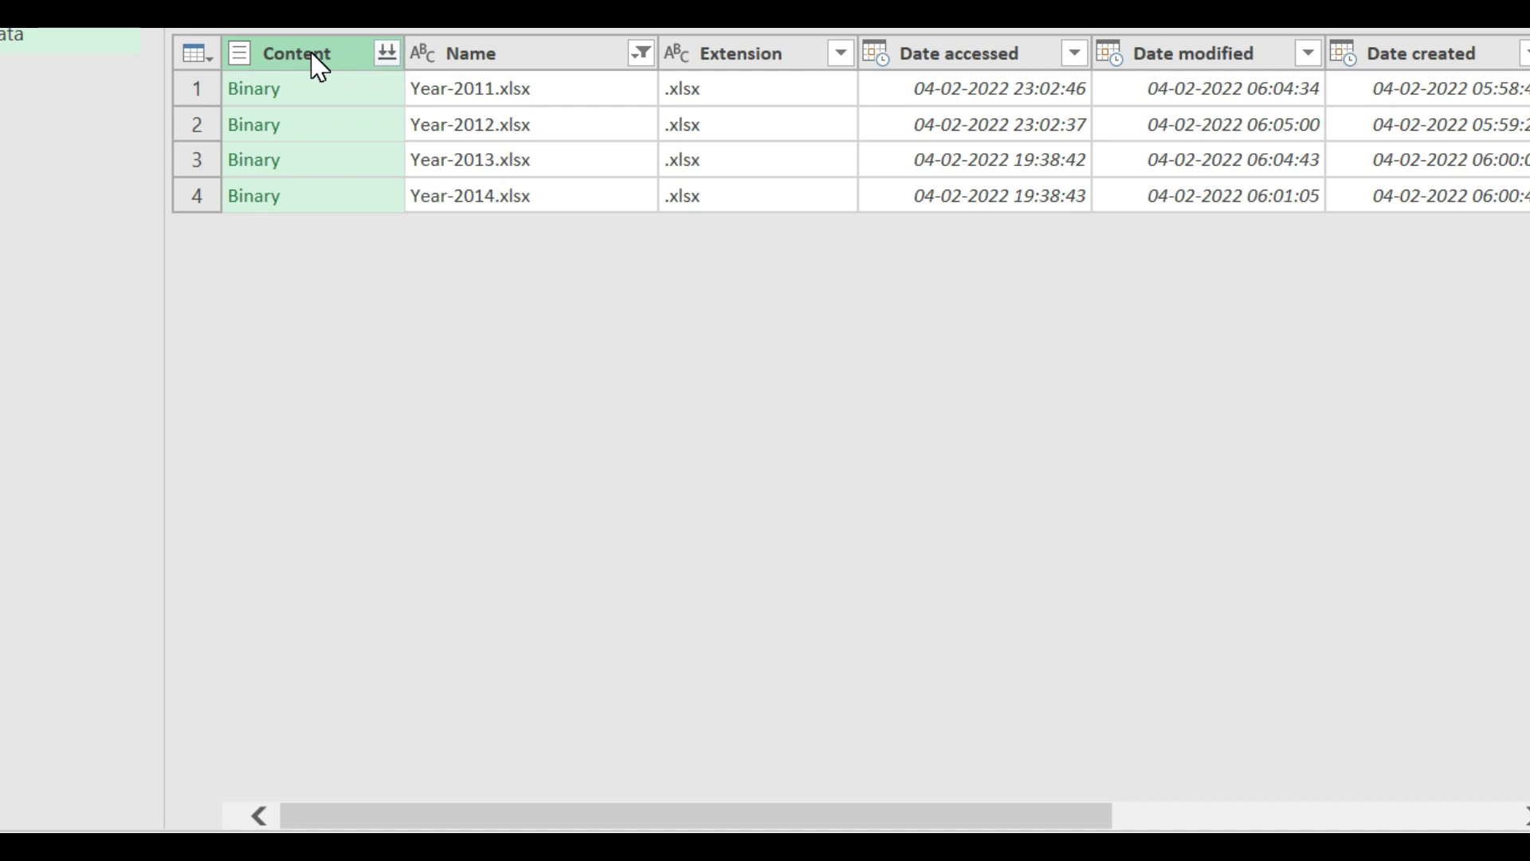
Remove all columns except Content, then launch Combine Files on the Content column.
right_click(318, 67)
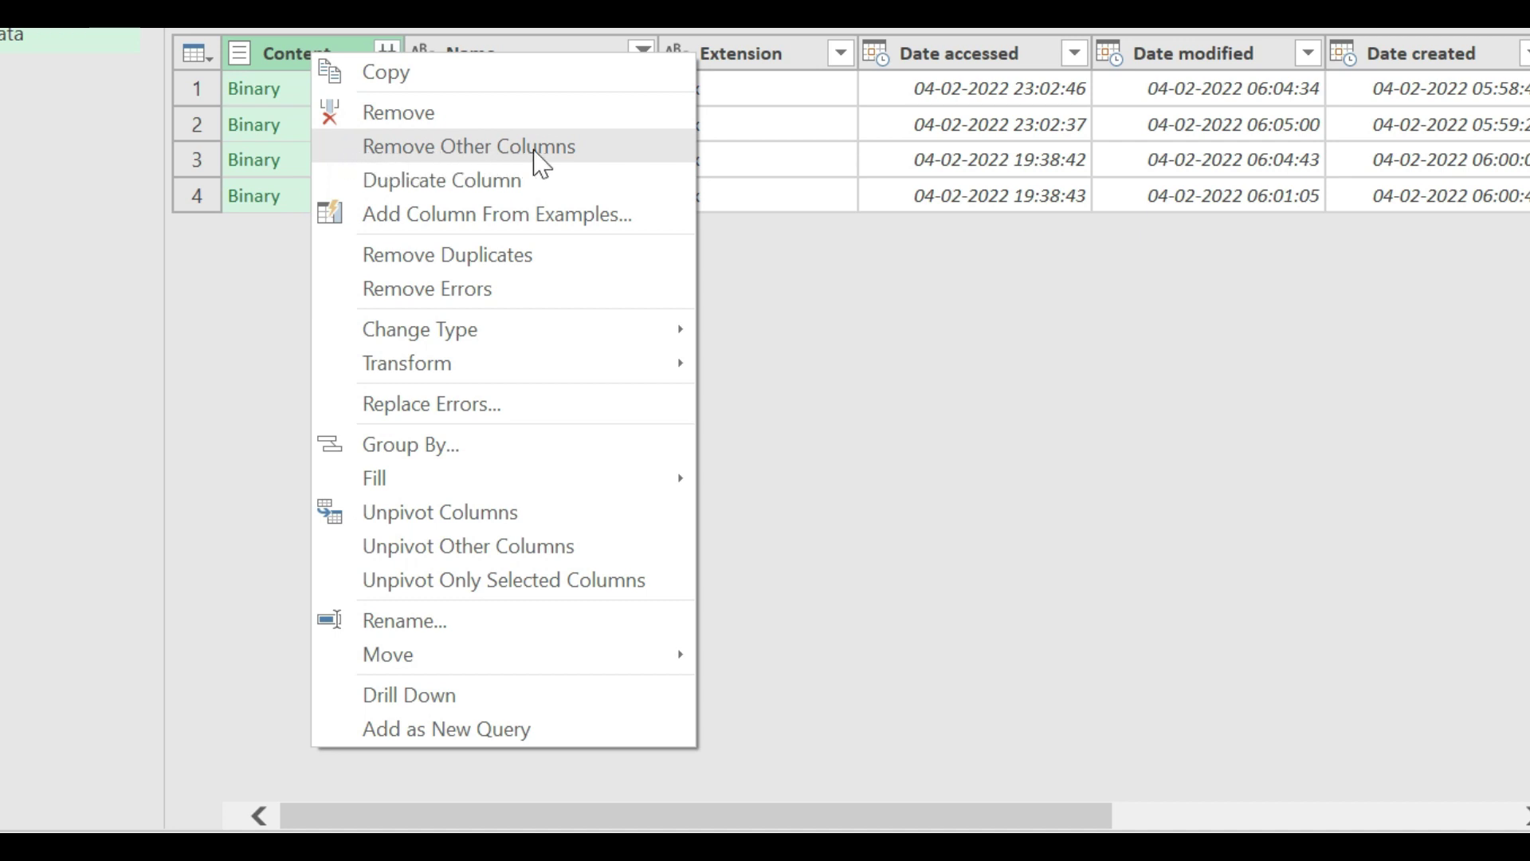
click(391, 148)
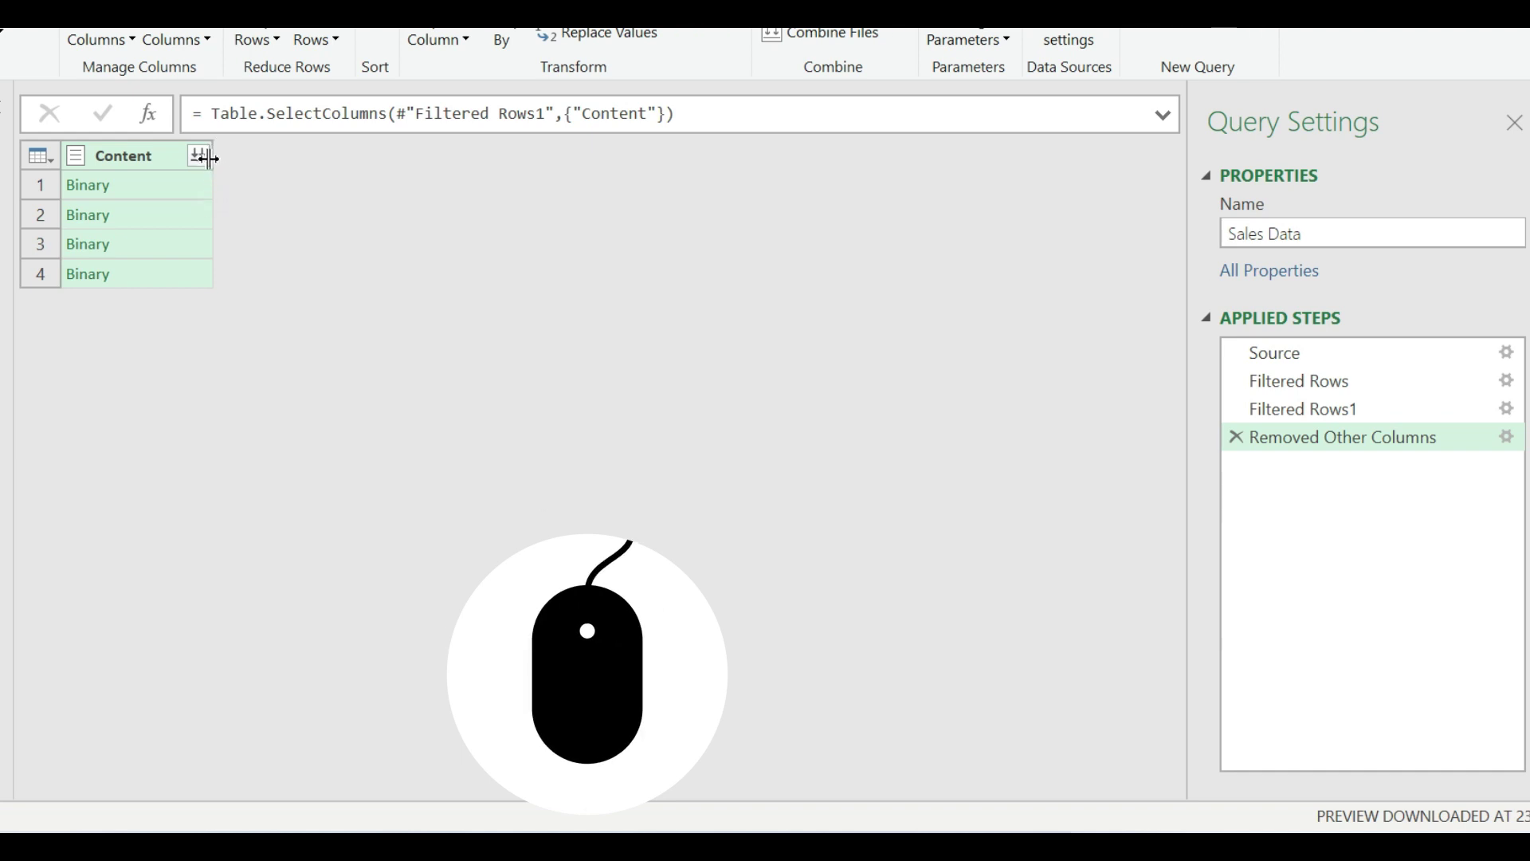
click(200, 157)
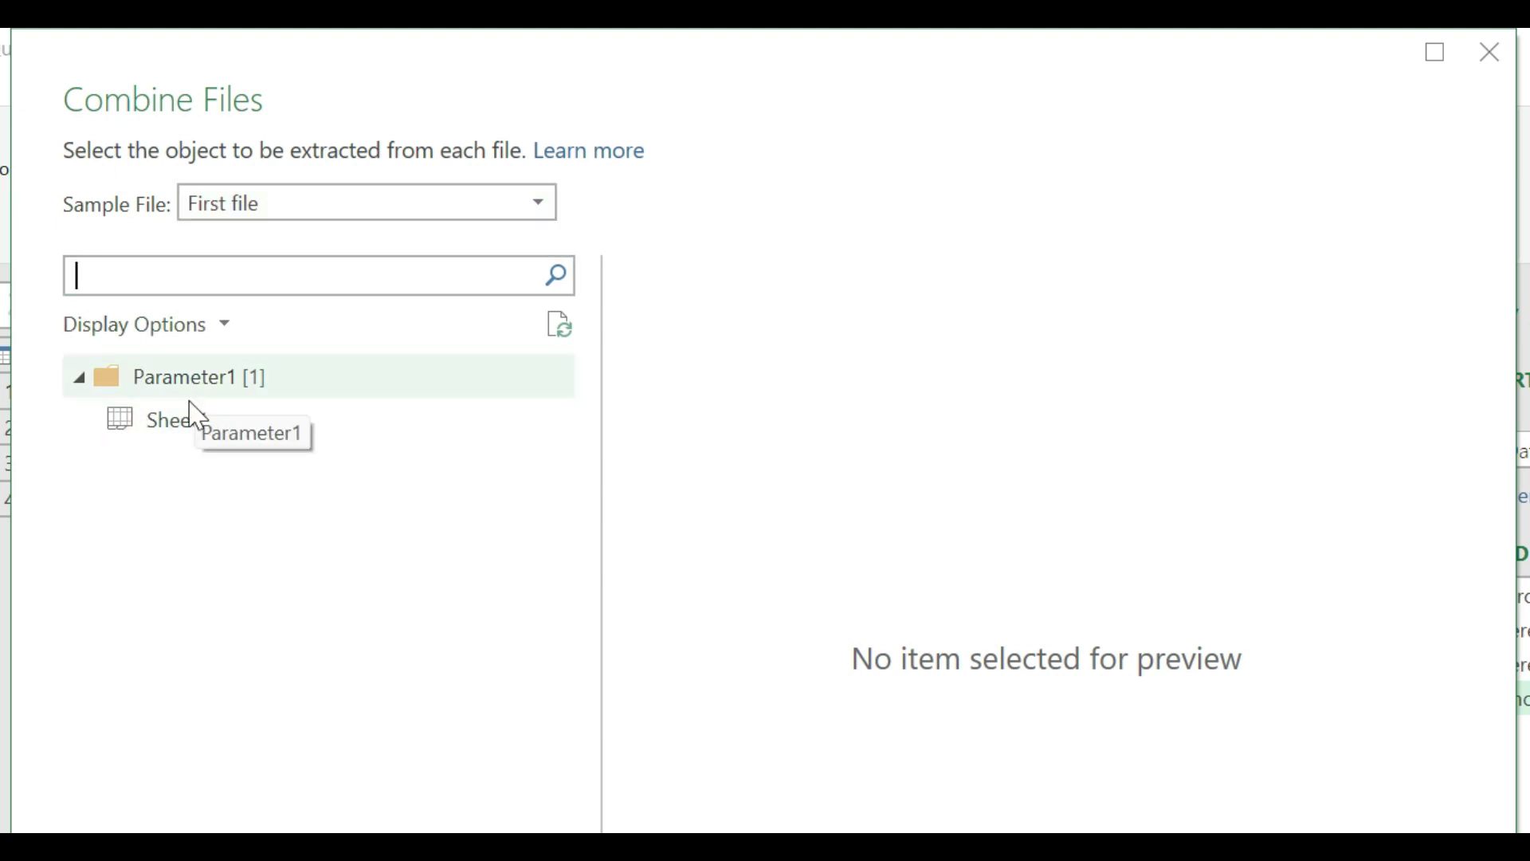
Choose Sheet1 from the sample file, review the preview columns, and combine the four workbooks.
click(177, 437)
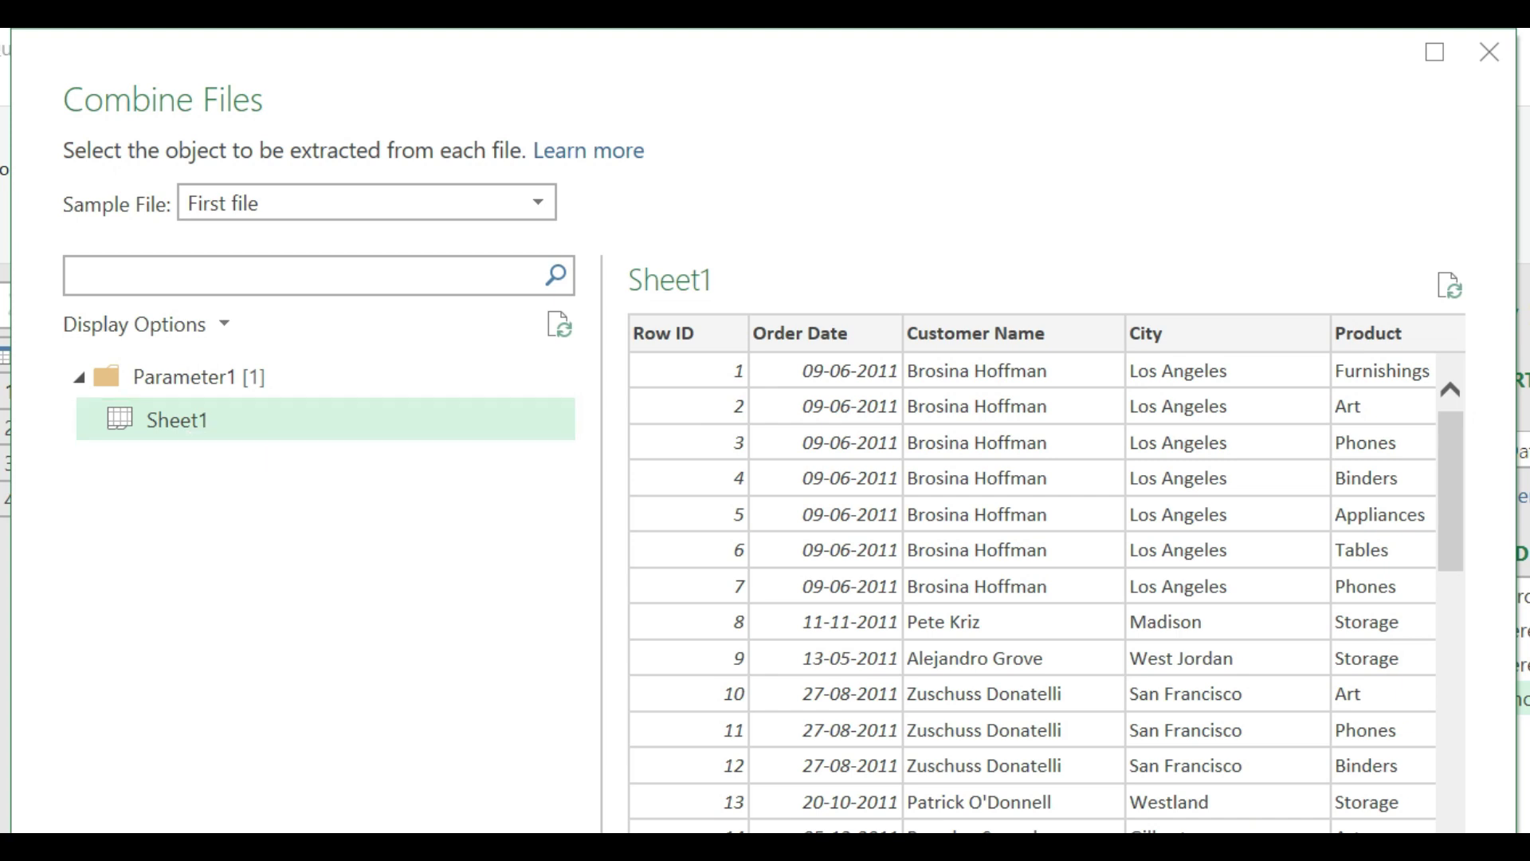
scroll(799, 551, right, 3)
scroll(800, 551, left, 3)
scroll(1046, 574, right, 2)
scroll(1046, 574, right, 1)
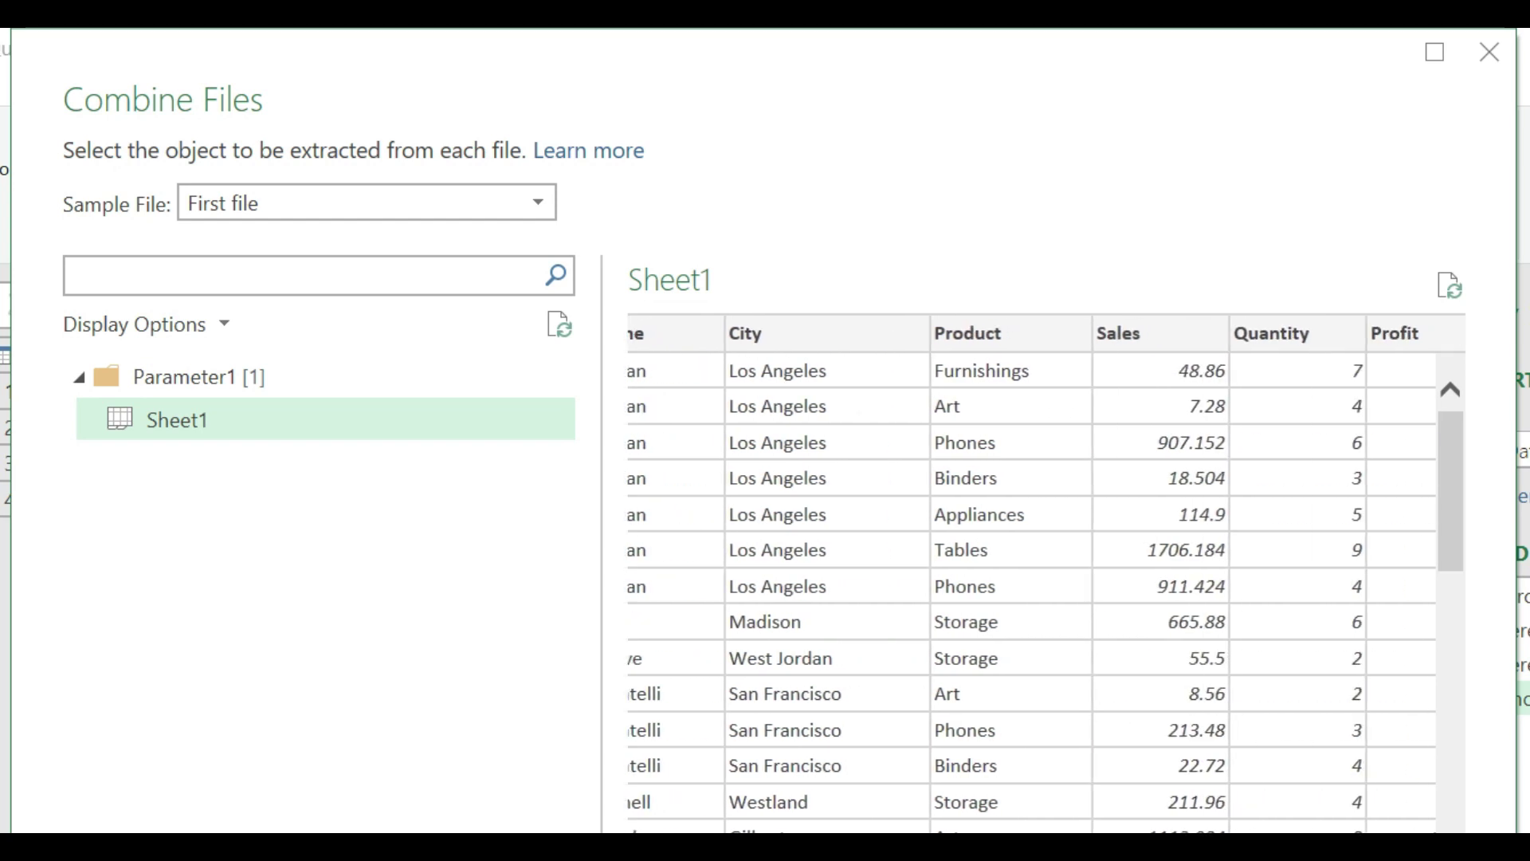
scroll(1046, 574, right, 1)
scroll(1046, 574, left, 2)
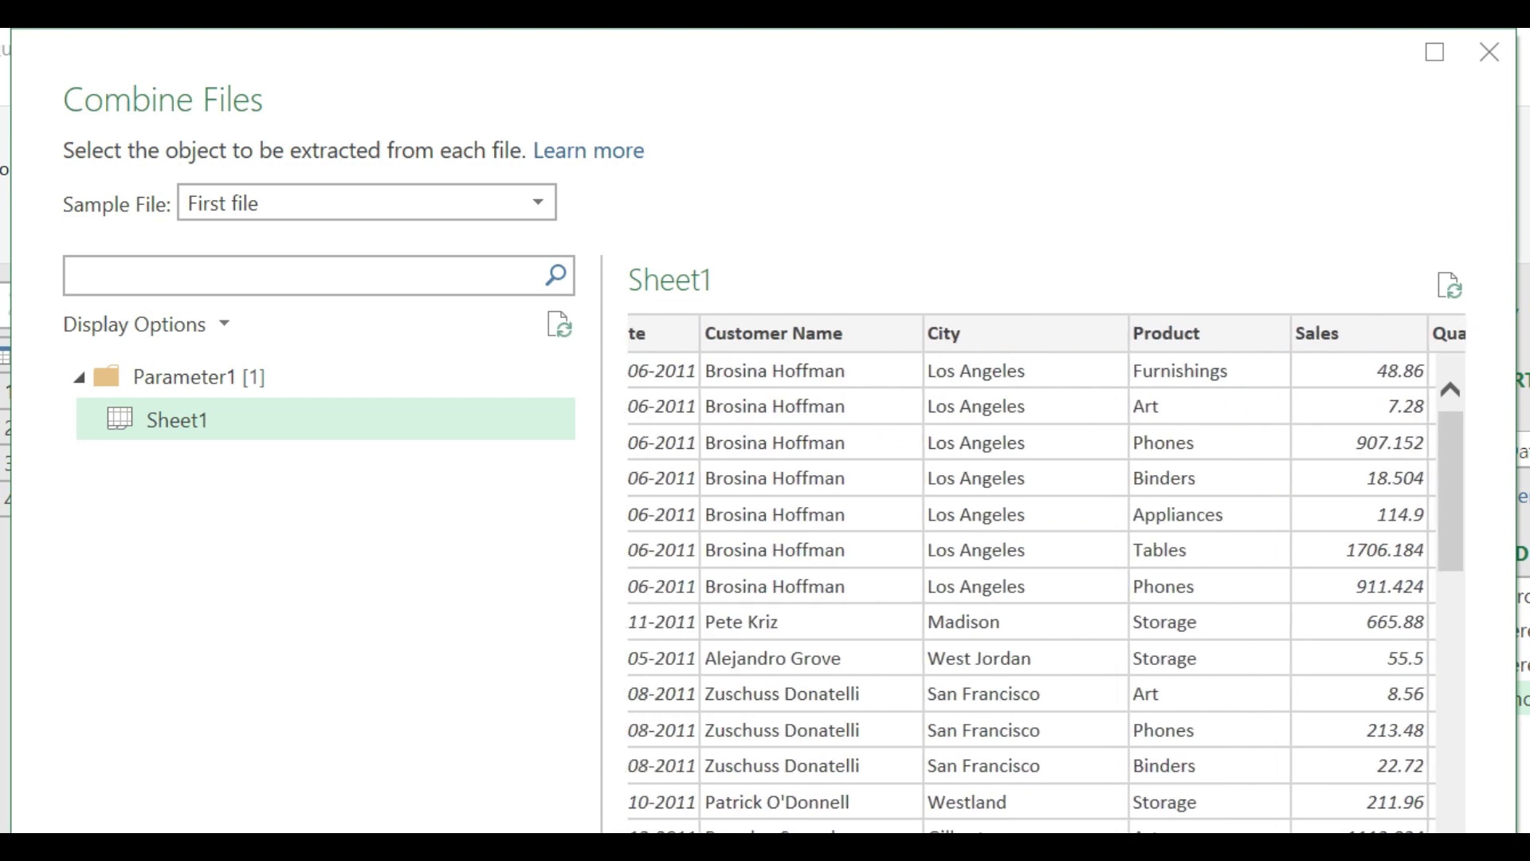
scroll(1046, 574, left, 2)
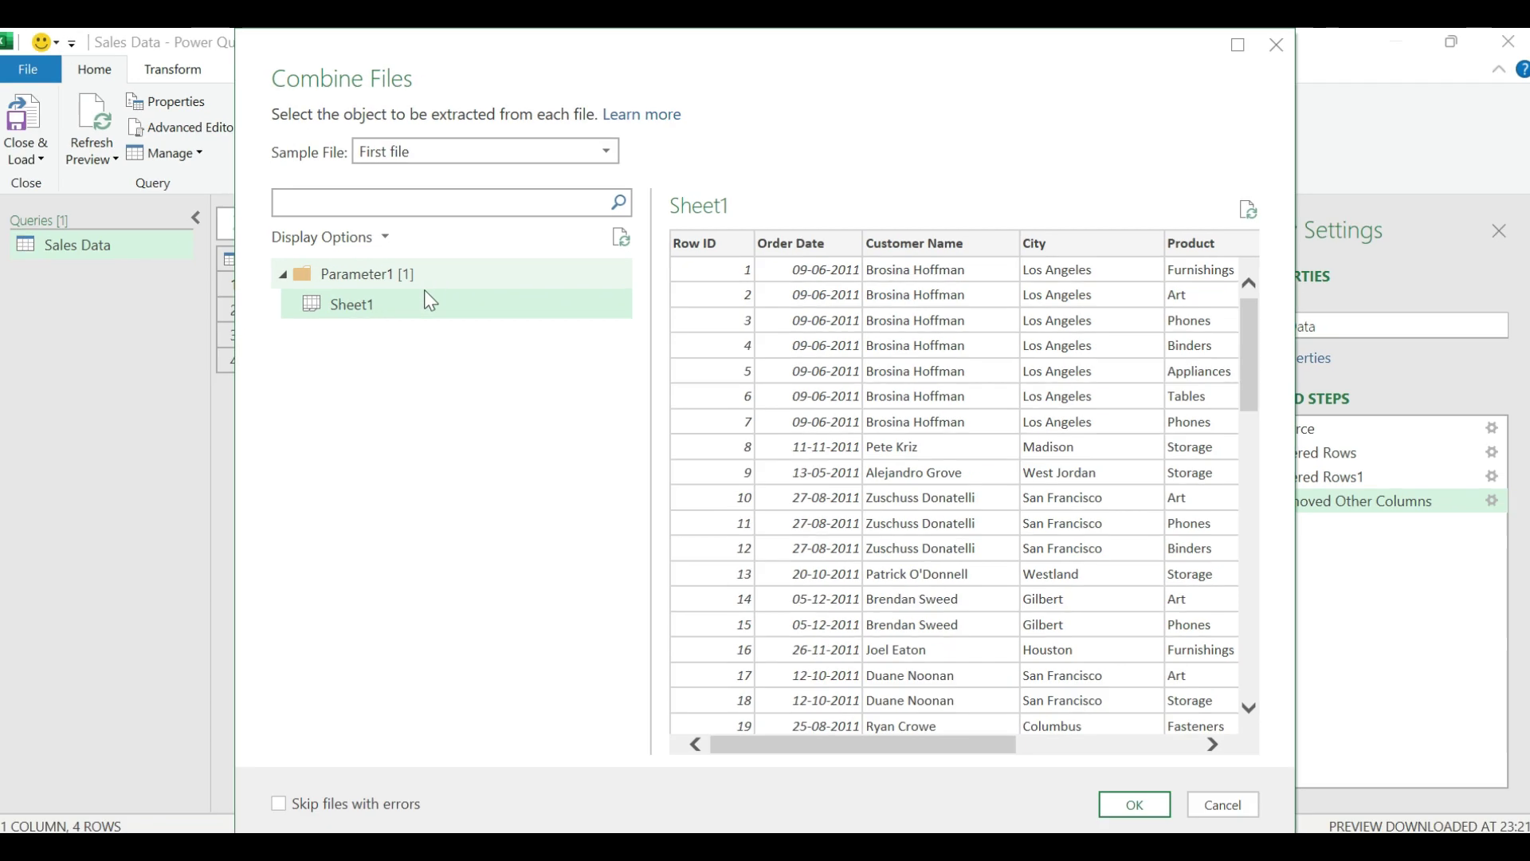
click(1135, 805)
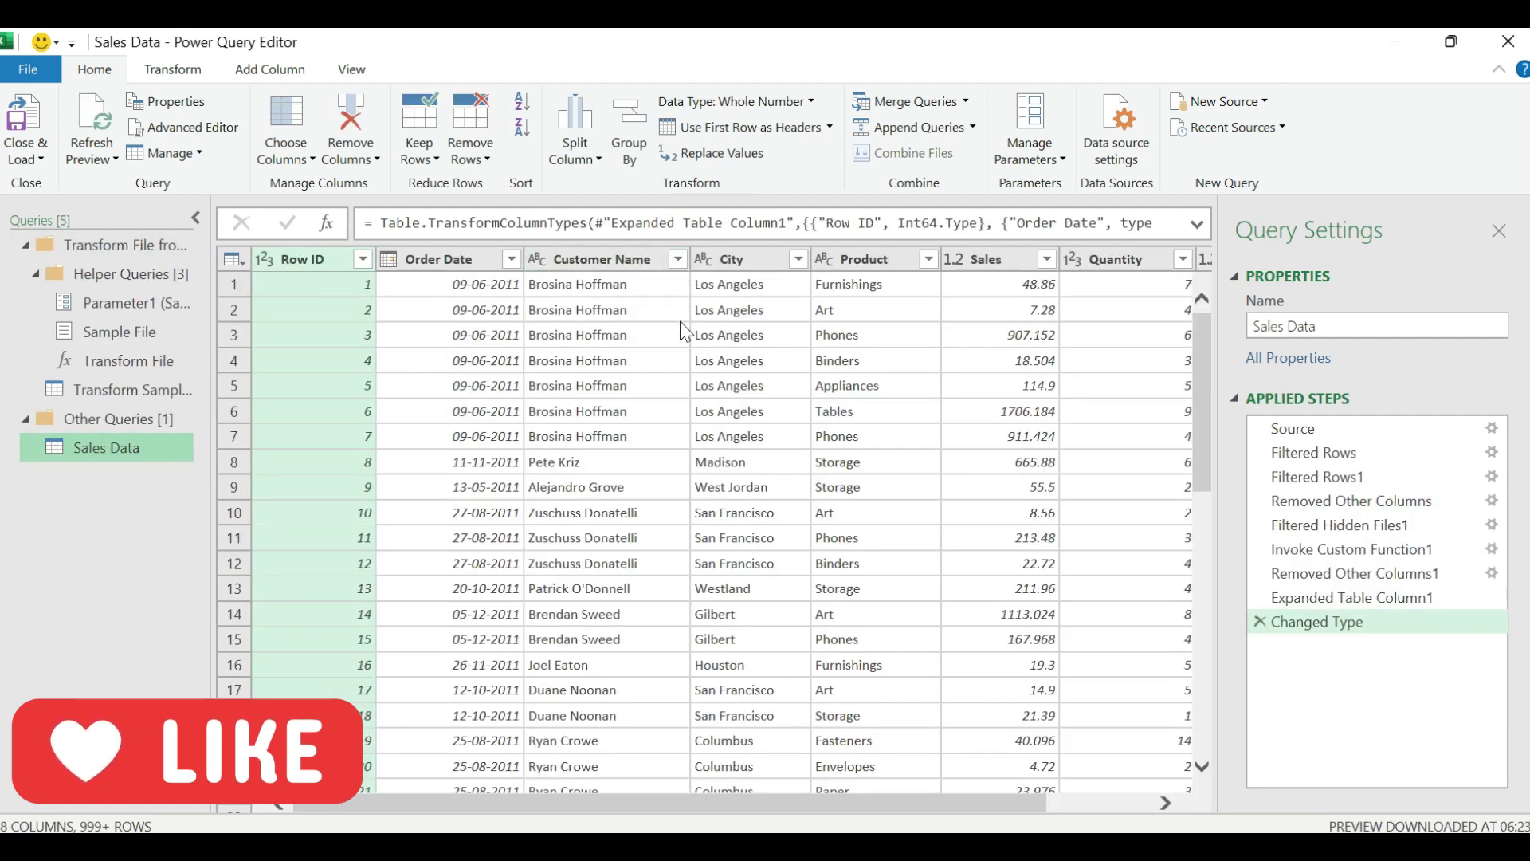
Check the combined rows, then Close & Load the Sales Data query into a new sheet.
click(590, 487)
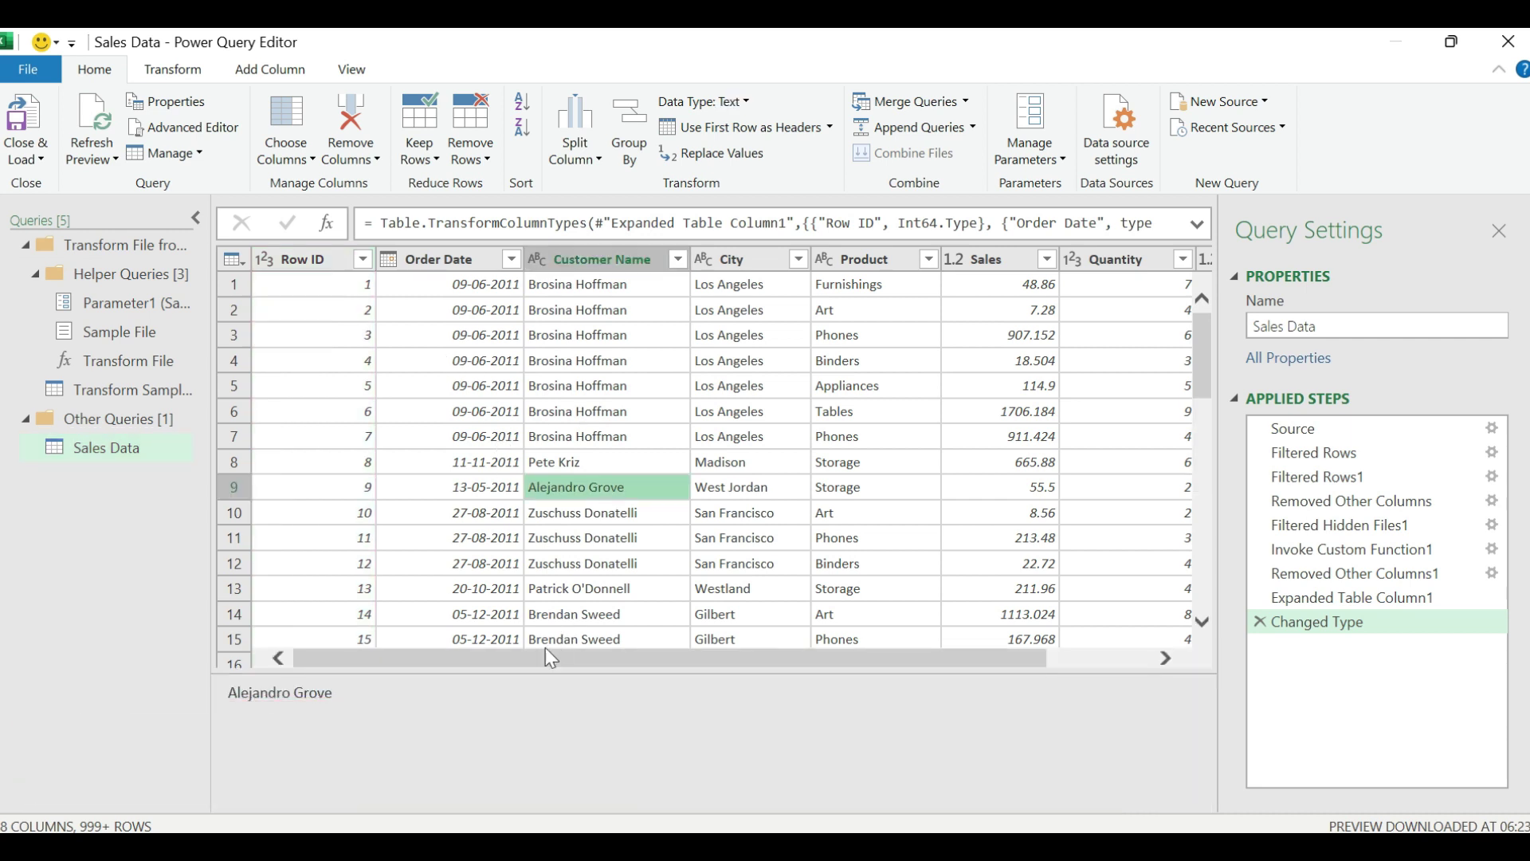
drag(542, 658, 531, 678)
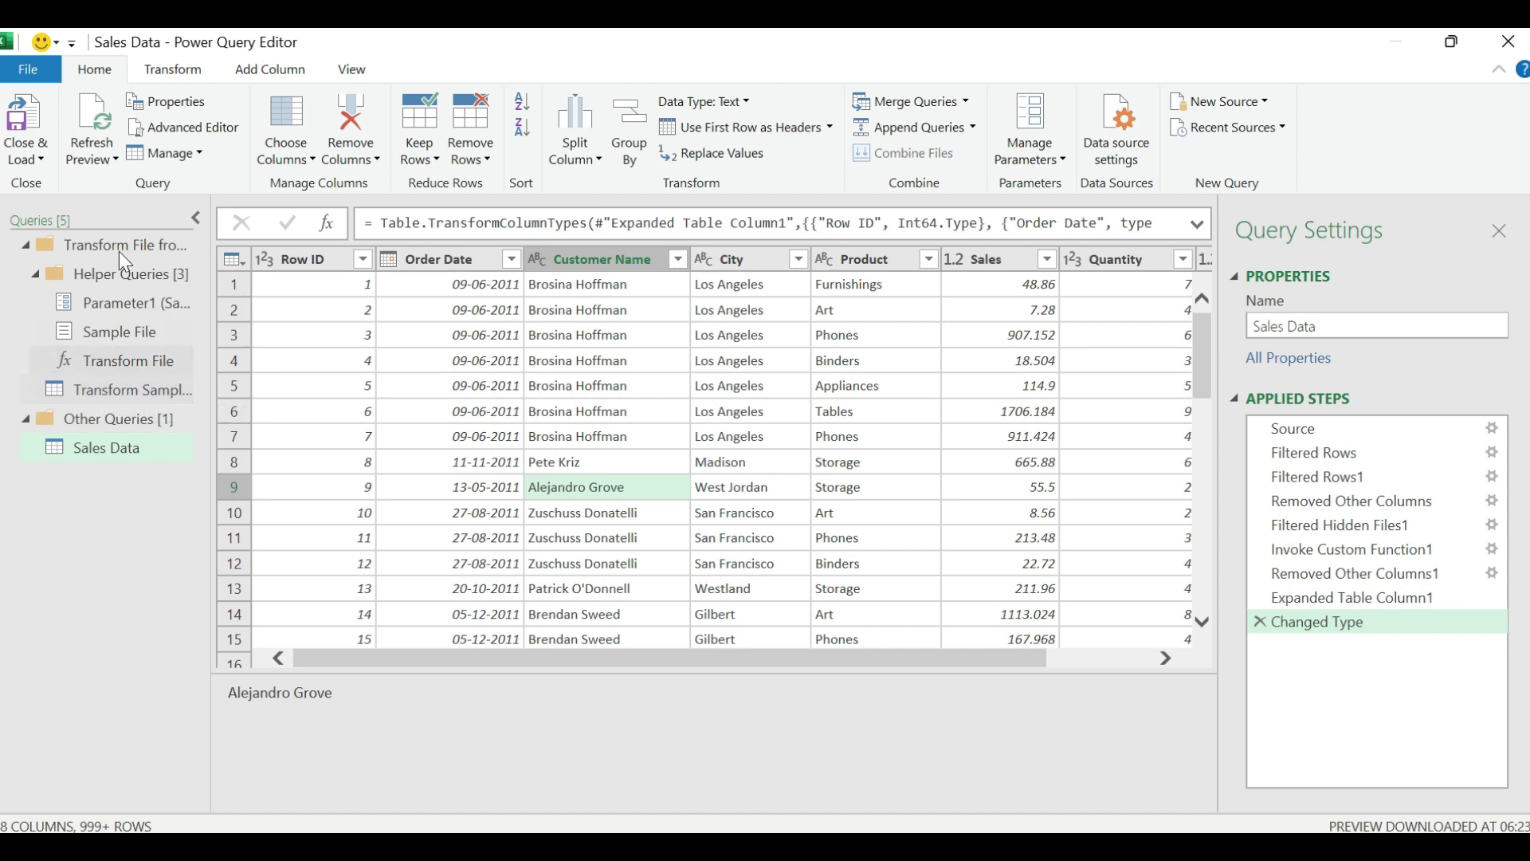
click(40, 154)
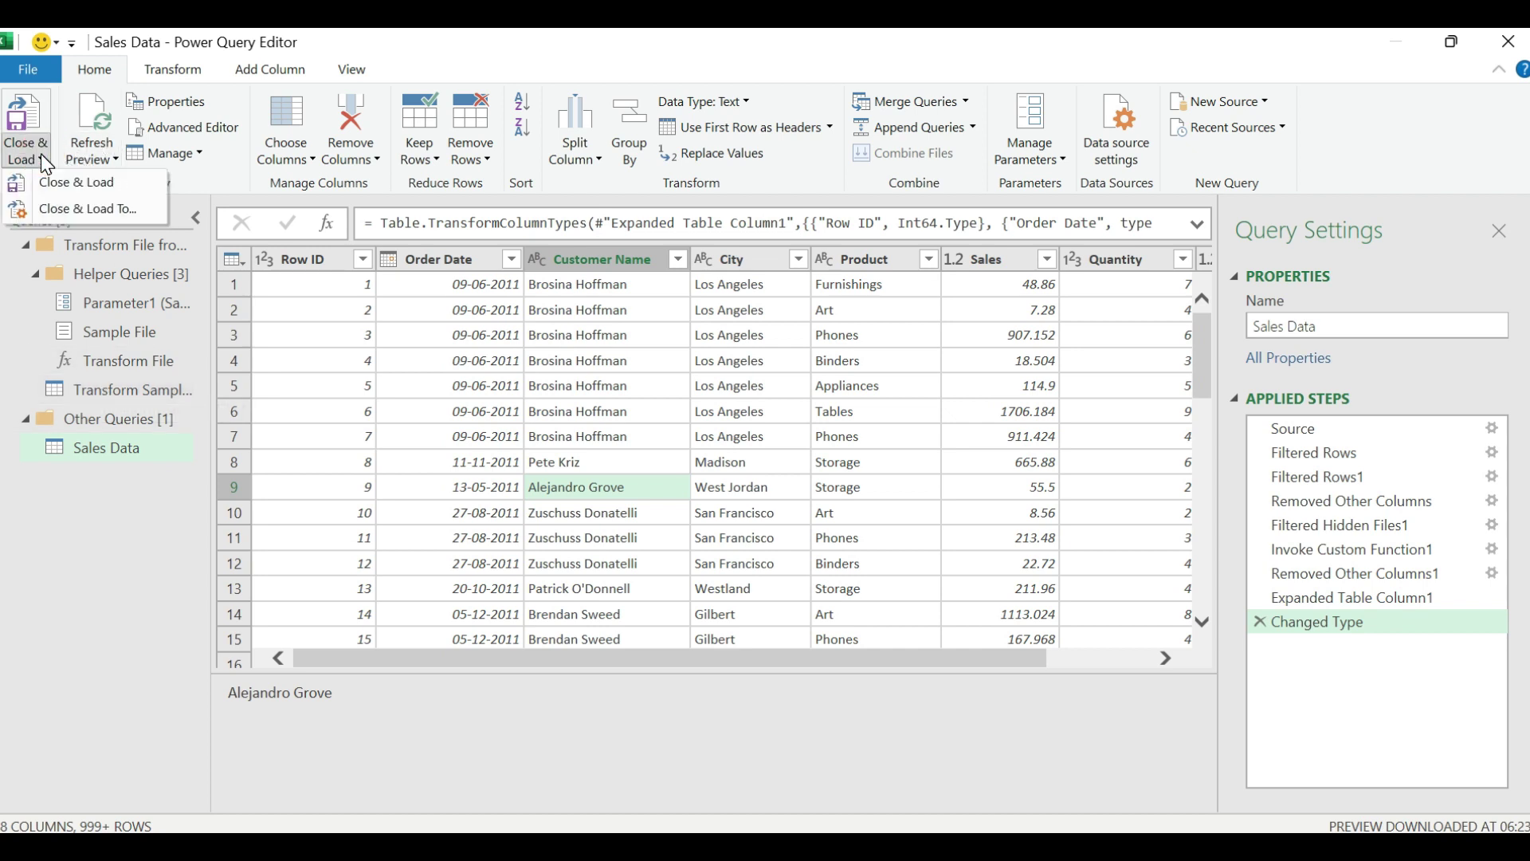
click(56, 192)
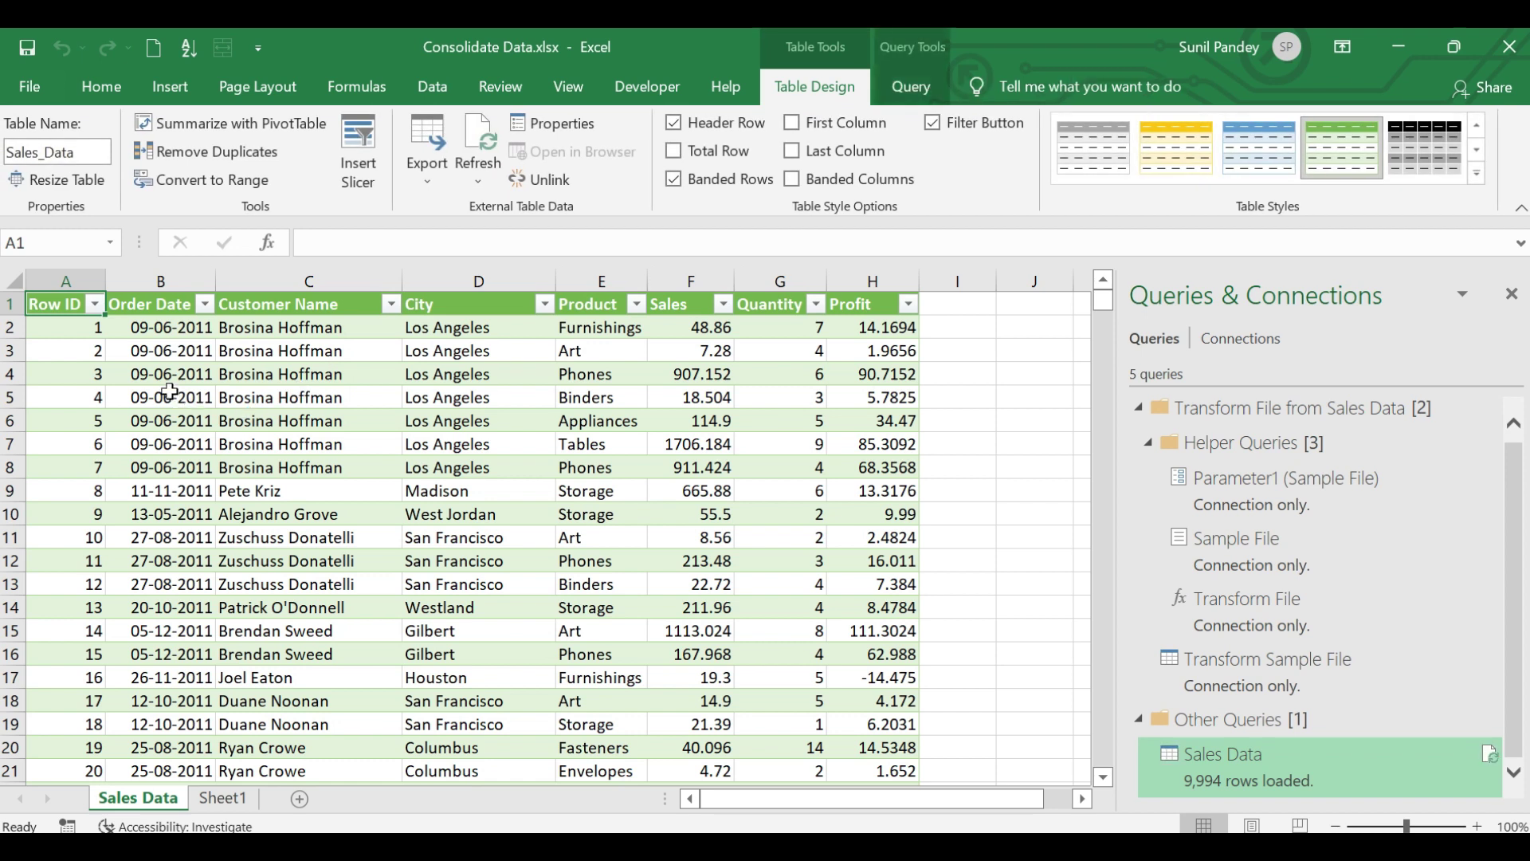
Review the Order Date years in the loaded 9,994-row Sales Data table without filtering.
click(154, 328)
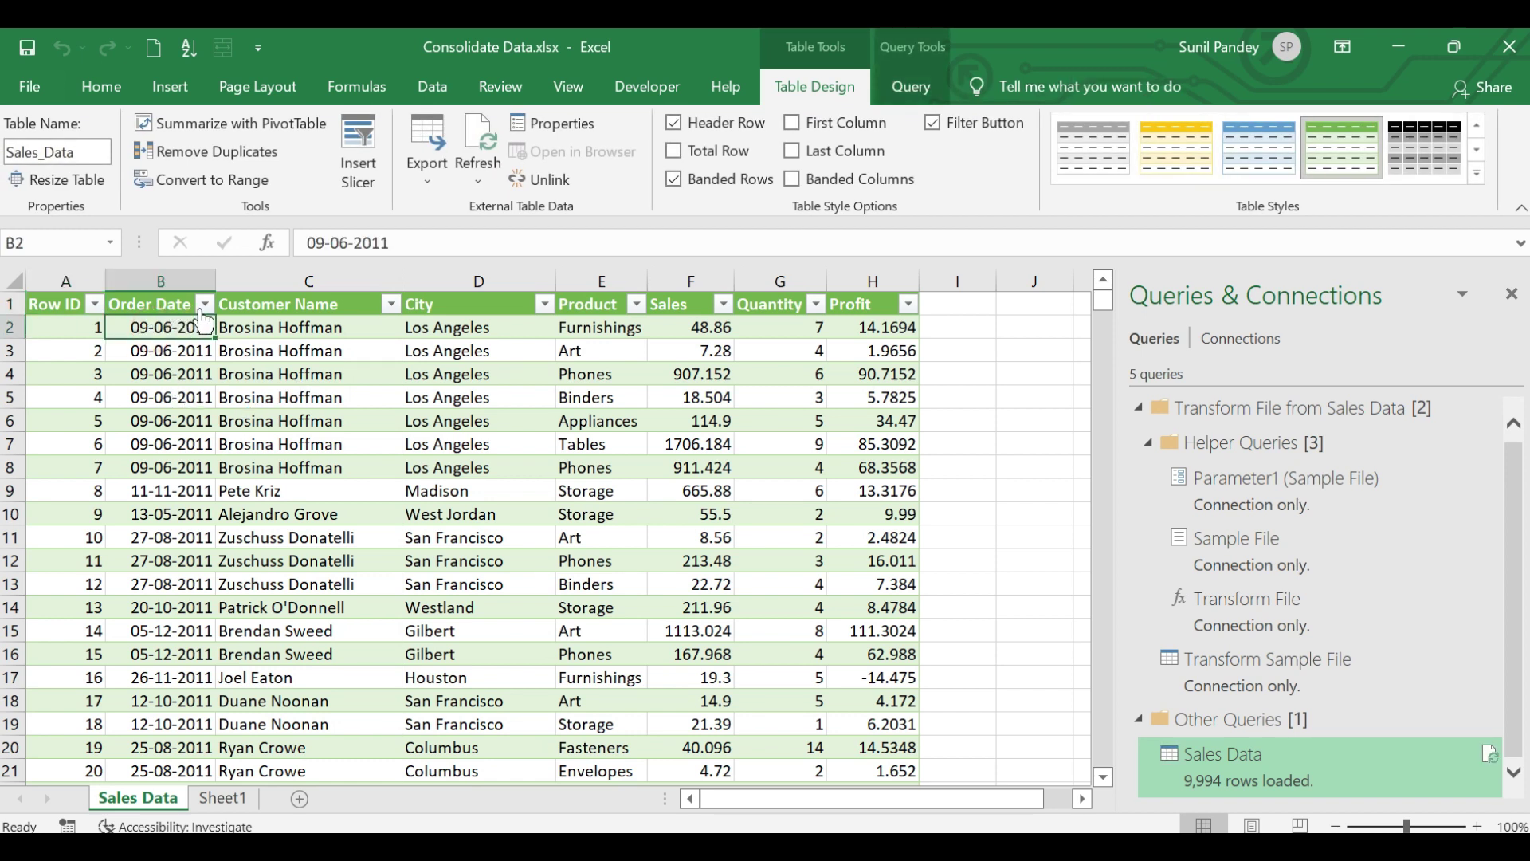
click(204, 304)
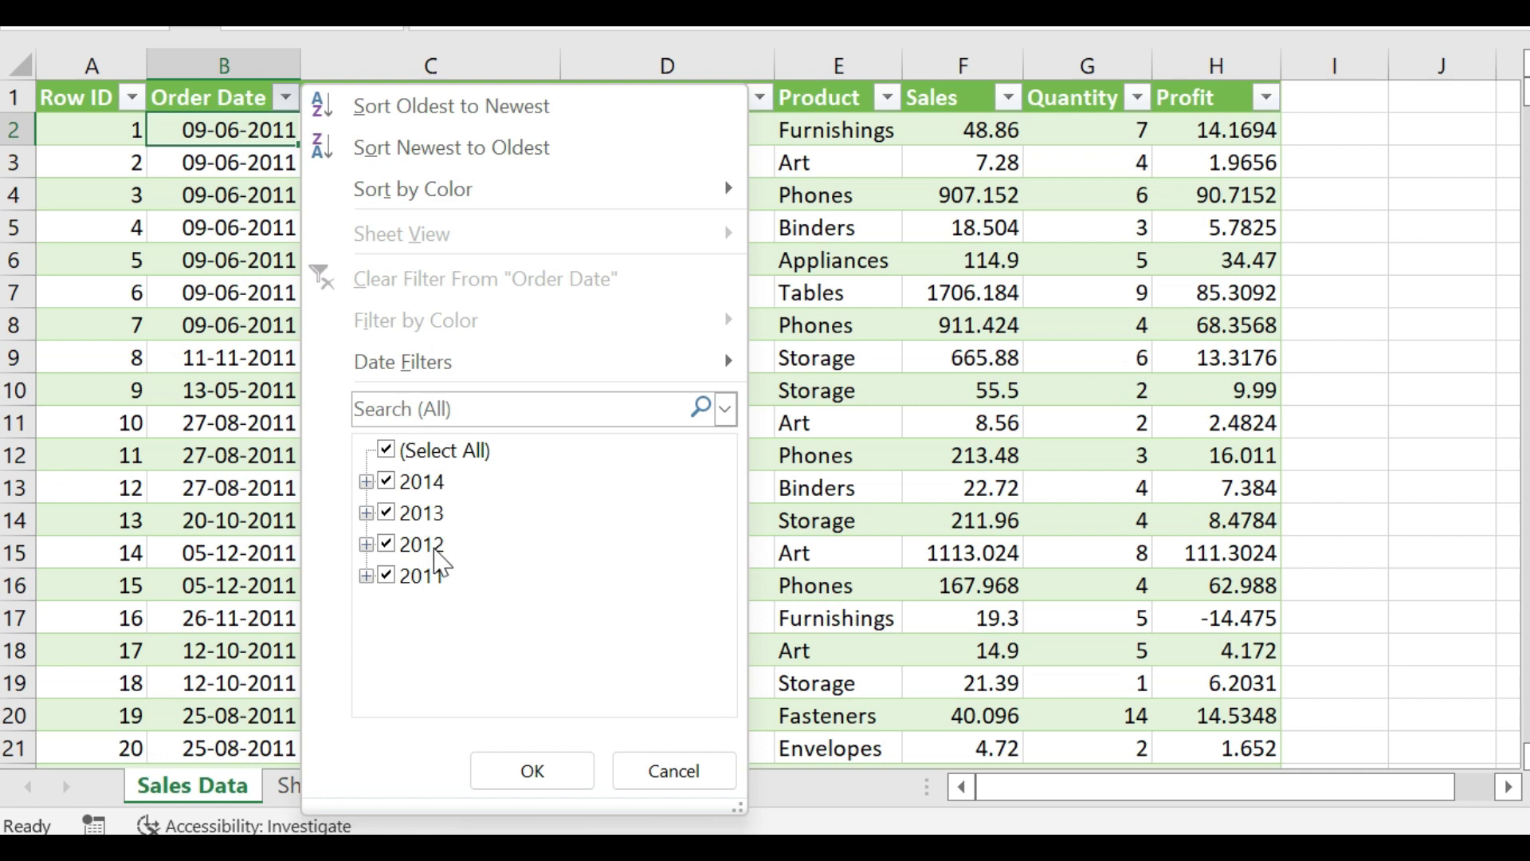
click(229, 315)
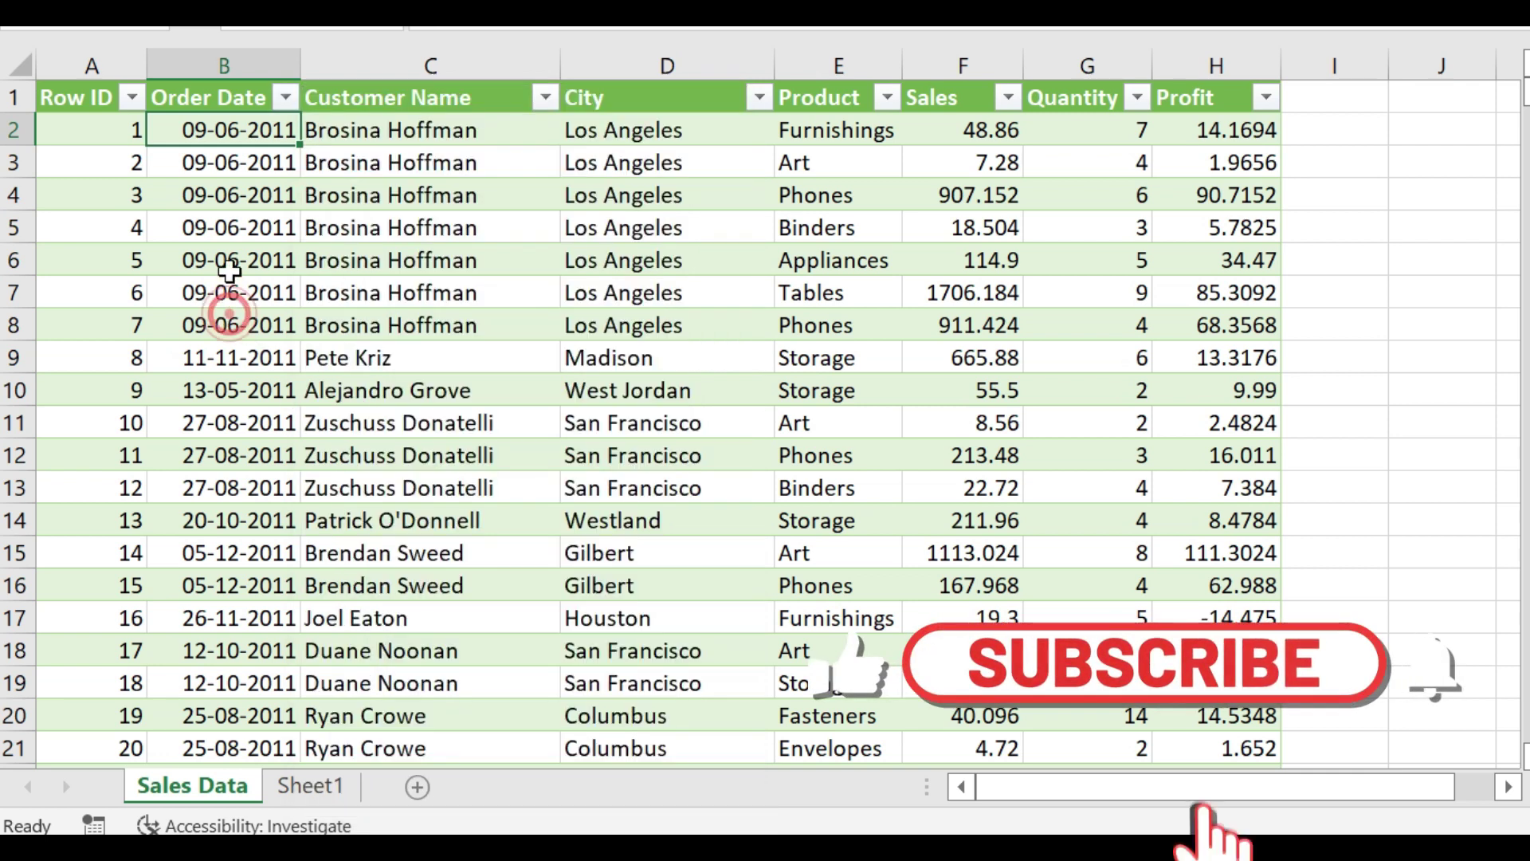
click(231, 260)
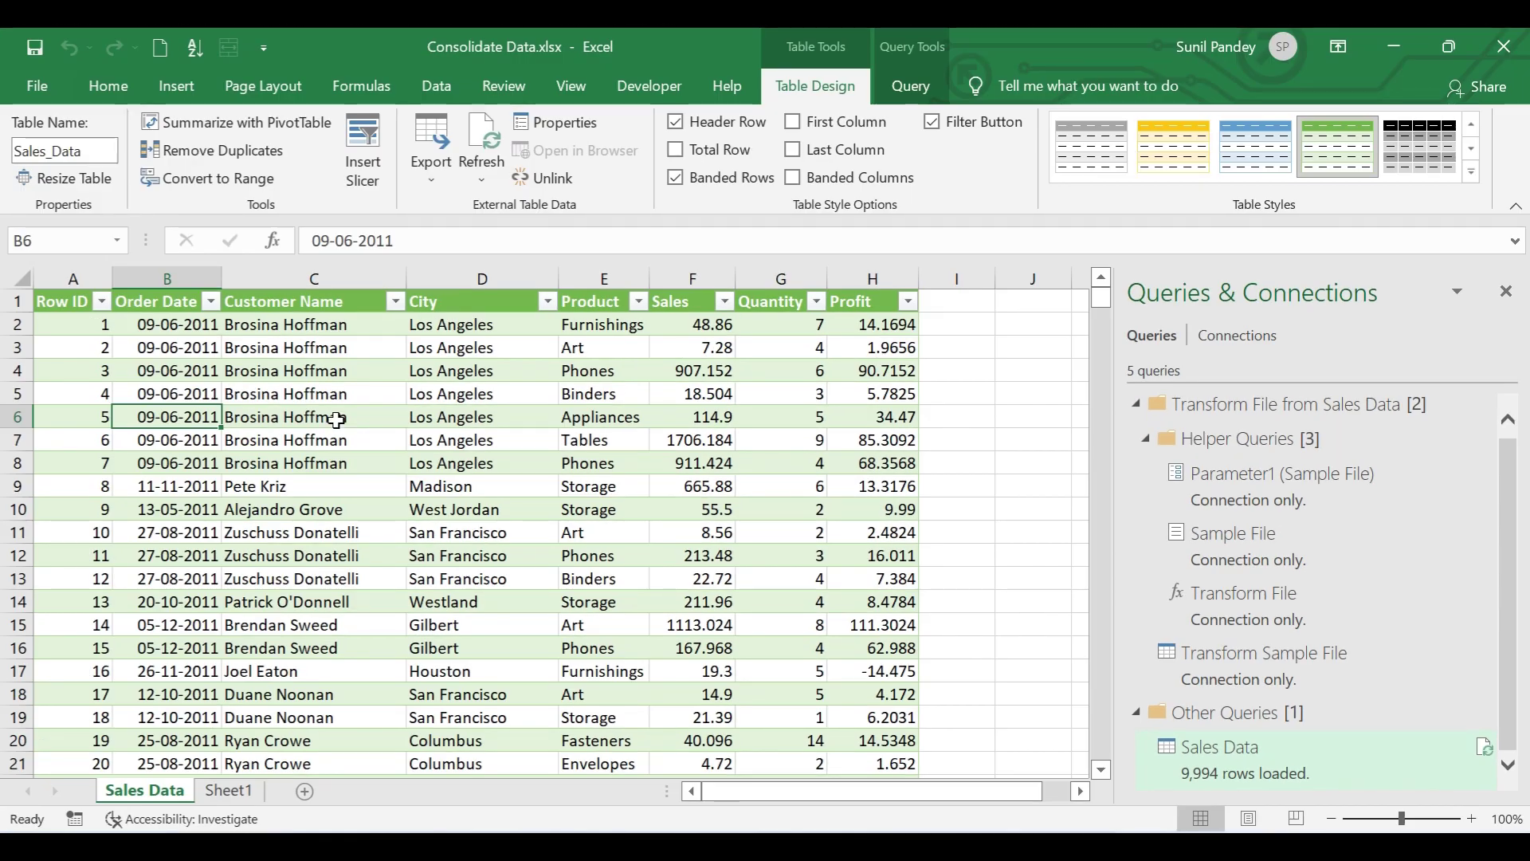
click(335, 418)
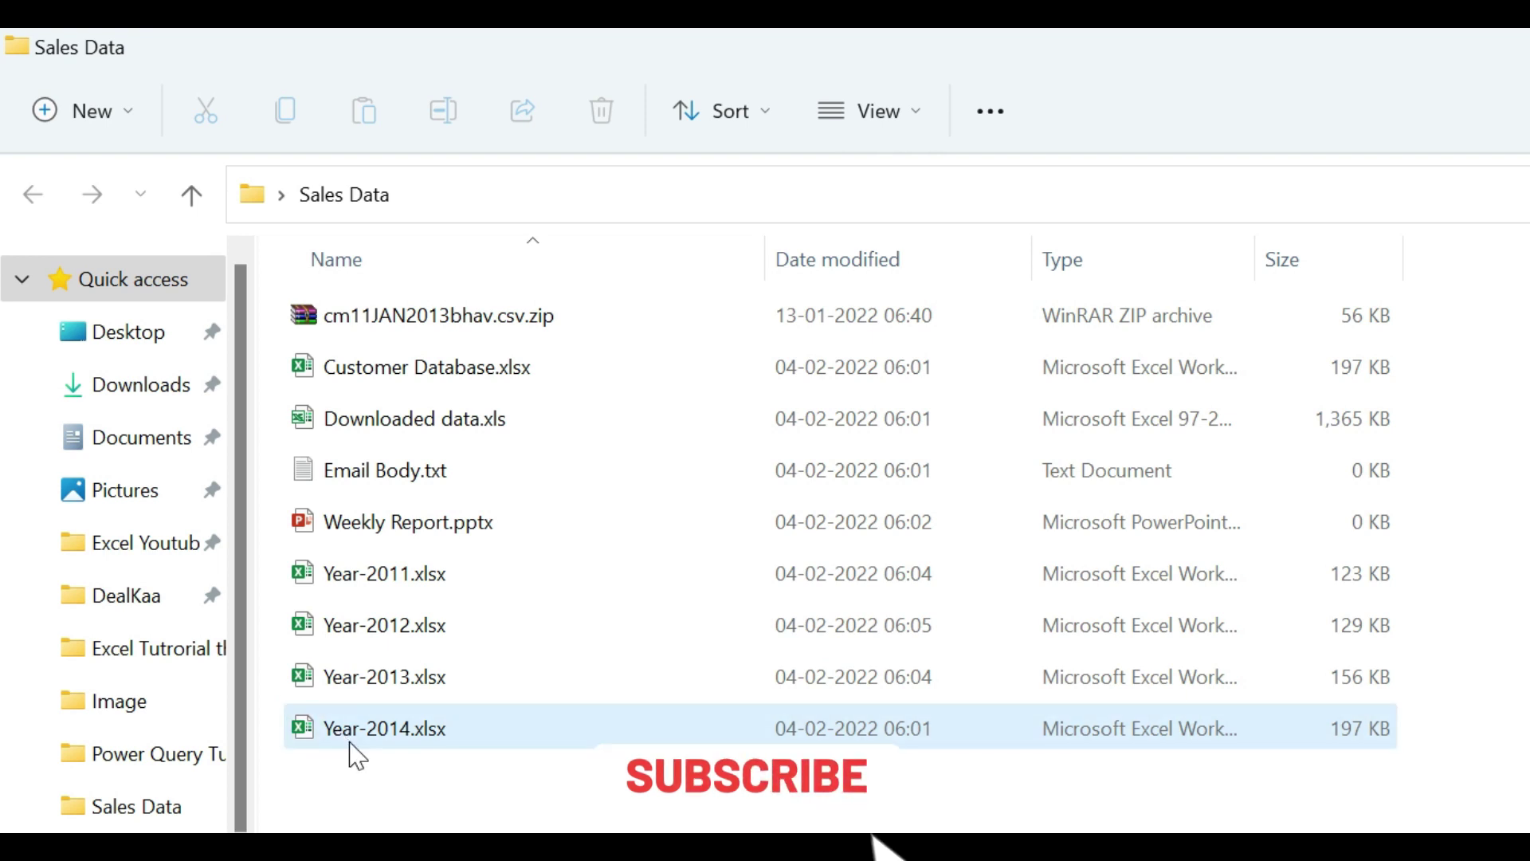
Duplicate Year-2014.xlsx inside the Sales Data folder with copy and paste.
click(348, 741)
key(ctrl+c)
click(957, 821)
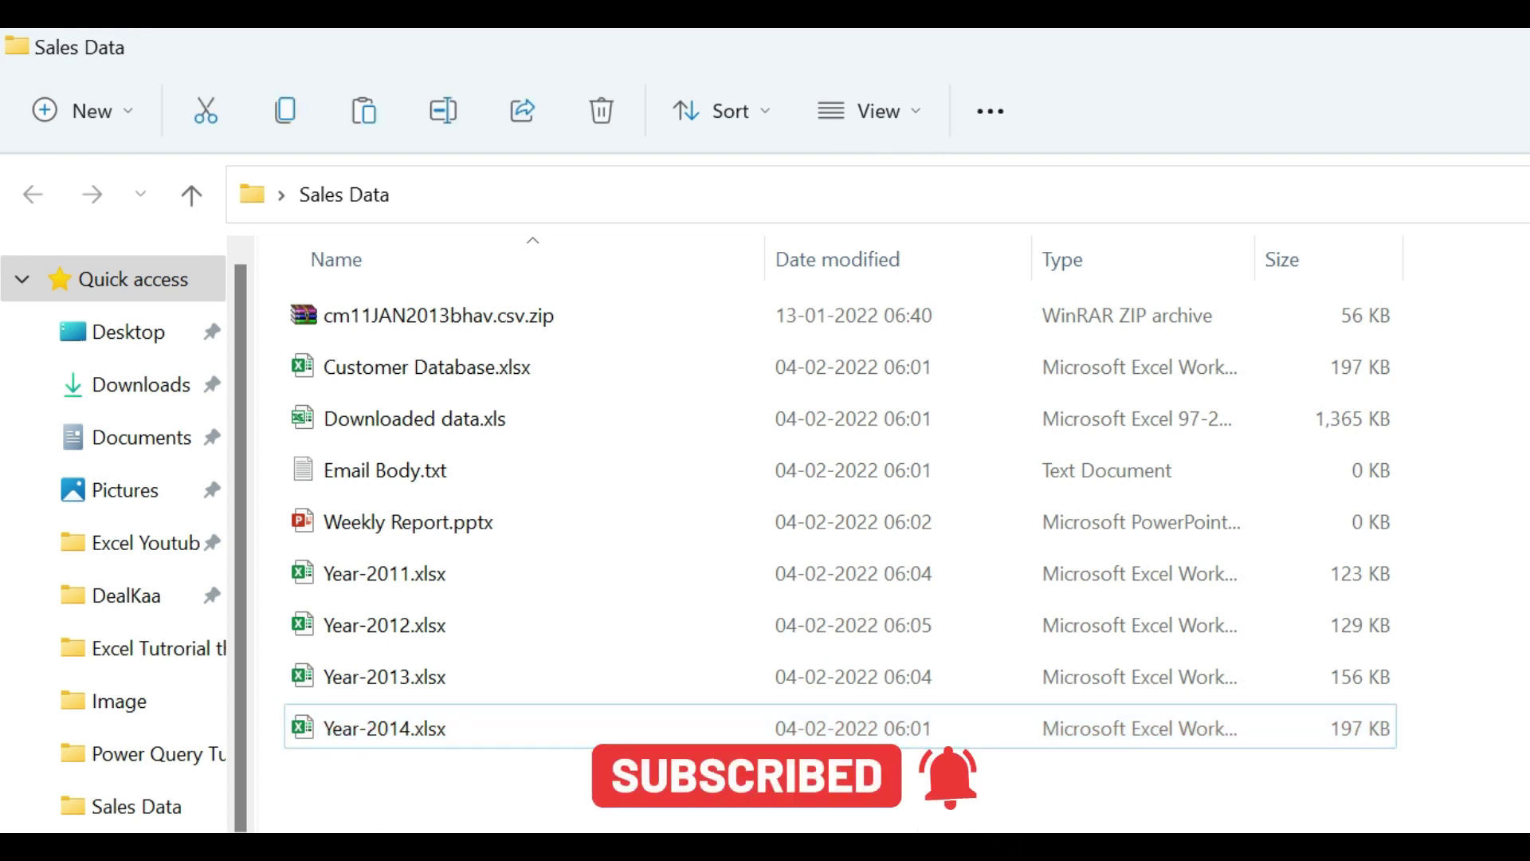
key(ctrl+v)
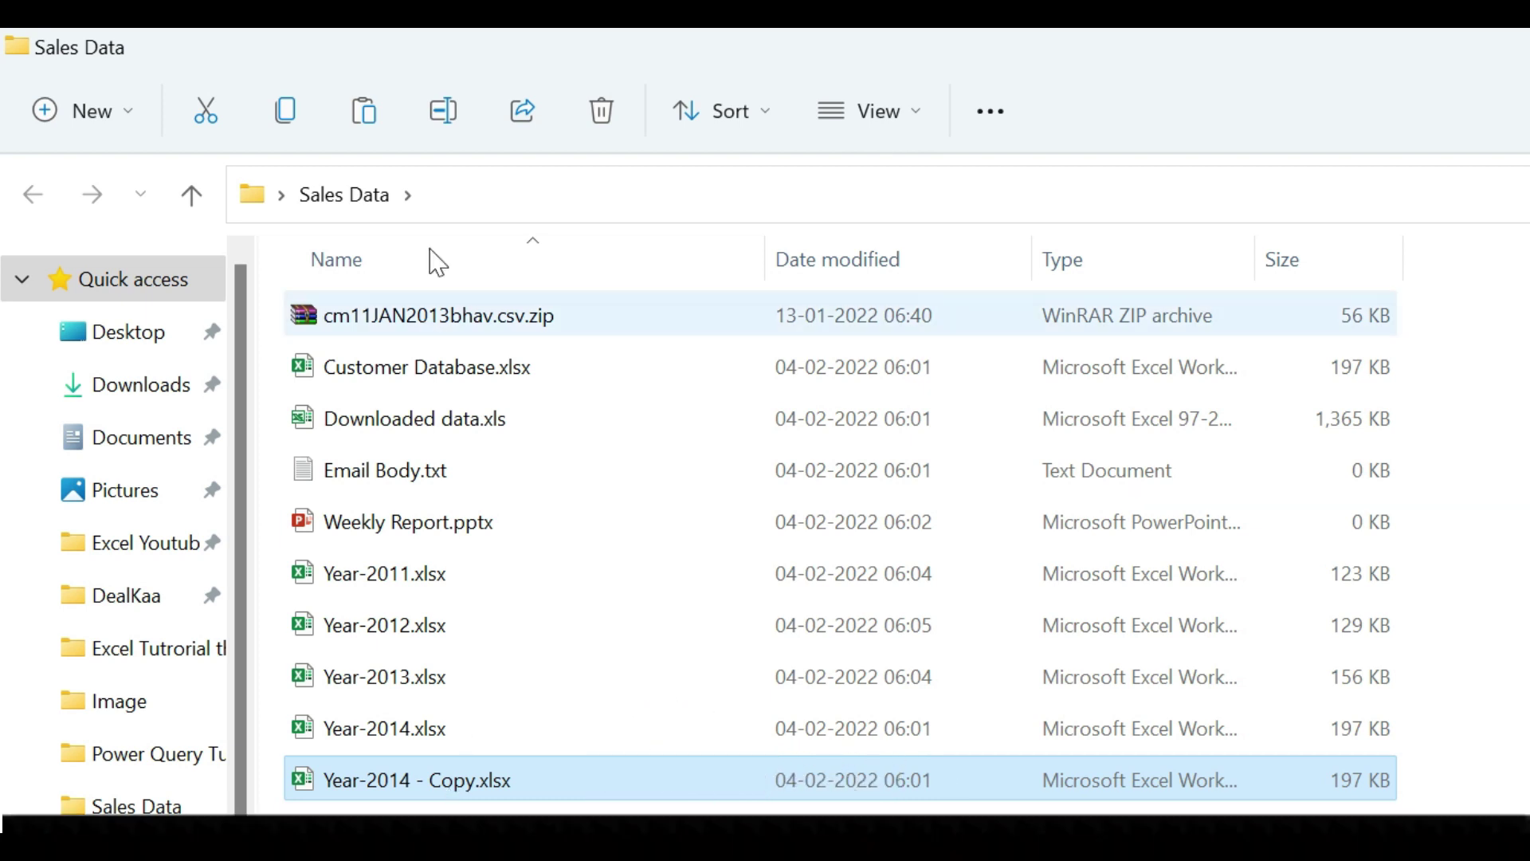
Rename the copied workbook to Year-2015.xlsx and open it.
click(444, 110)
click(380, 780)
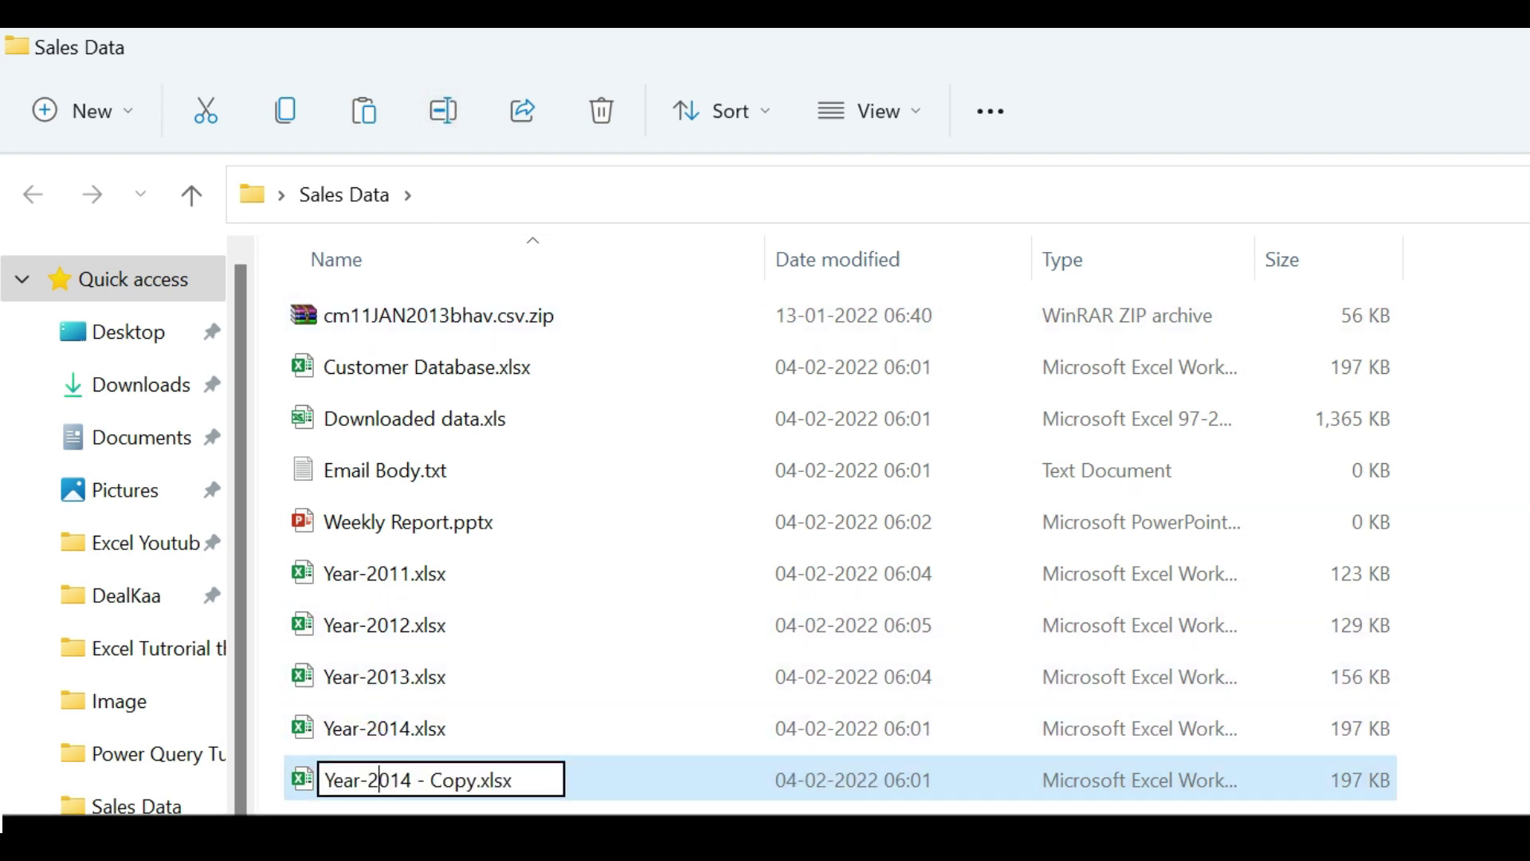
key(shift+Right)
text(5)
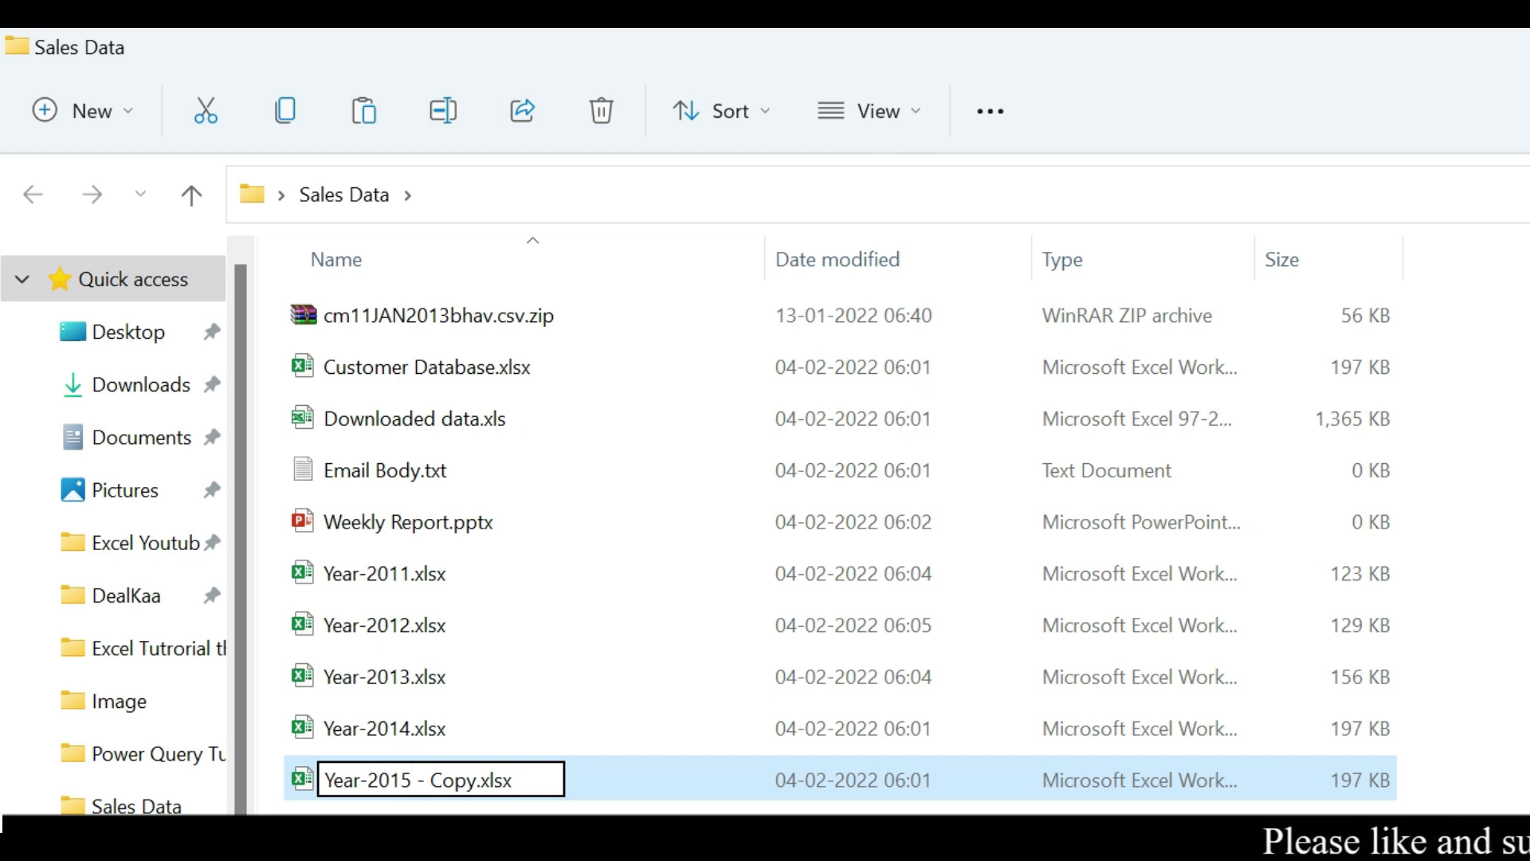
key(shift+Right)
key(shift+Right)
key(shift+Right)
key(shift+Right)
key(shift+Right)
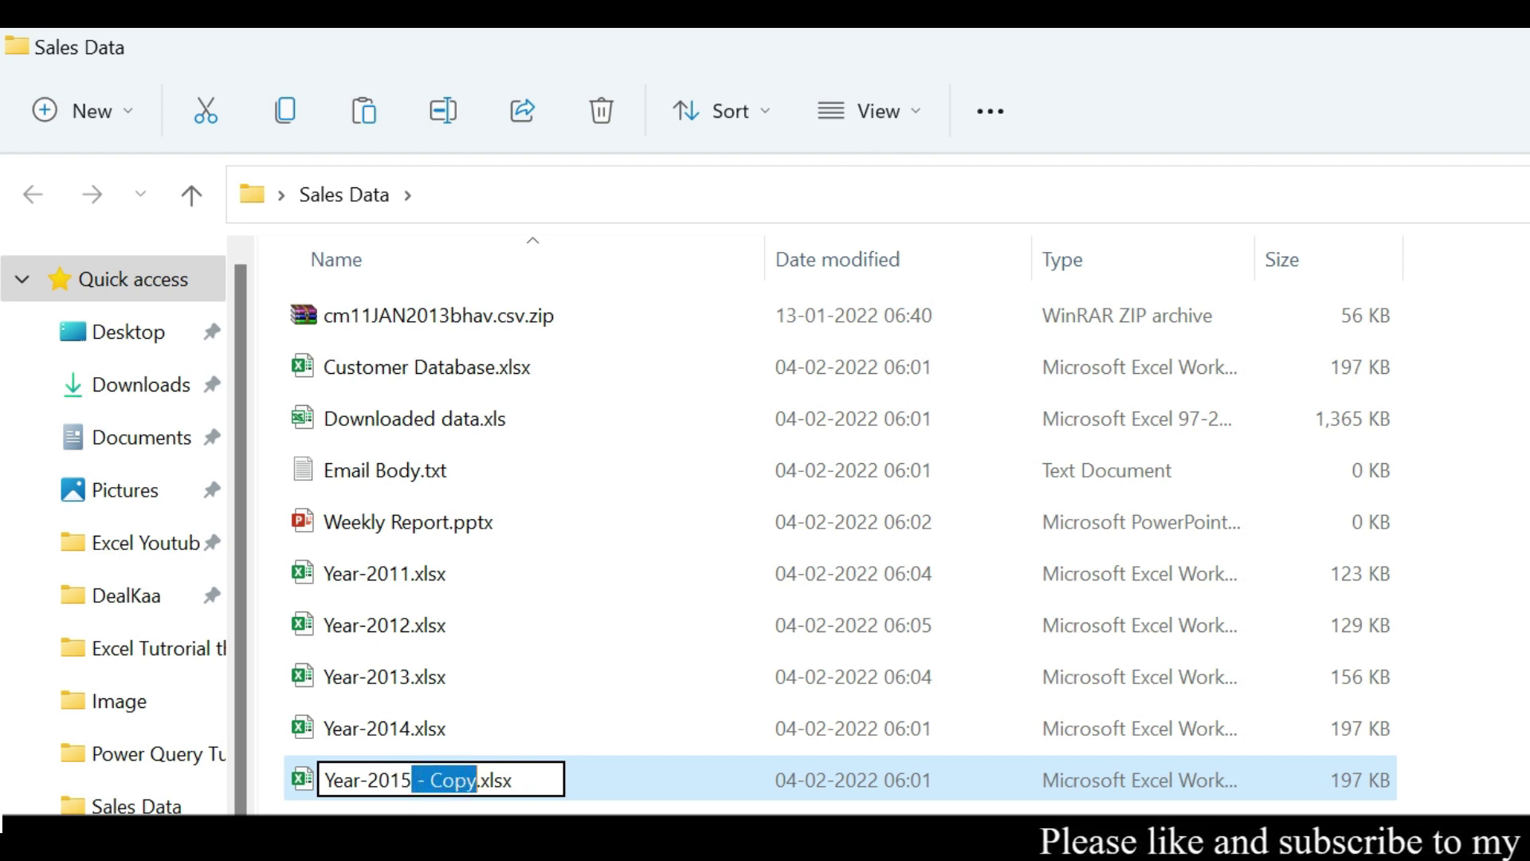
key(Delete)
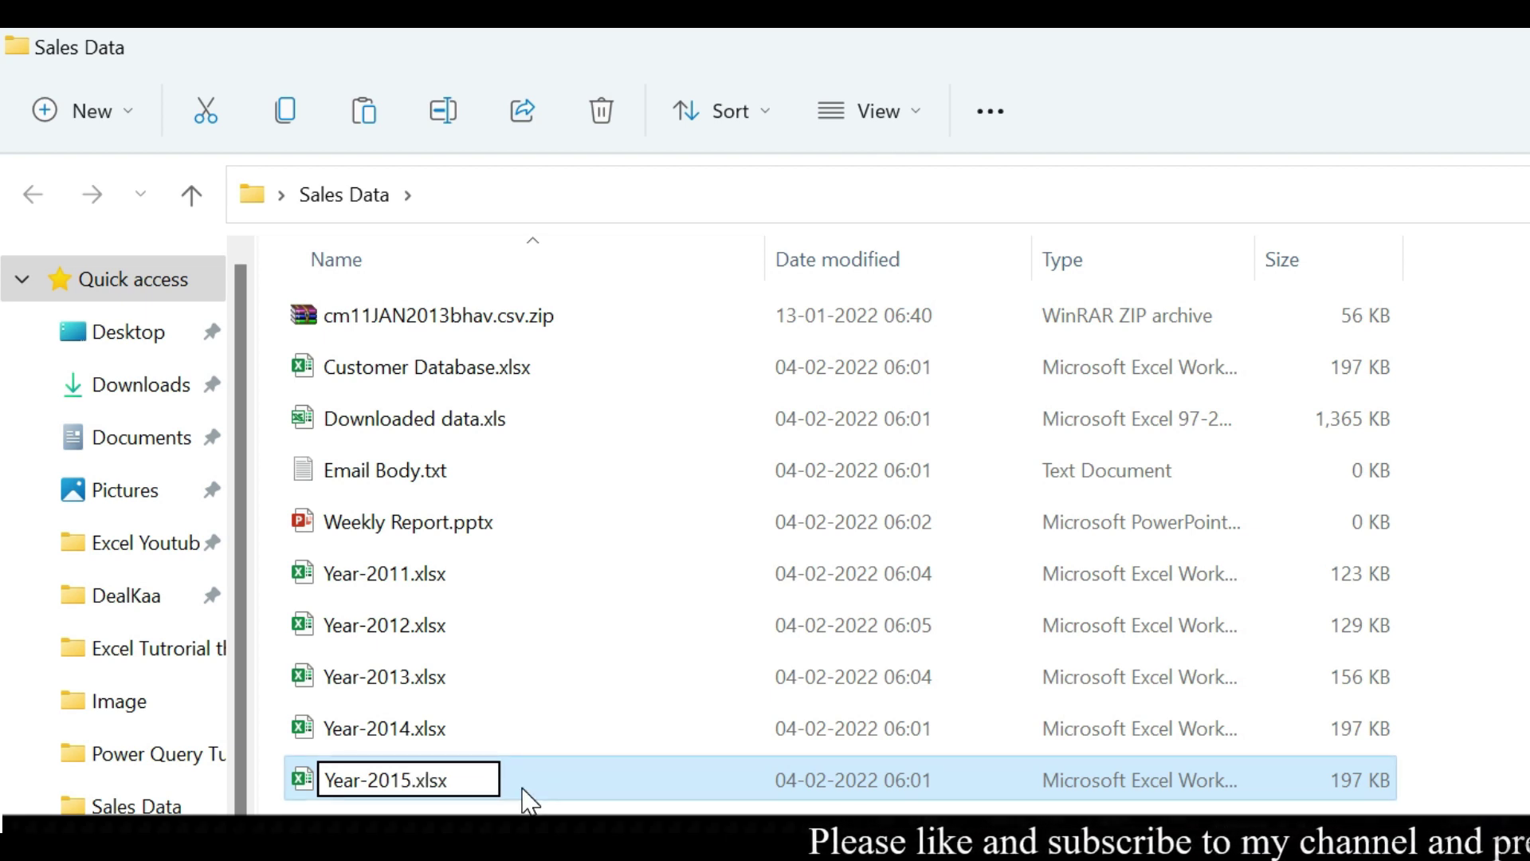
click(420, 808)
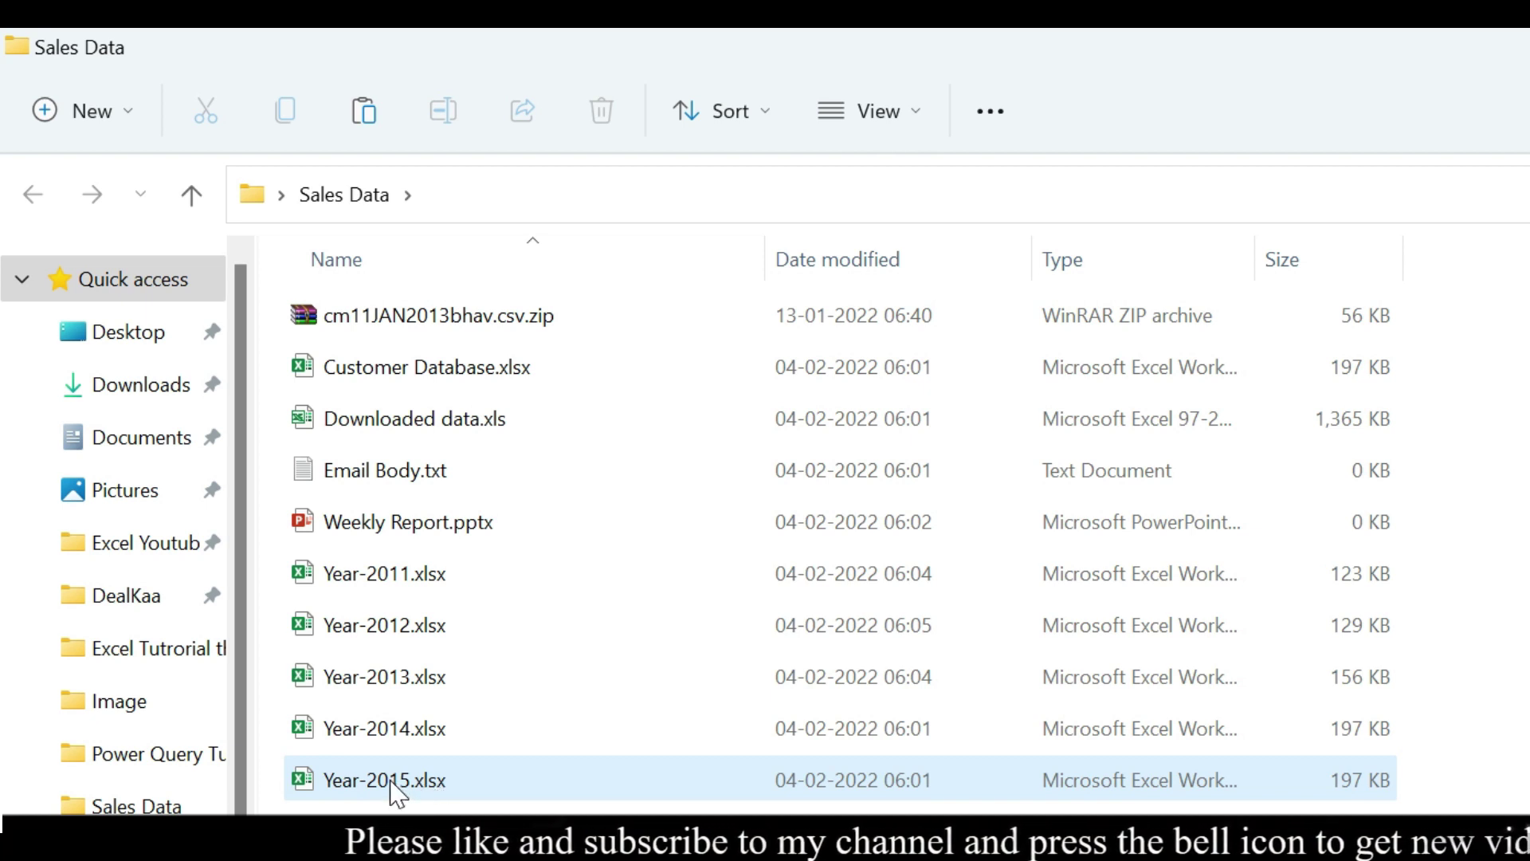
click(392, 781)
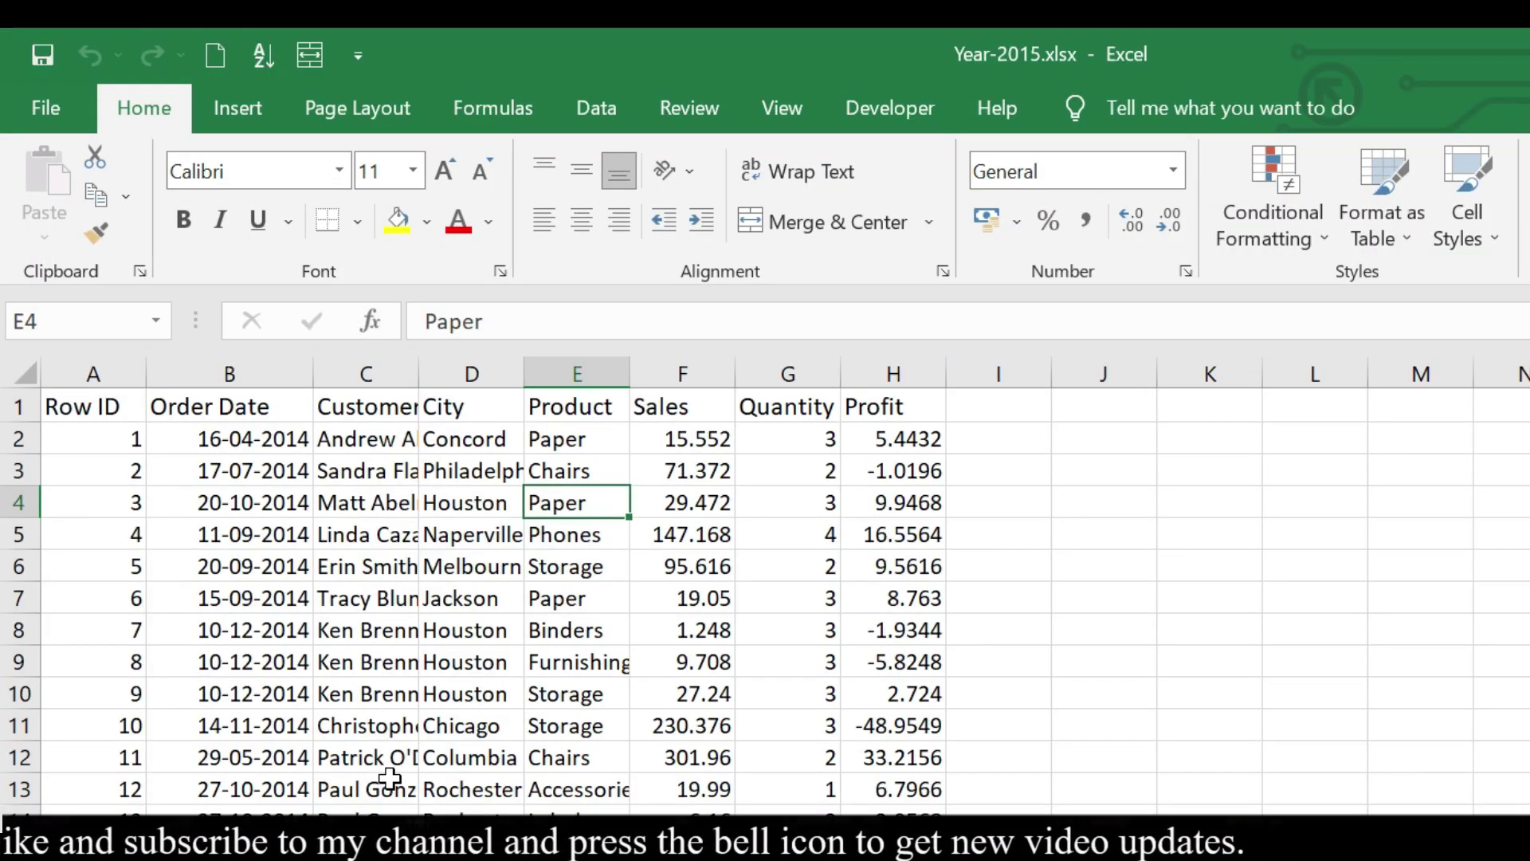
Copy the year 2014 from the first Order Date value, leaving the cell unchanged.
click(256, 438)
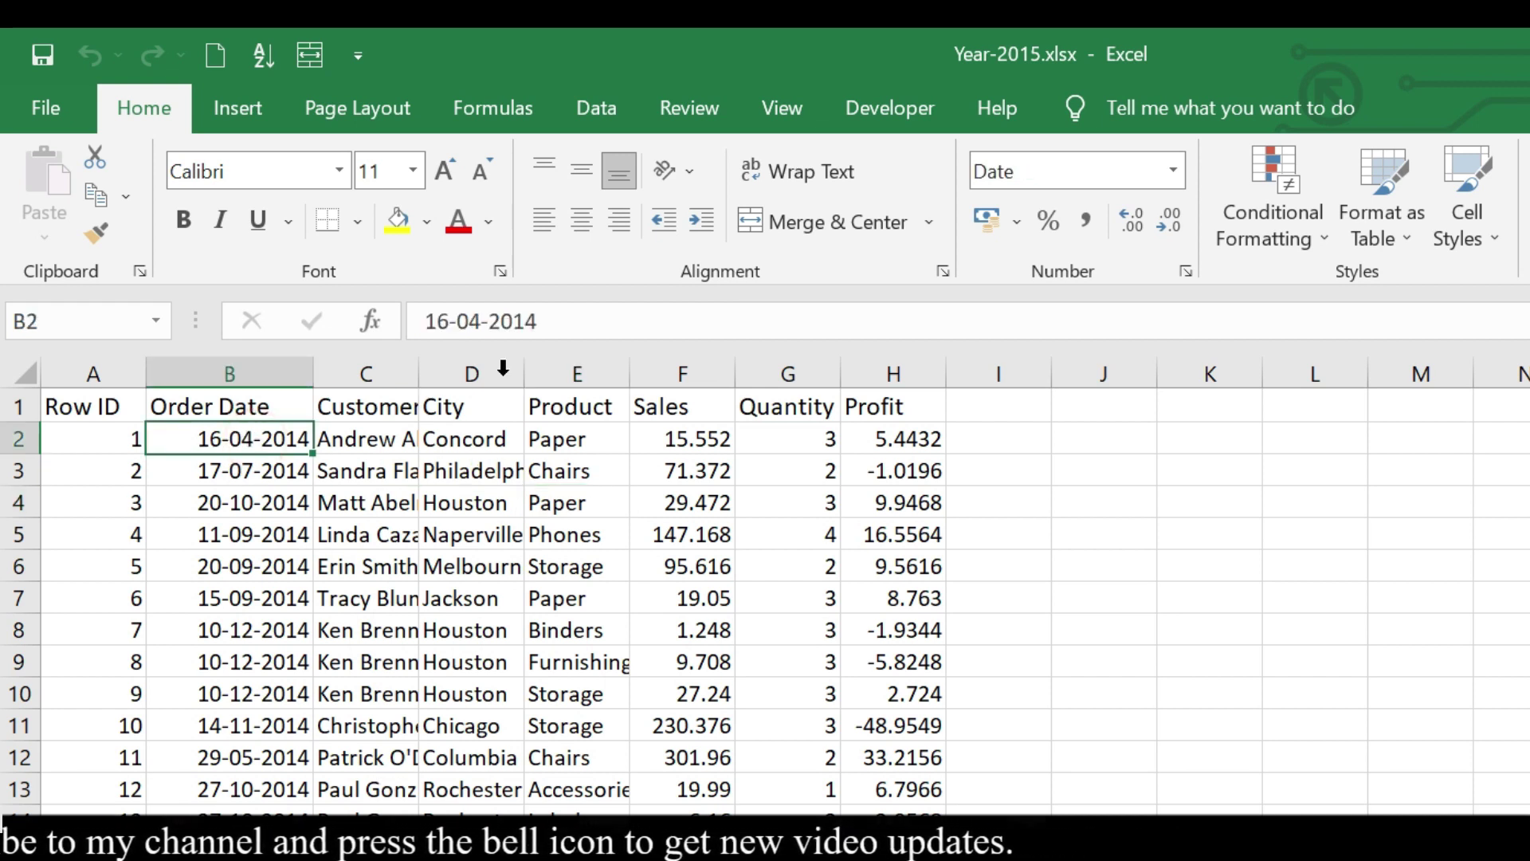
drag(489, 322, 536, 321)
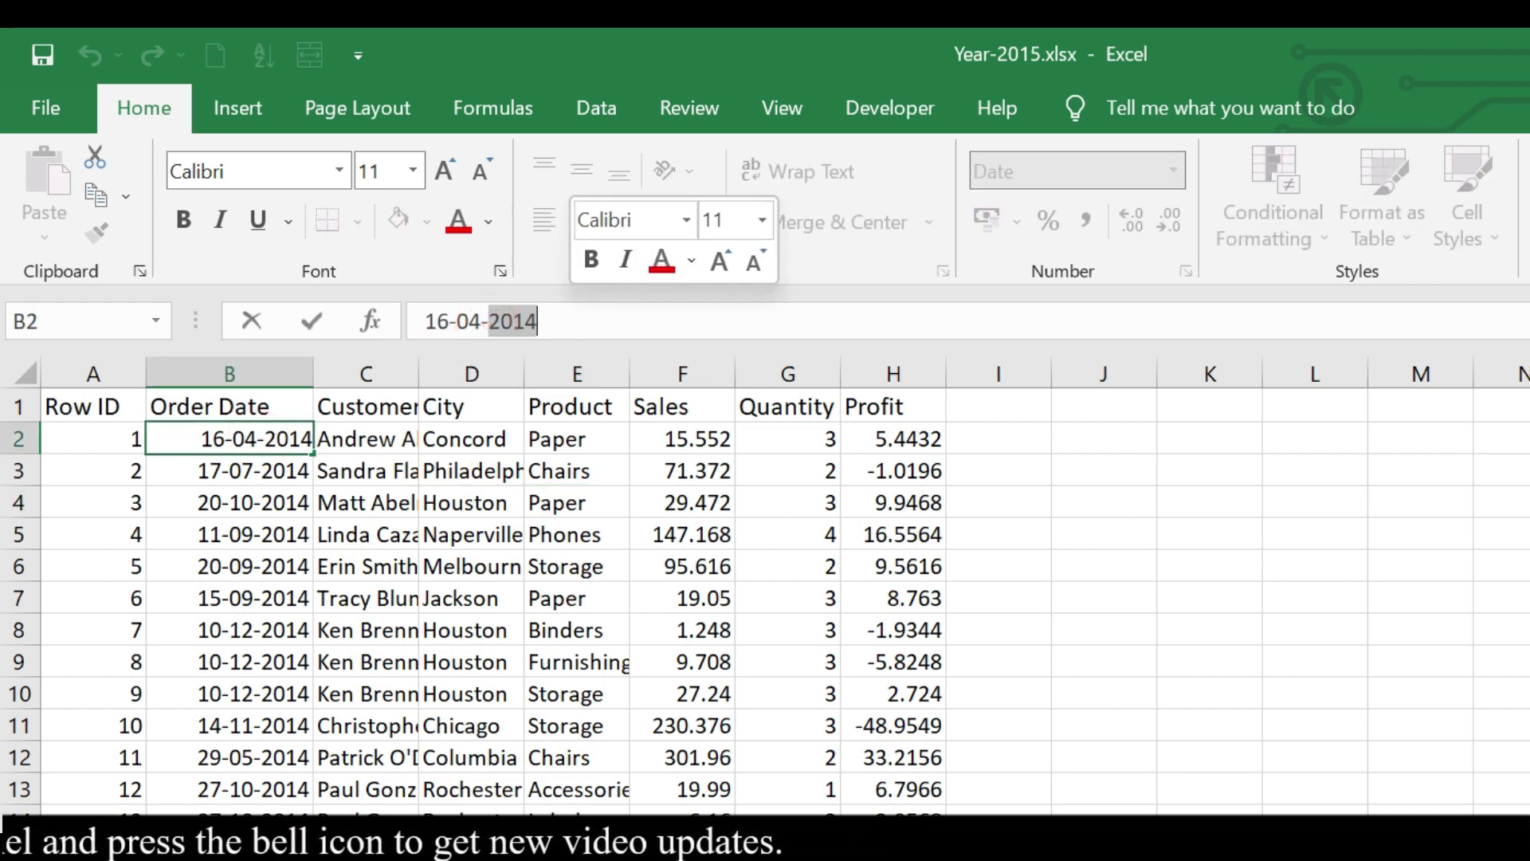
key(ctrl+c)
key(Return)
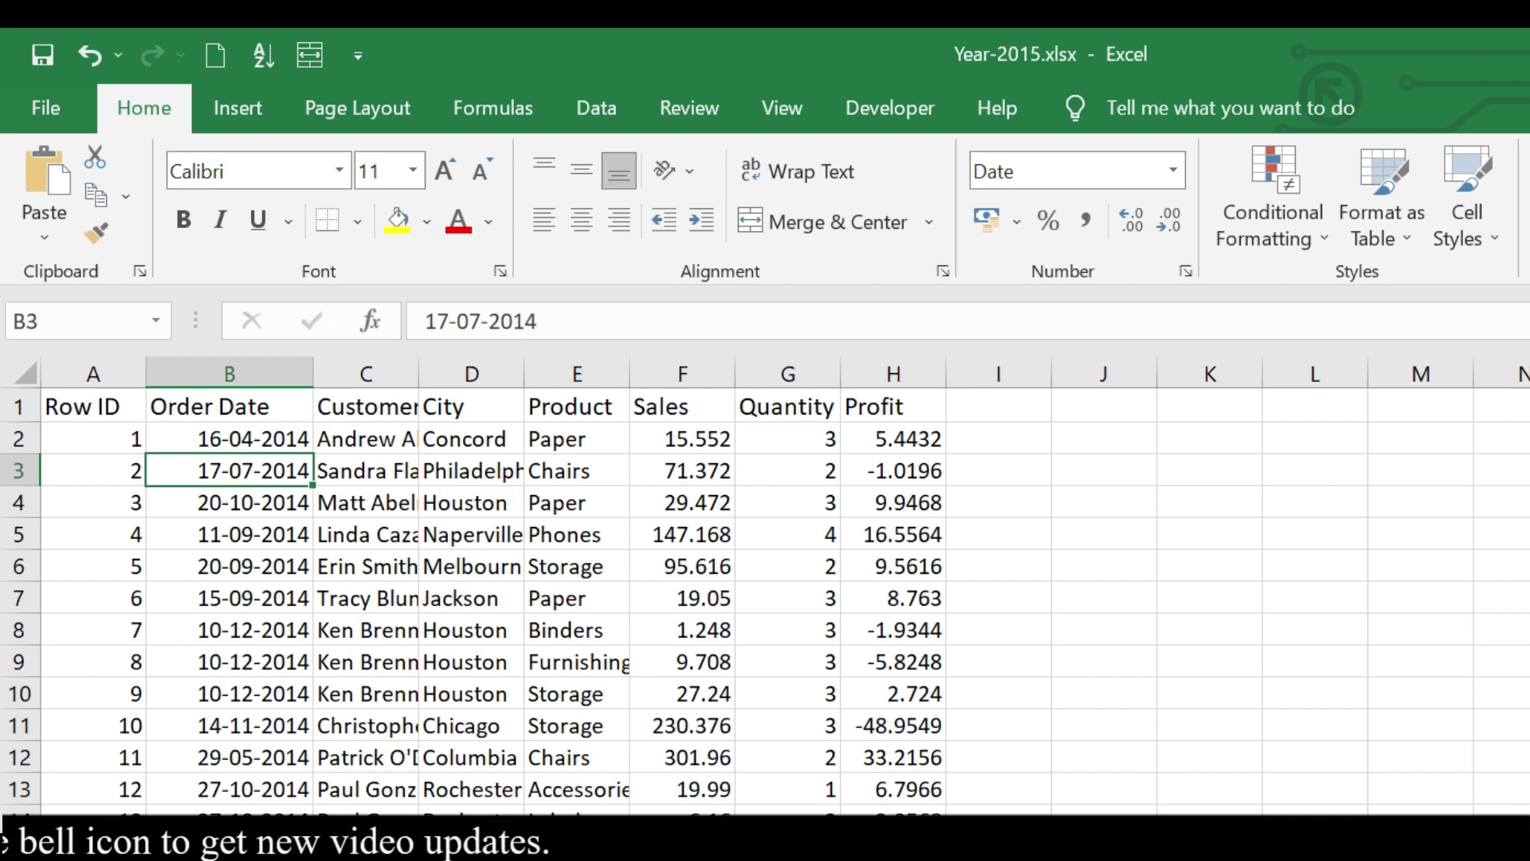
Replace 2014 with 2015 throughout the Order Date column (3319 replacements) and spot-check dates.
click(266, 372)
key(ctrl+h)
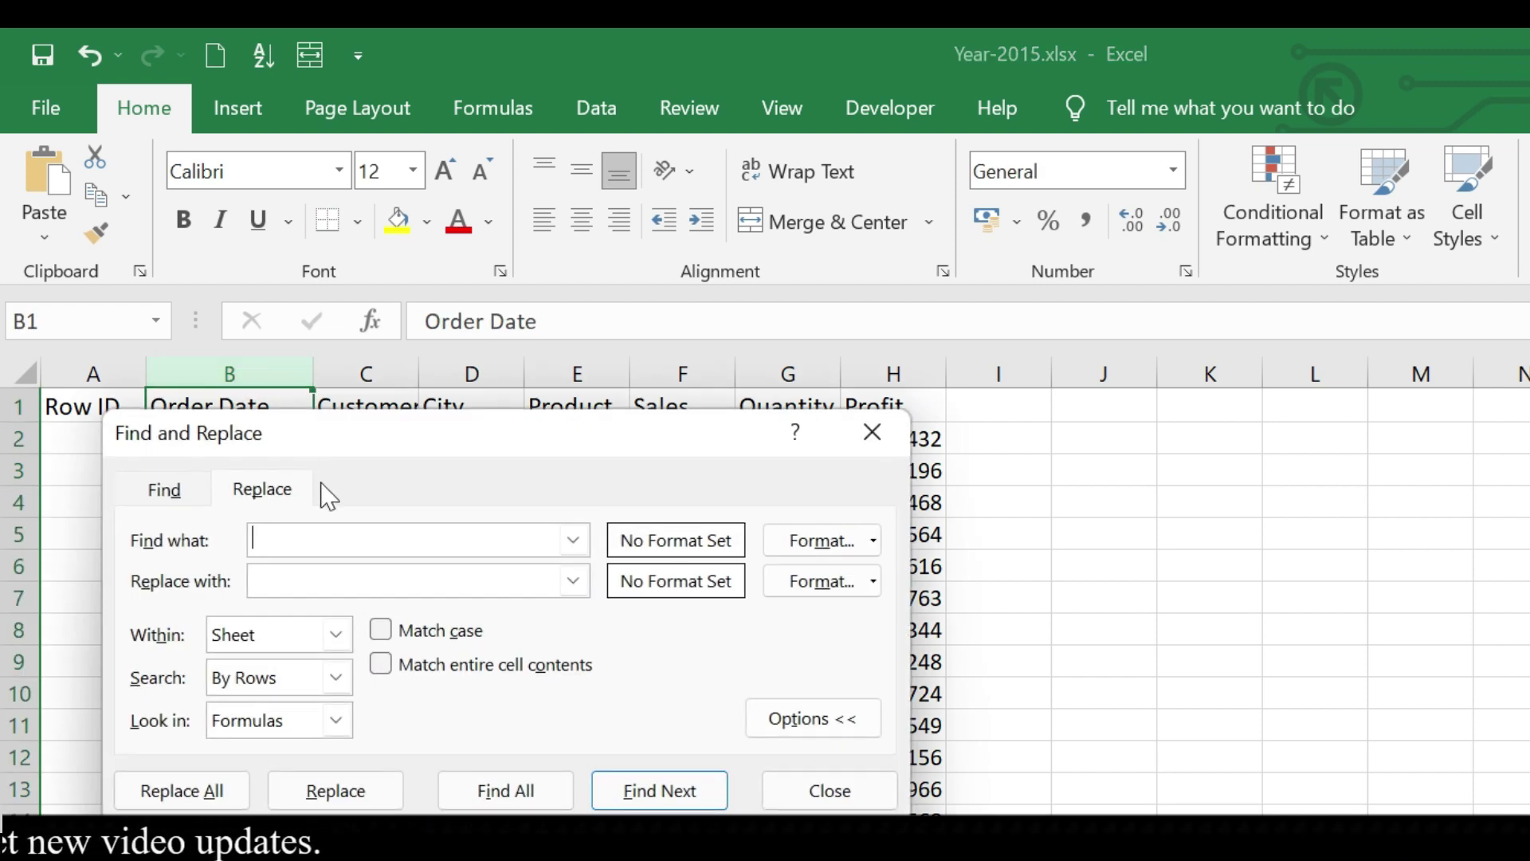
key(ctrl+v)
click(275, 572)
text(2)
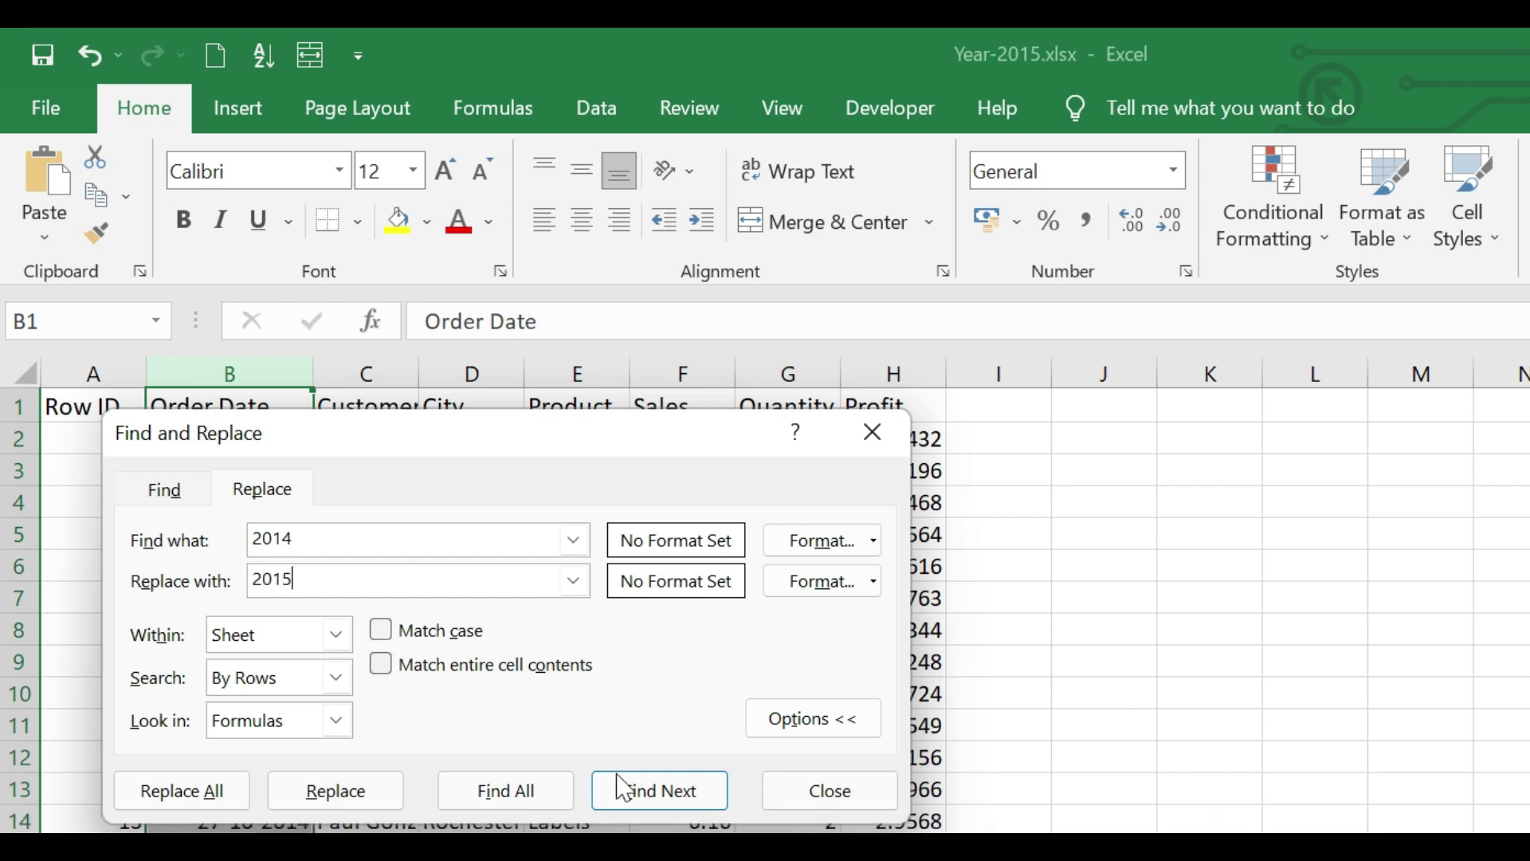
click(227, 797)
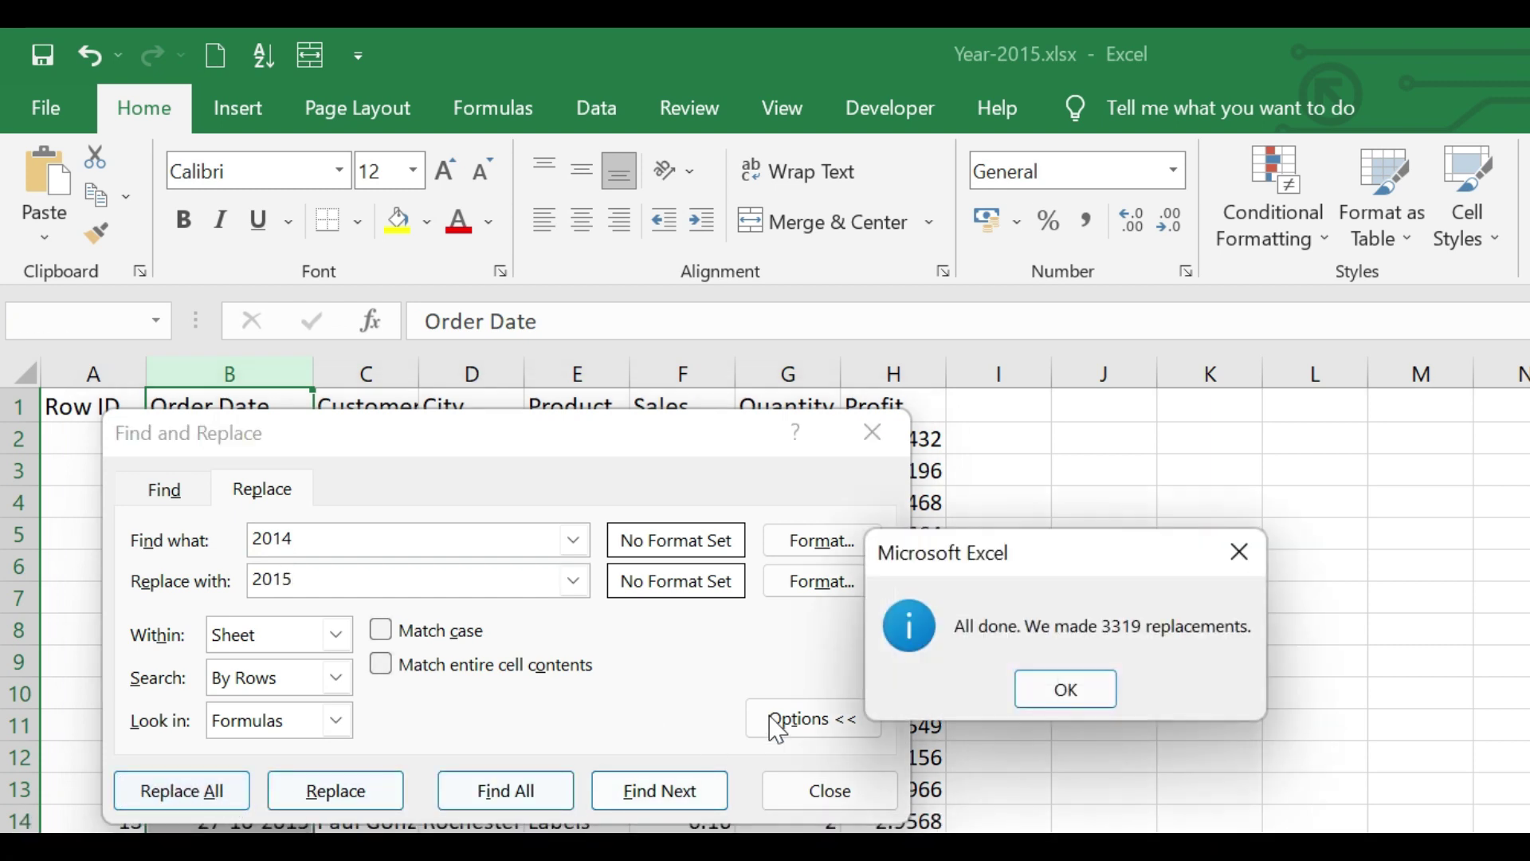
click(1027, 686)
click(888, 450)
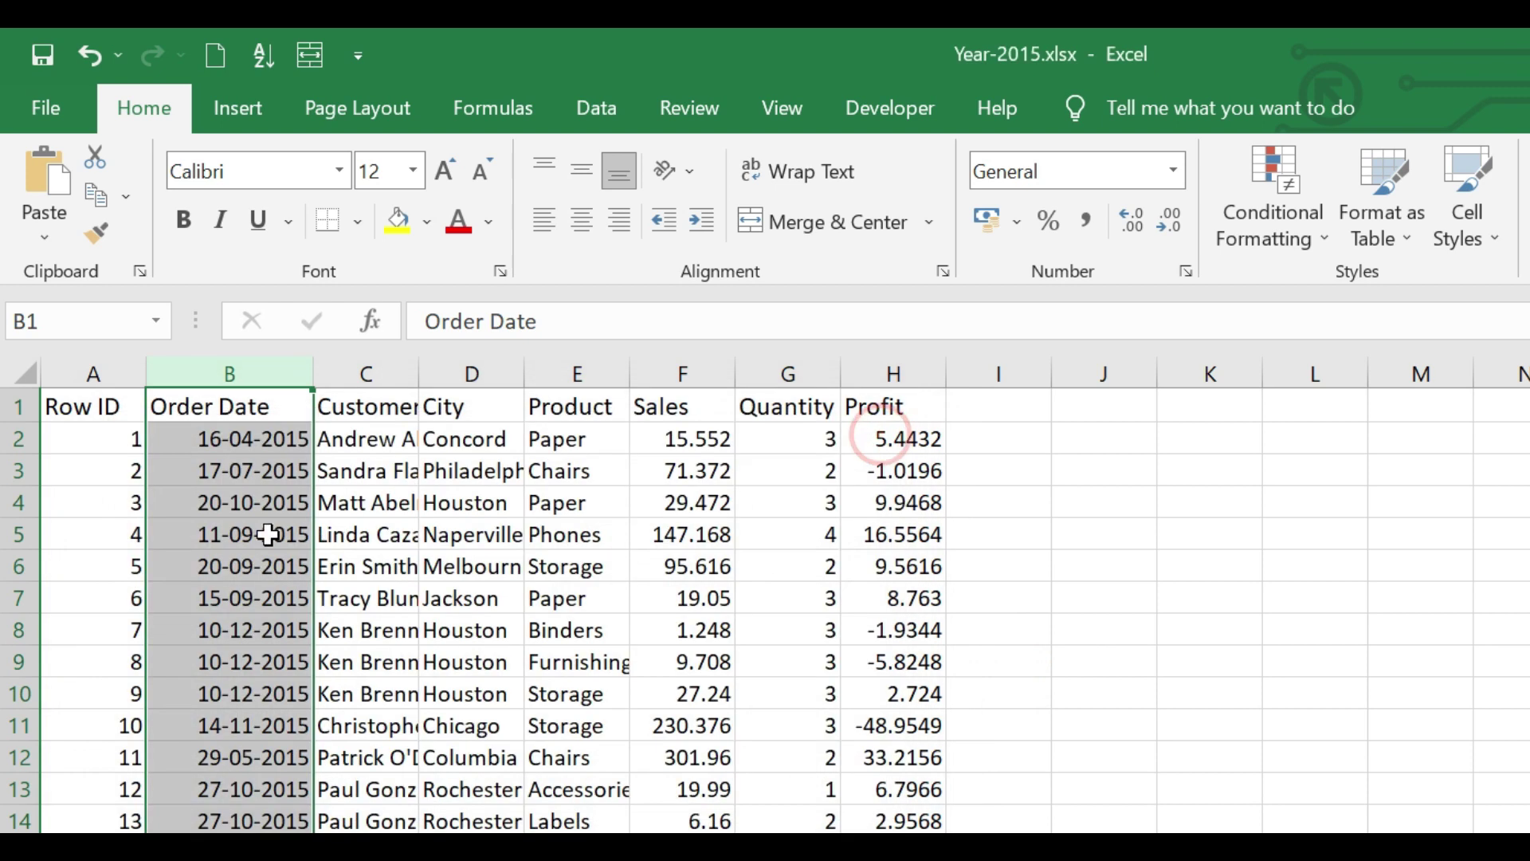
click(250, 504)
click(261, 466)
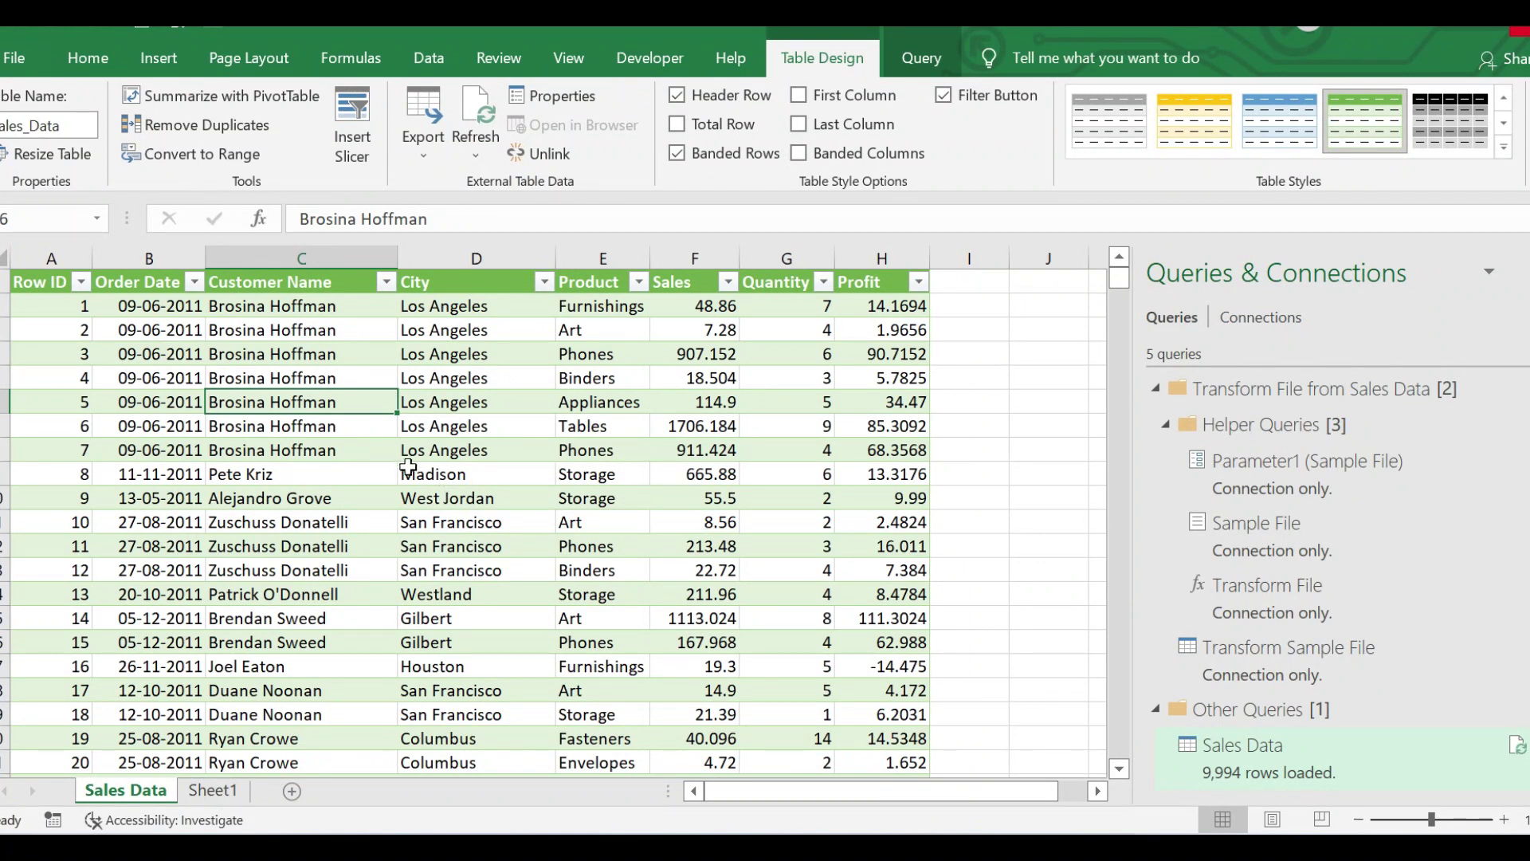
Check the Order Date years, then refresh Sales Data to load 13,313 rows including 2015.
click(194, 282)
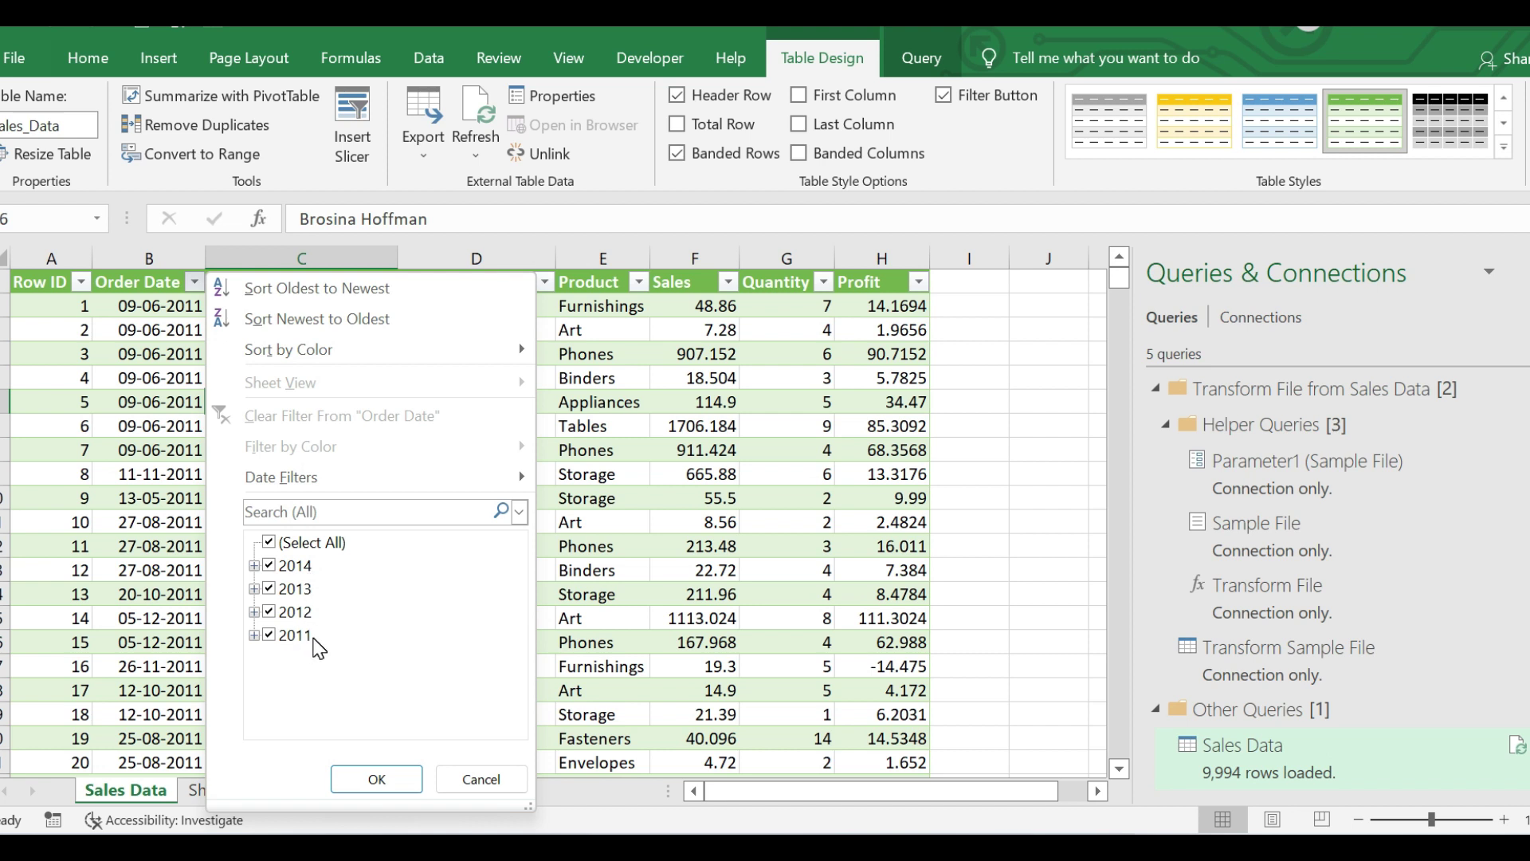
click(162, 411)
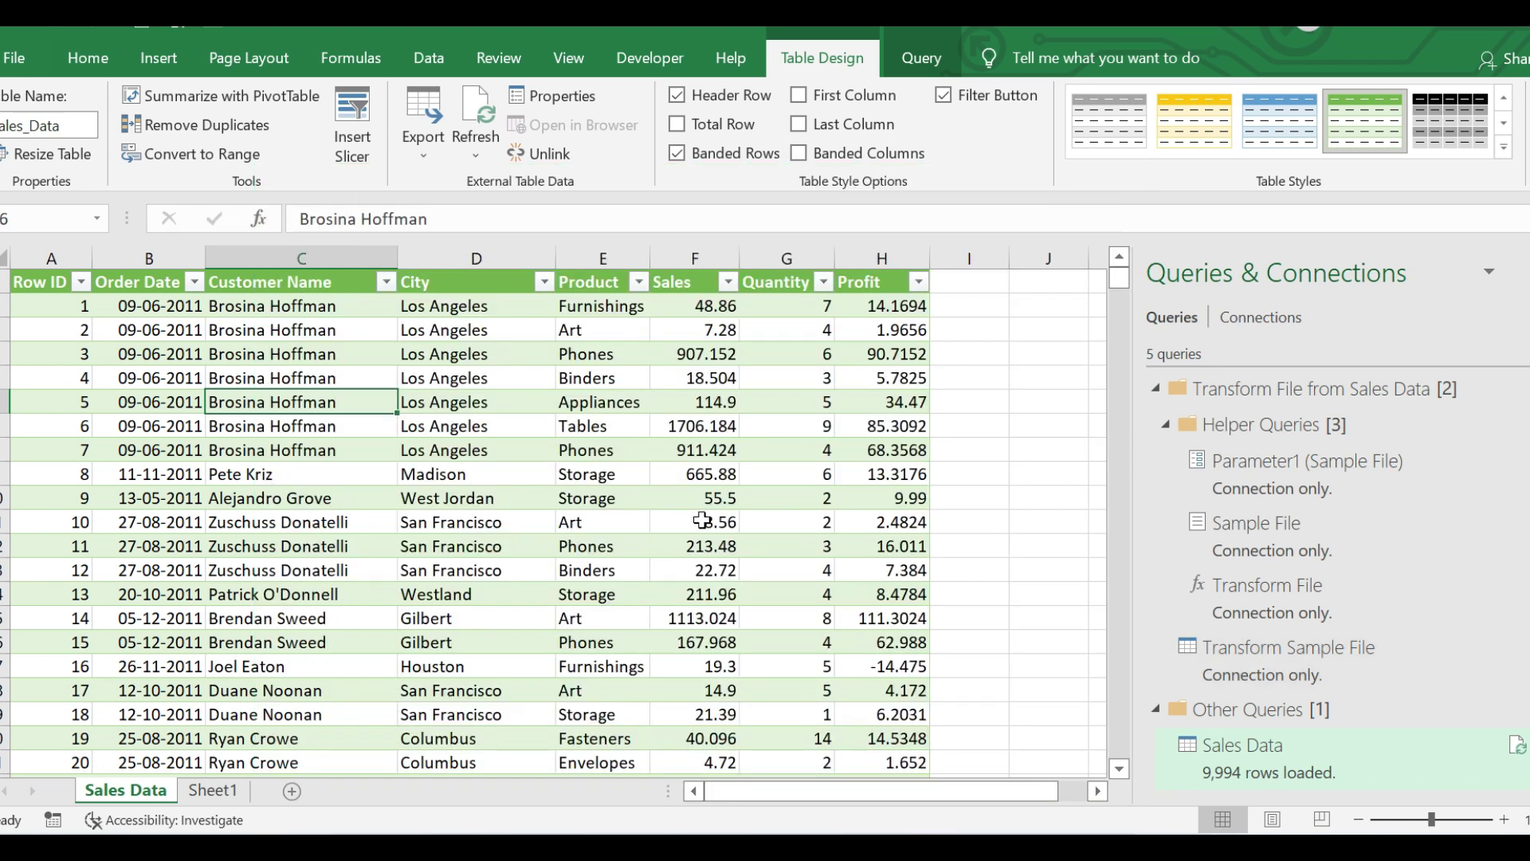
right_click(698, 498)
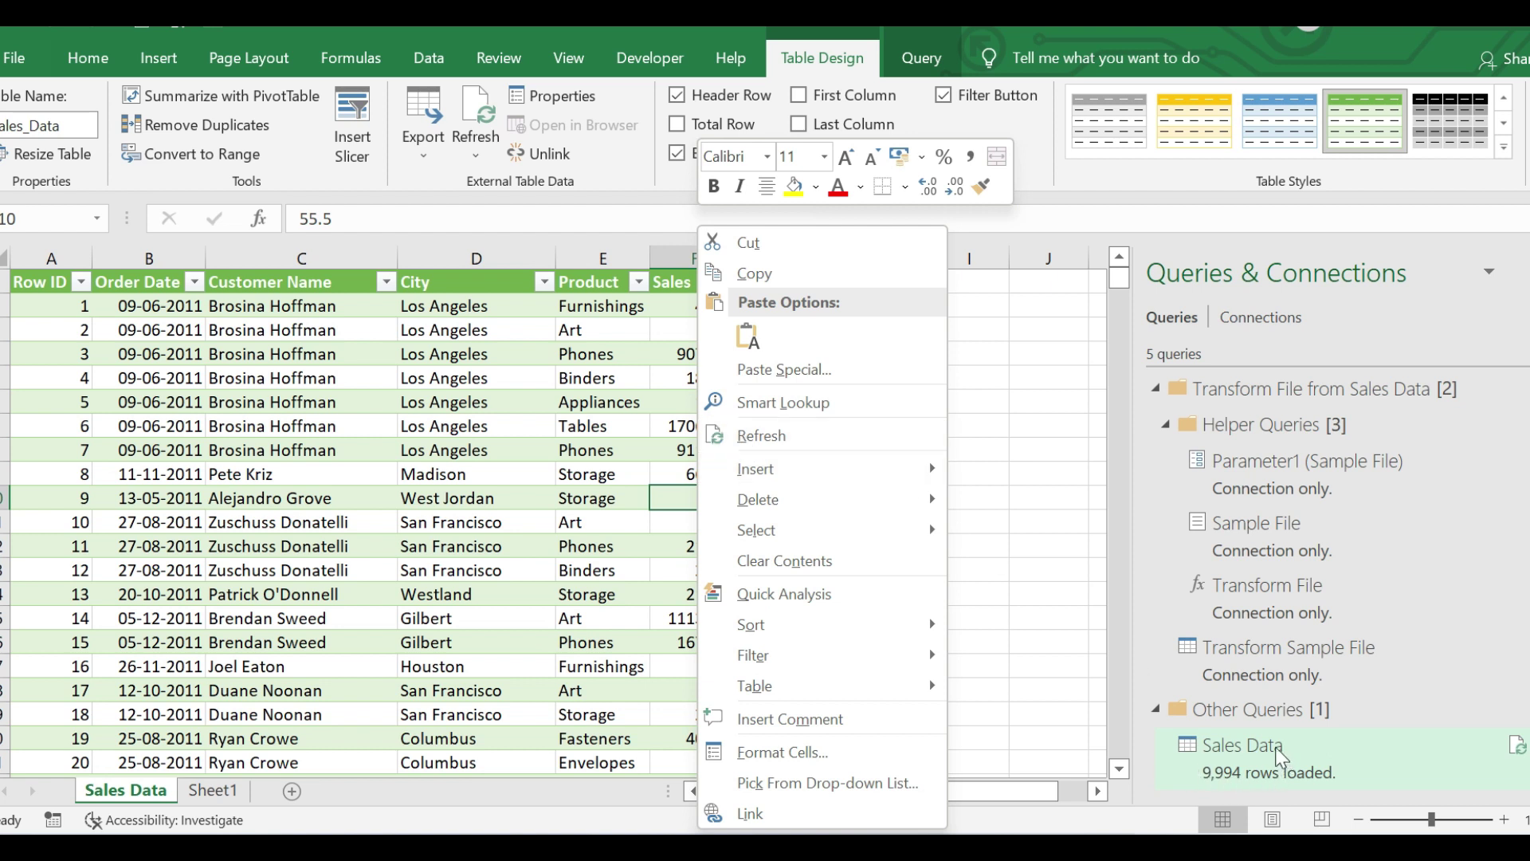
click(757, 437)
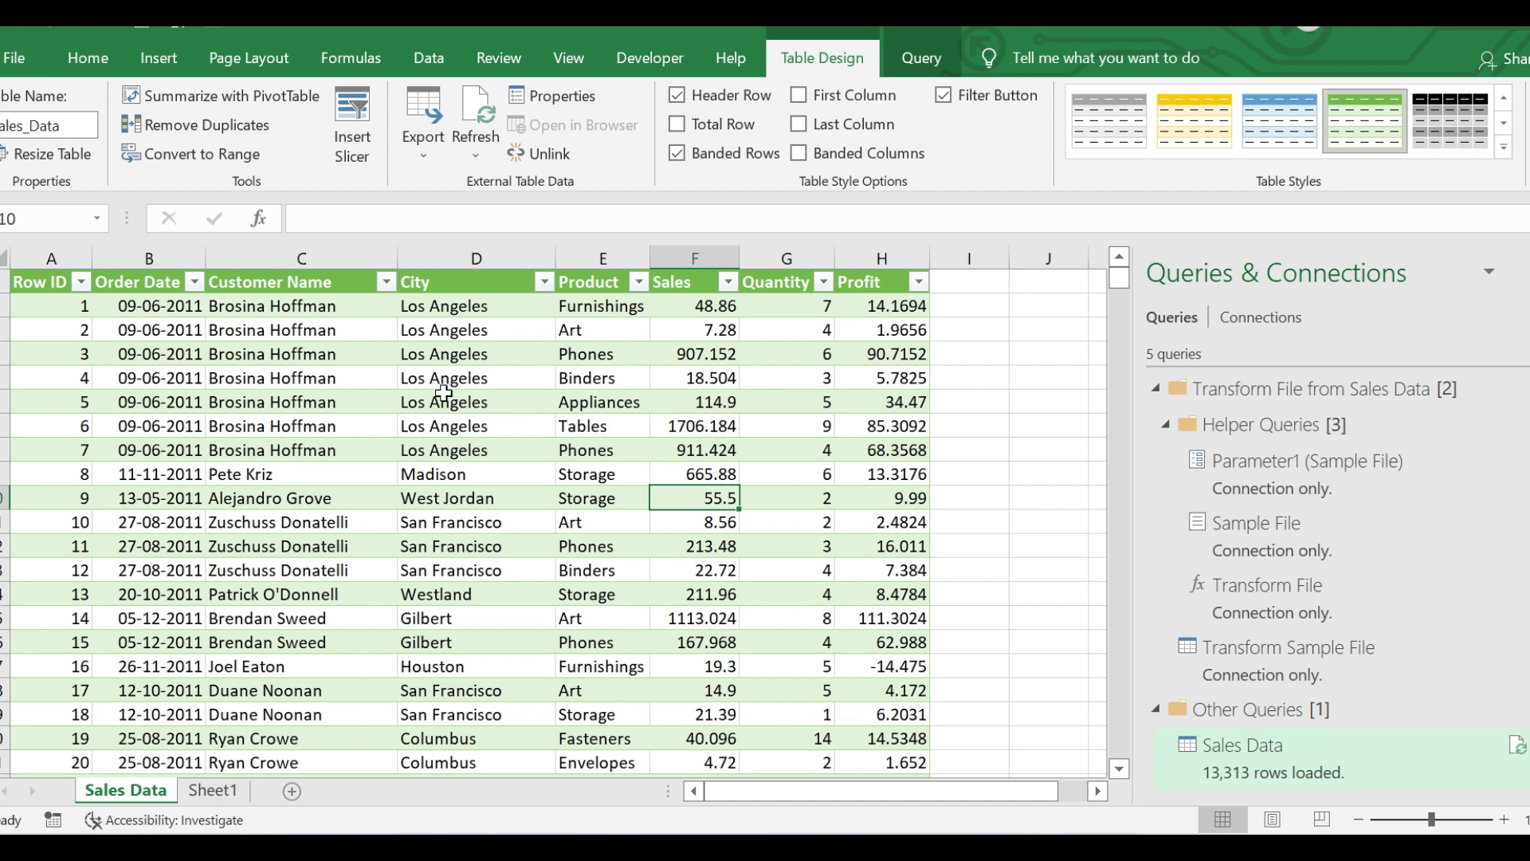
click(384, 381)
click(191, 330)
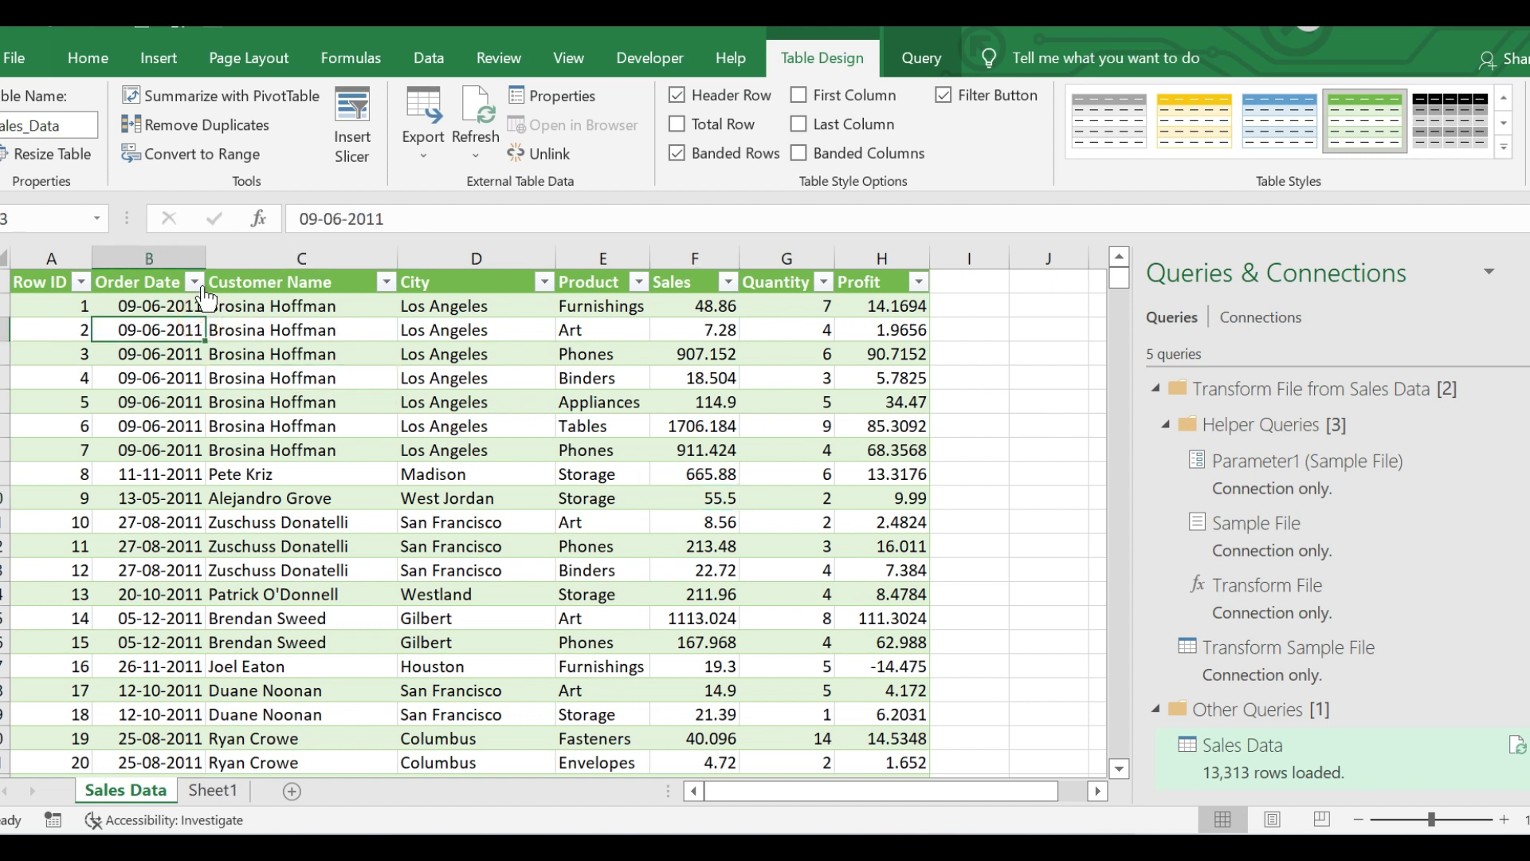
click(194, 282)
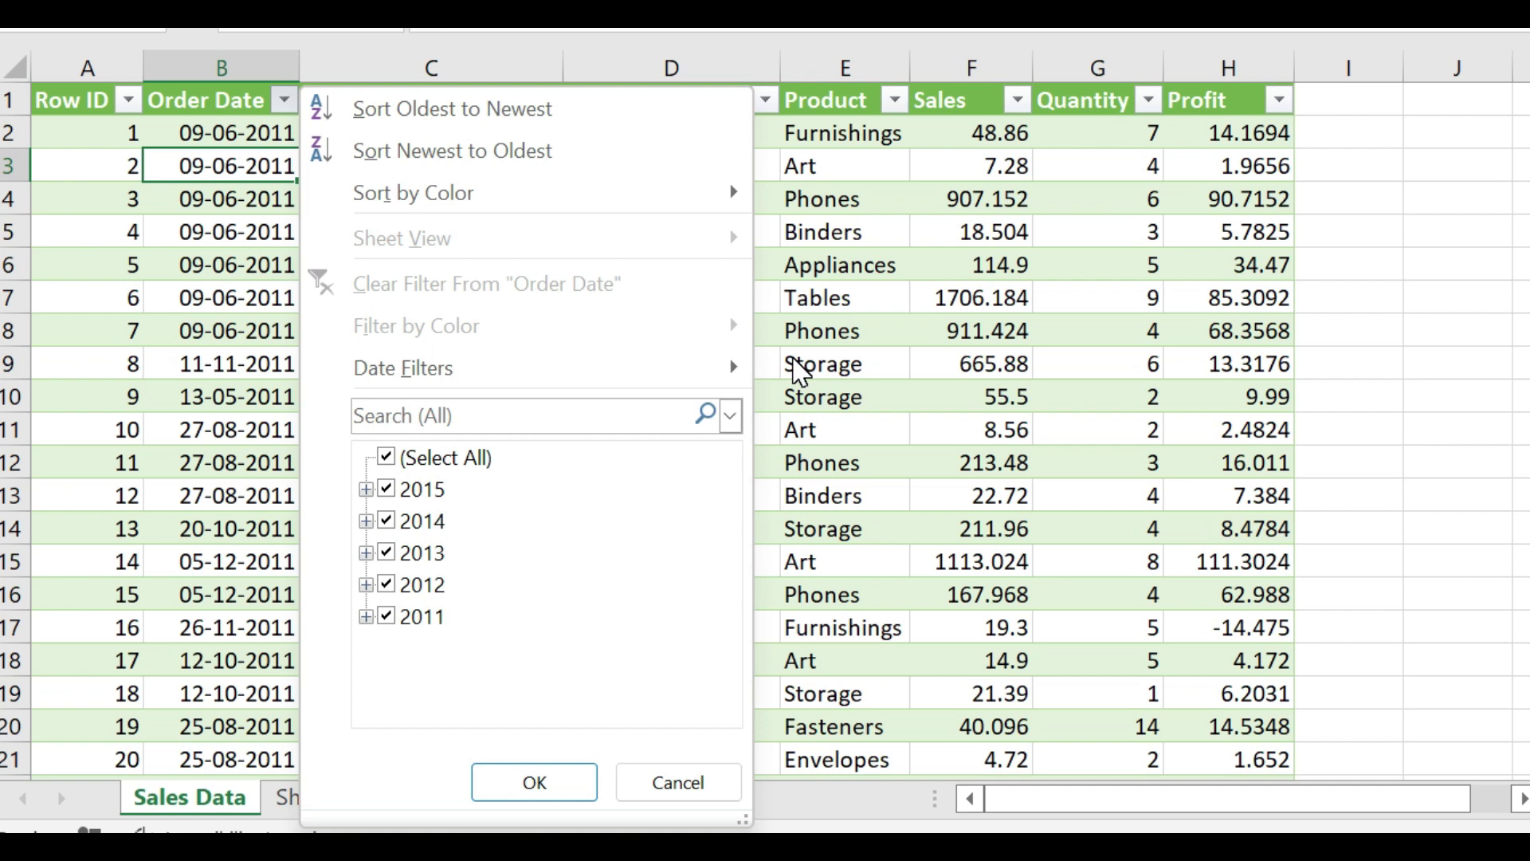
click(799, 369)
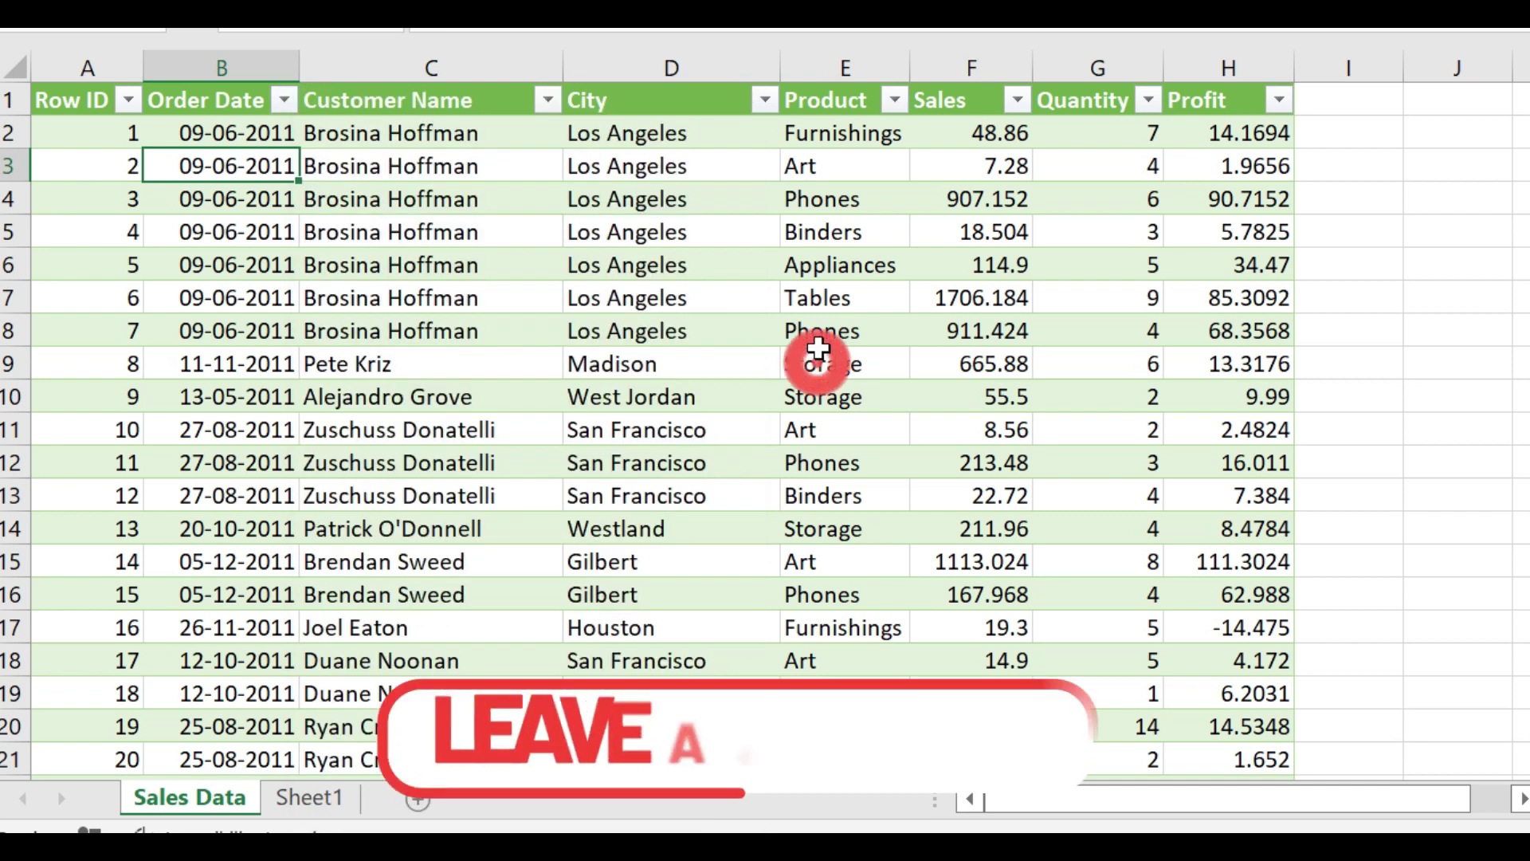